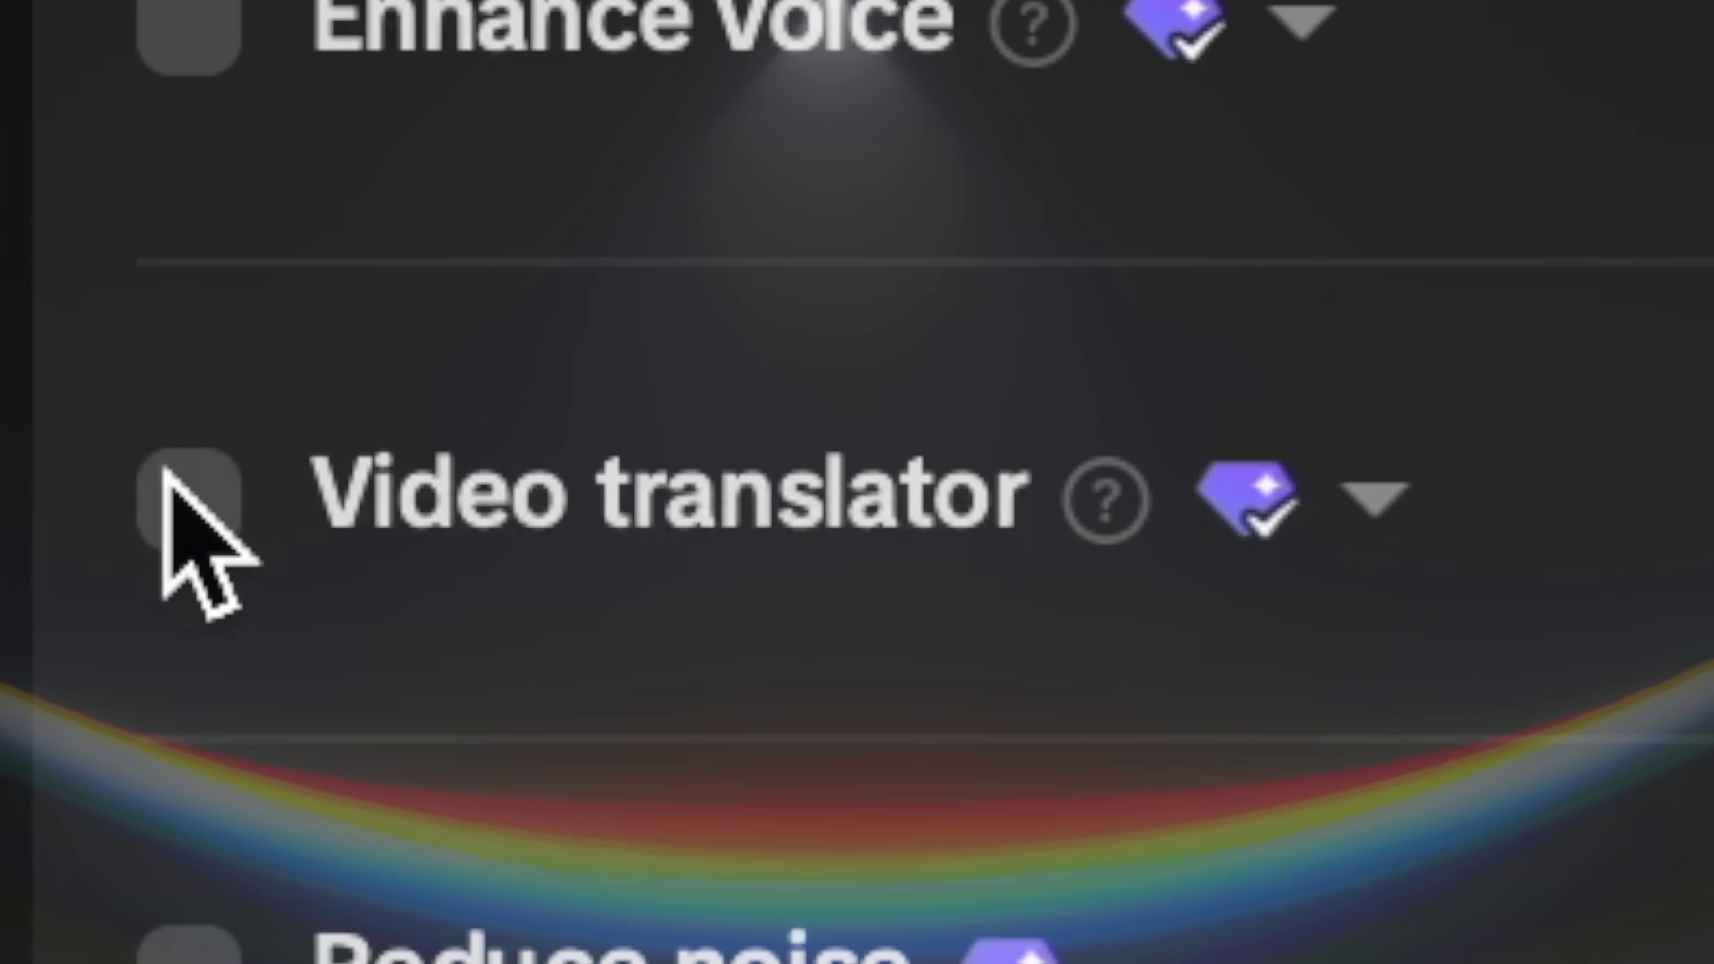
Enable video translation for bilingual captions and check for updates to version 6.8.0
left_click(183, 491)
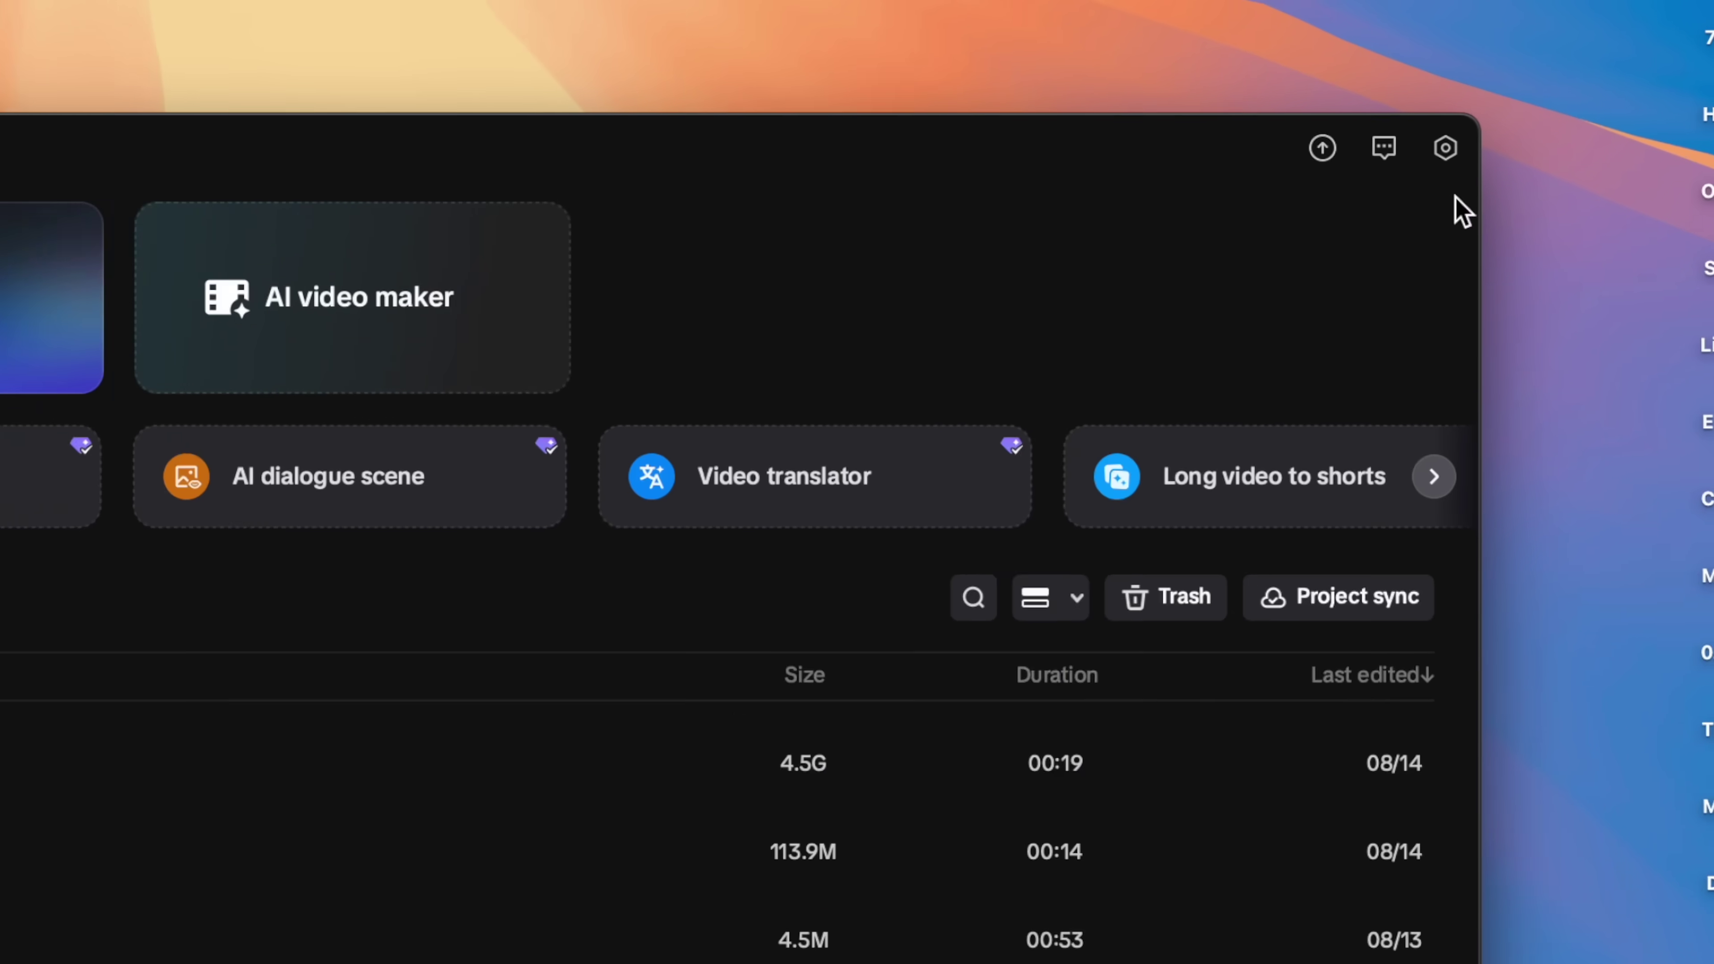
mouse_move(1480, 79)
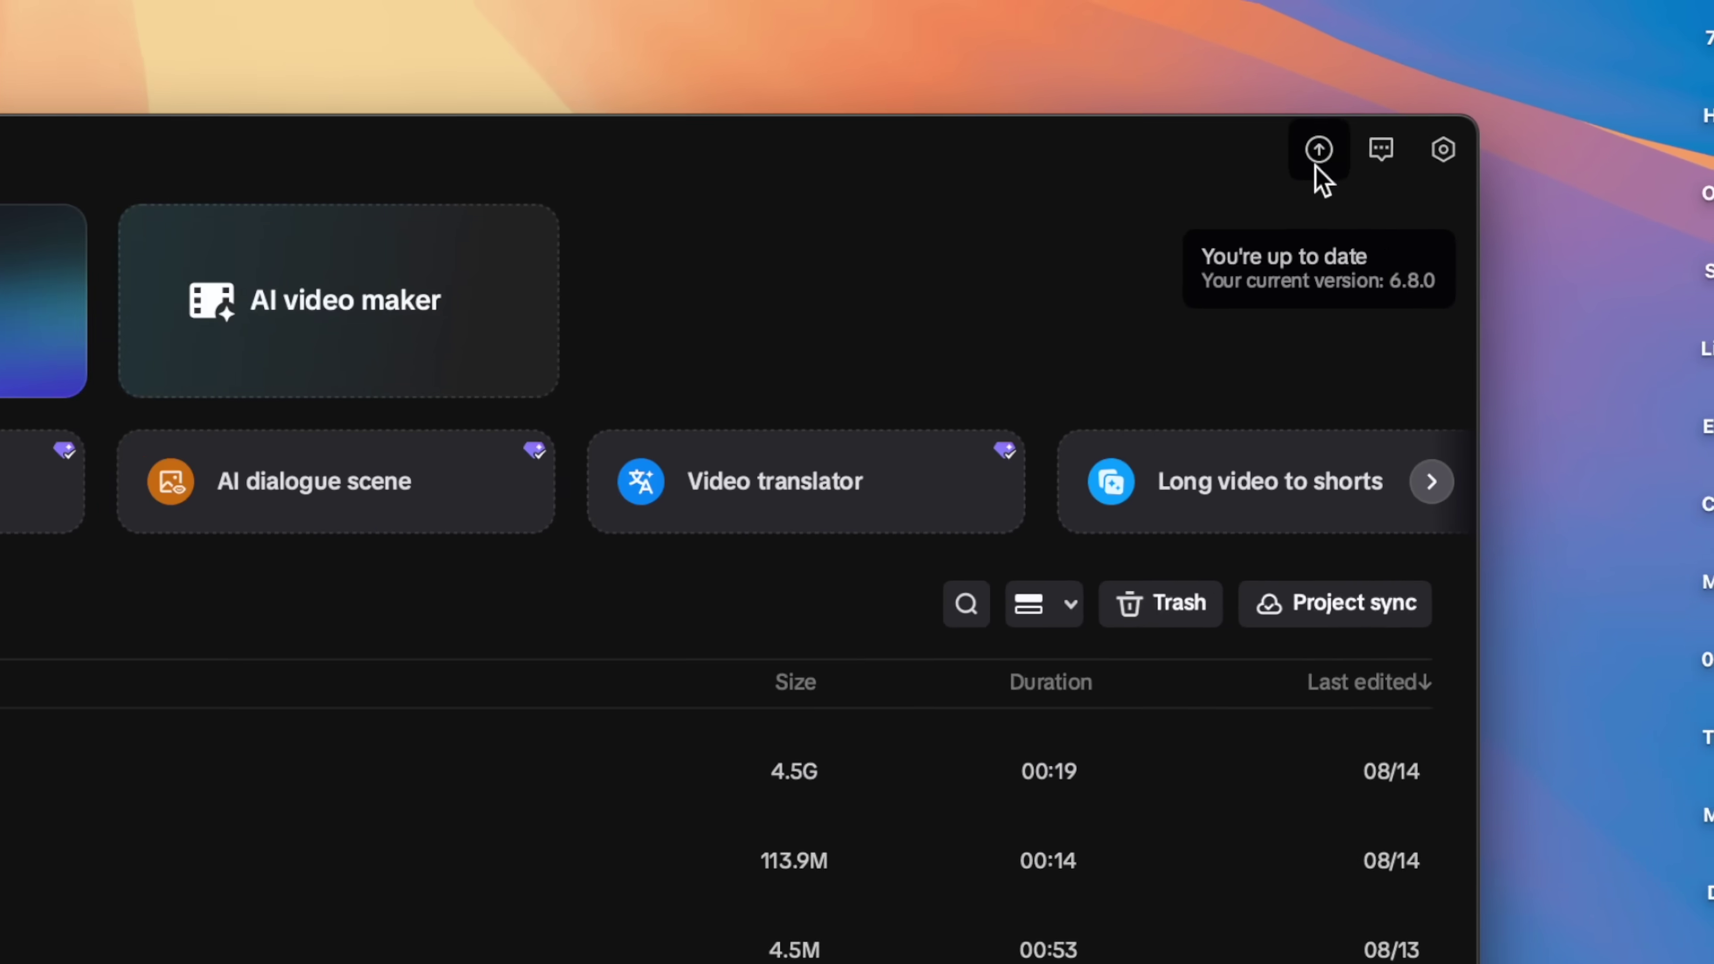
left_click(1200, 203)
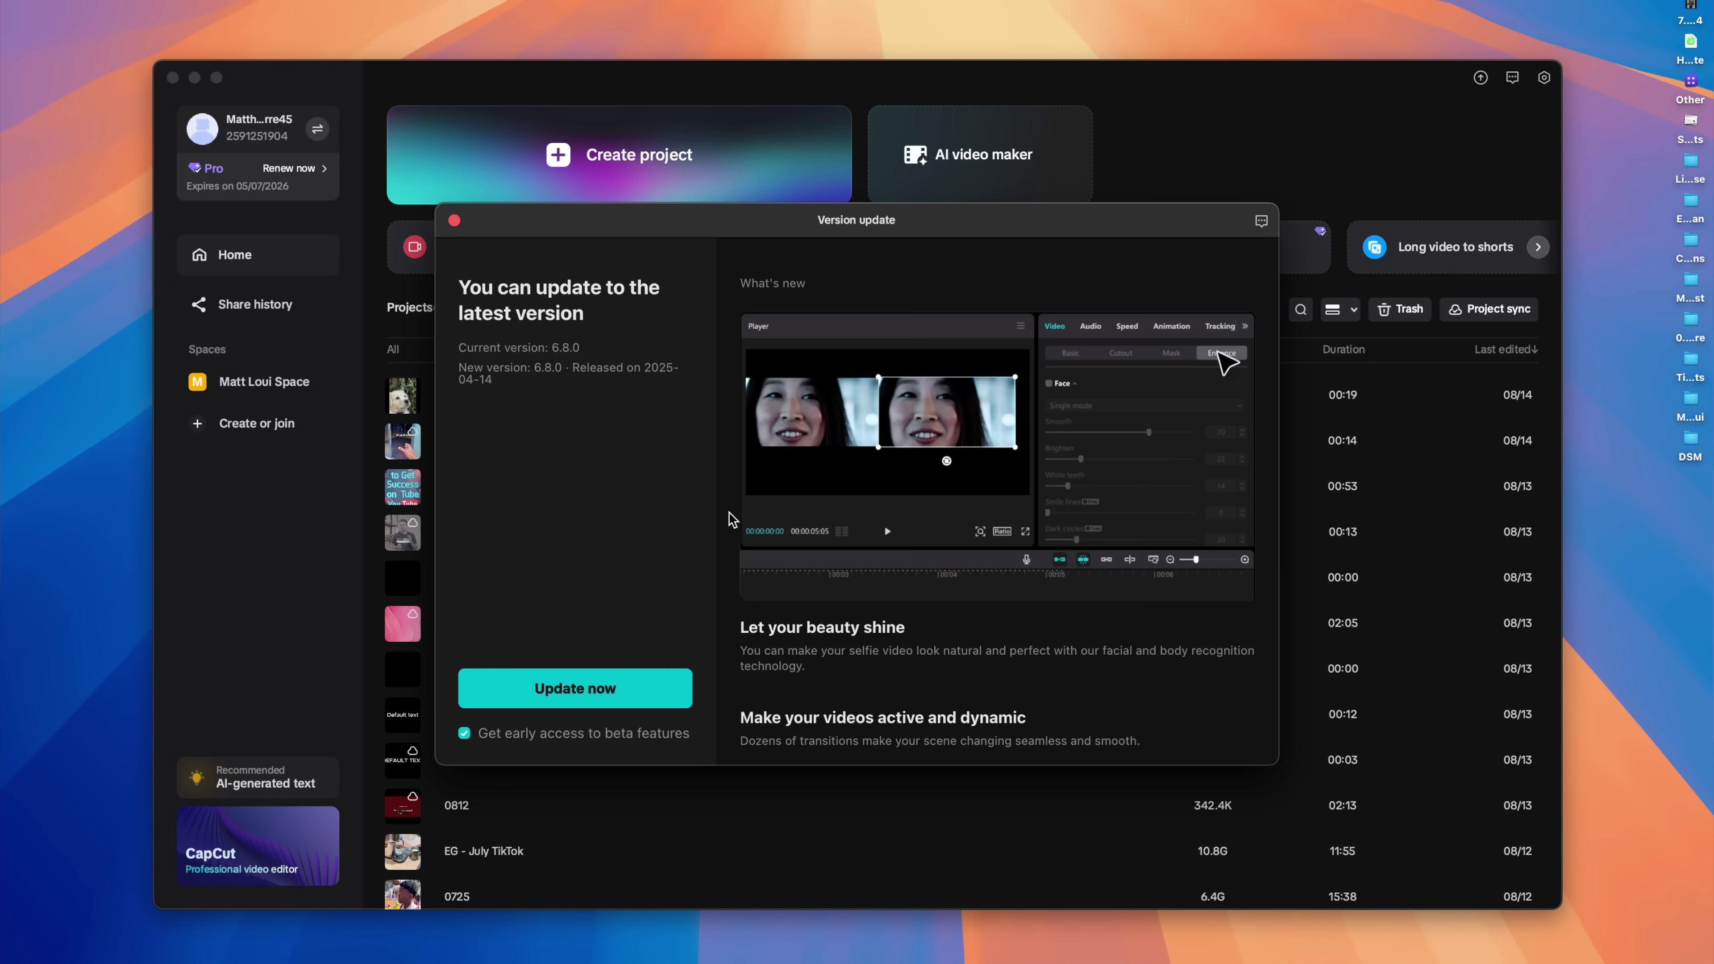
left_click_drag(555, 349, 584, 349)
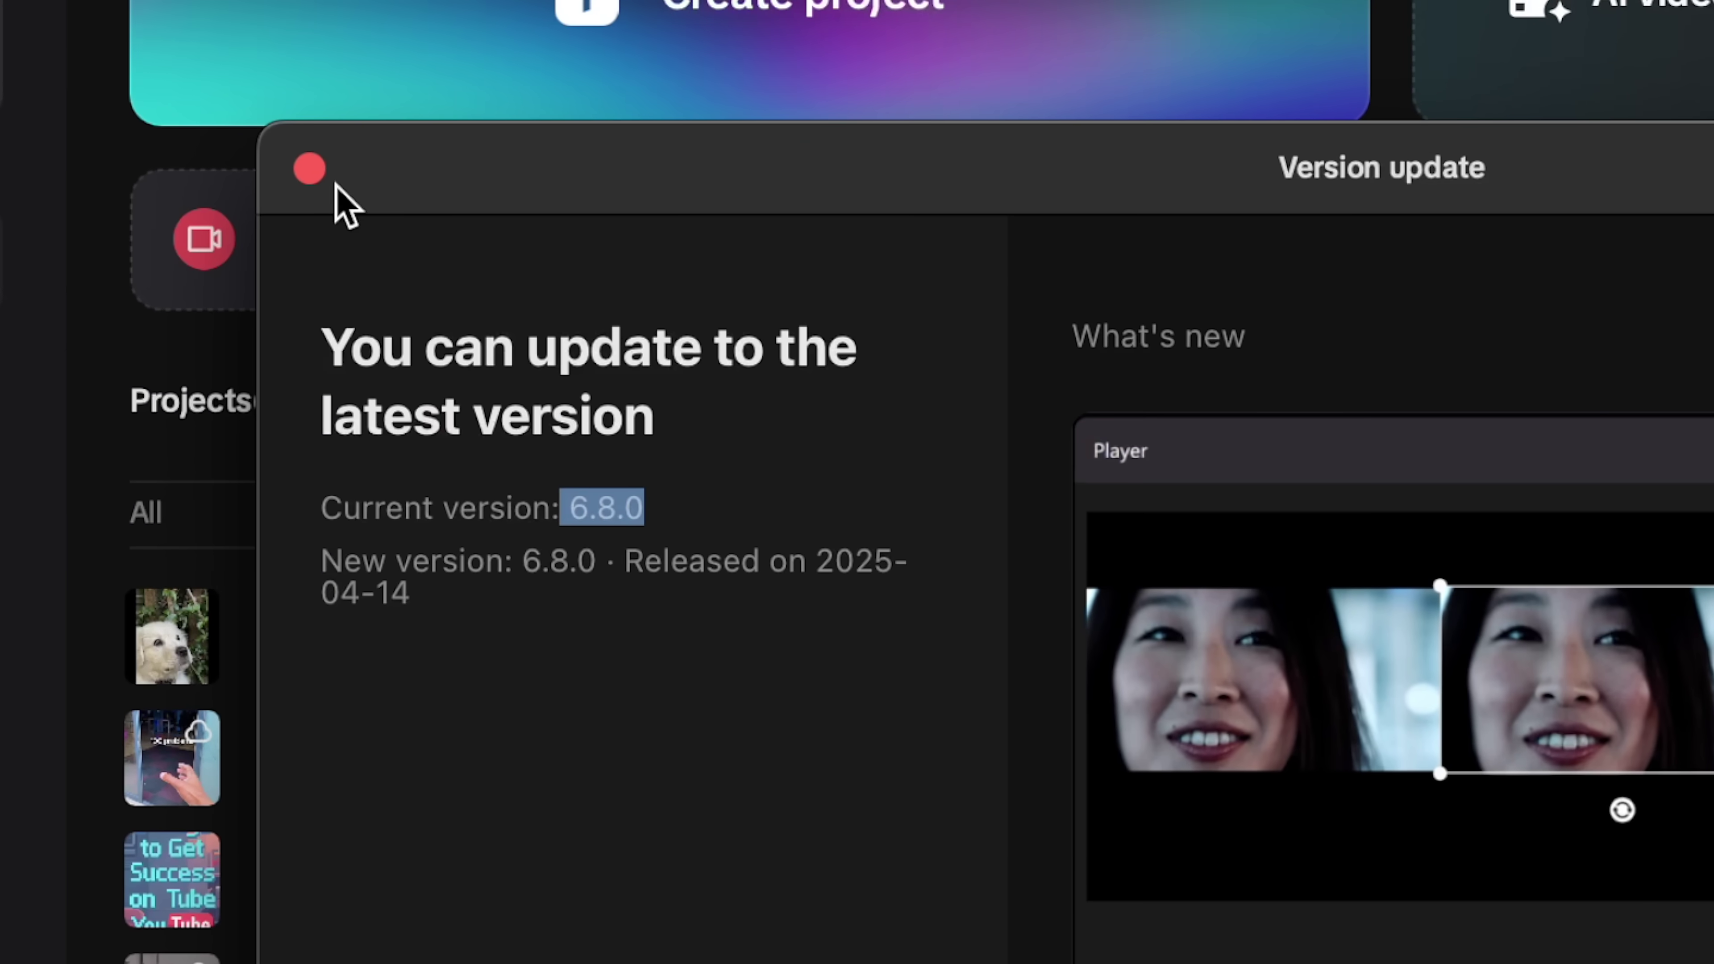
Dismiss the update window and remake the Educational template The Man Behind Marvel
left_click(308, 169)
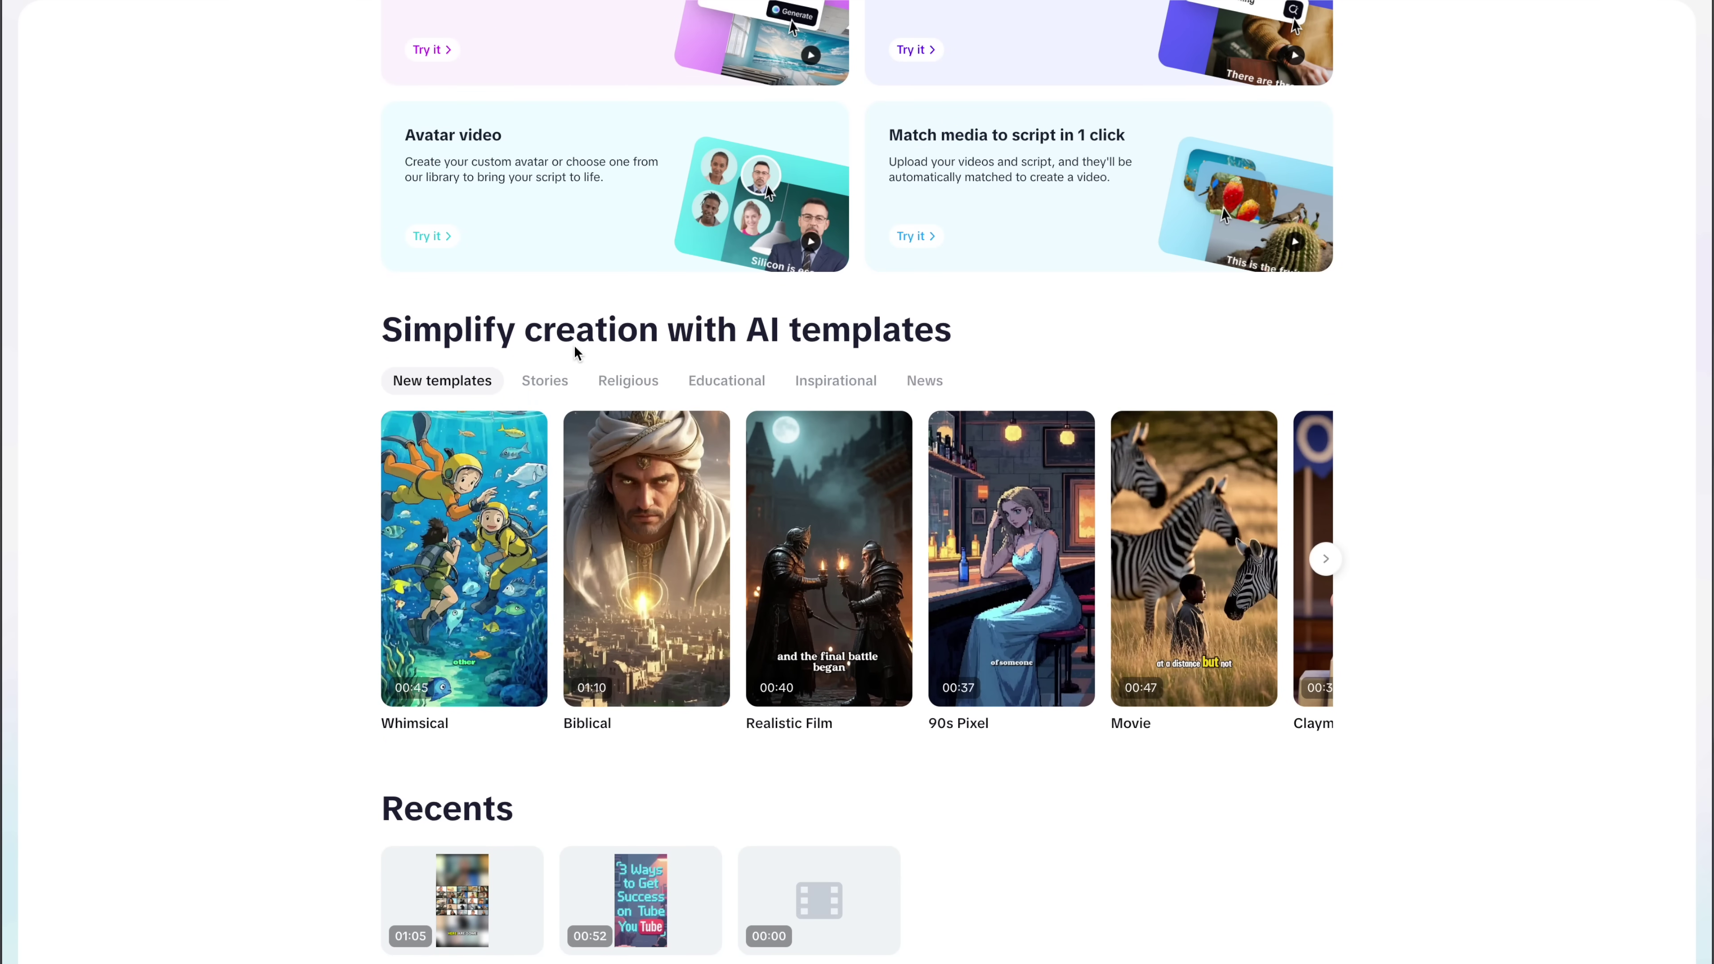
left_click(727, 380)
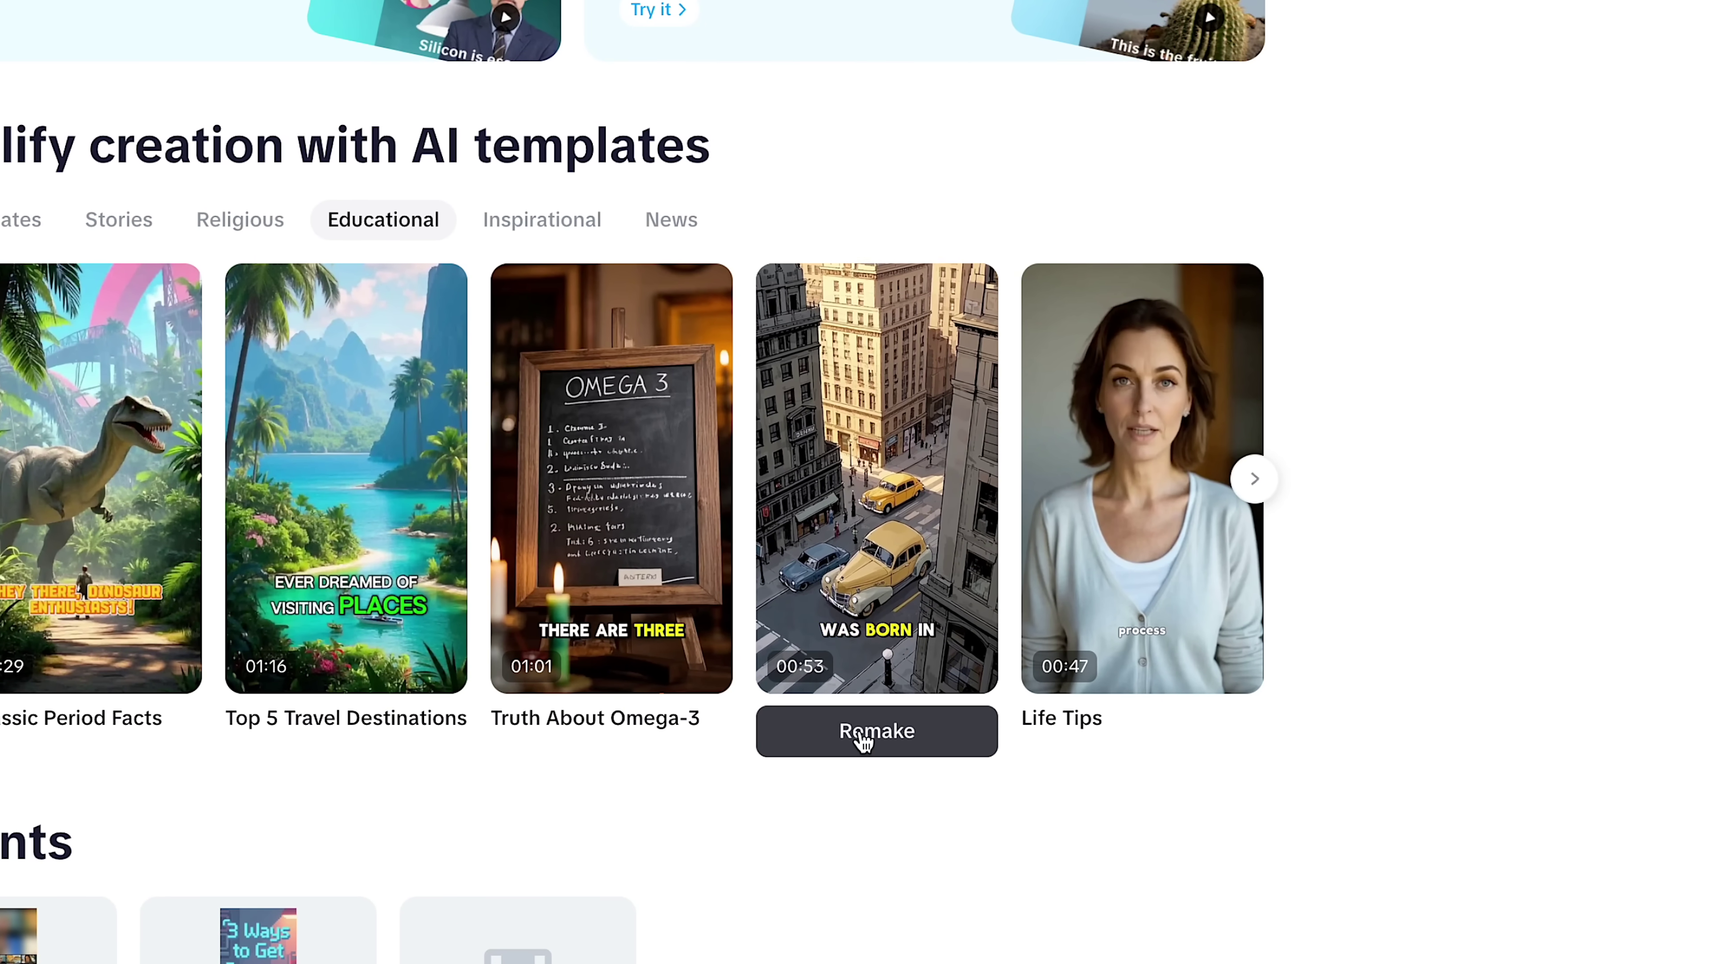
left_click(863, 732)
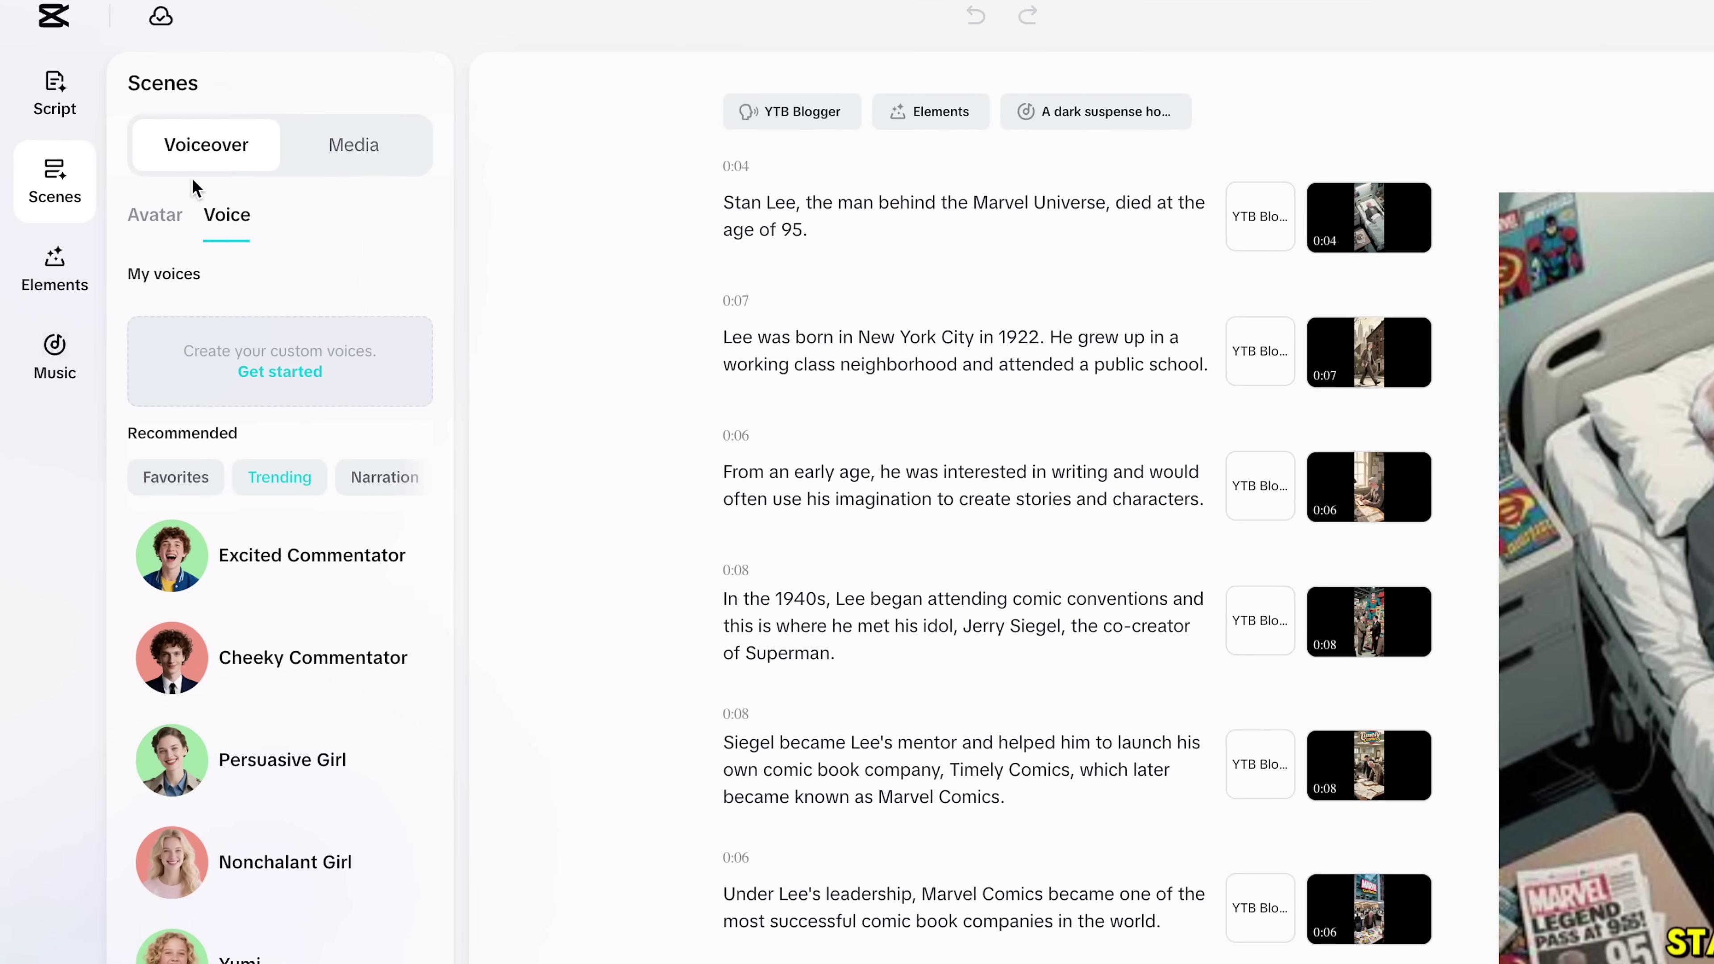
Filter voices to Narration and preview the Timothy and Strong British Male voices
scroll(382, 471, "down", 1)
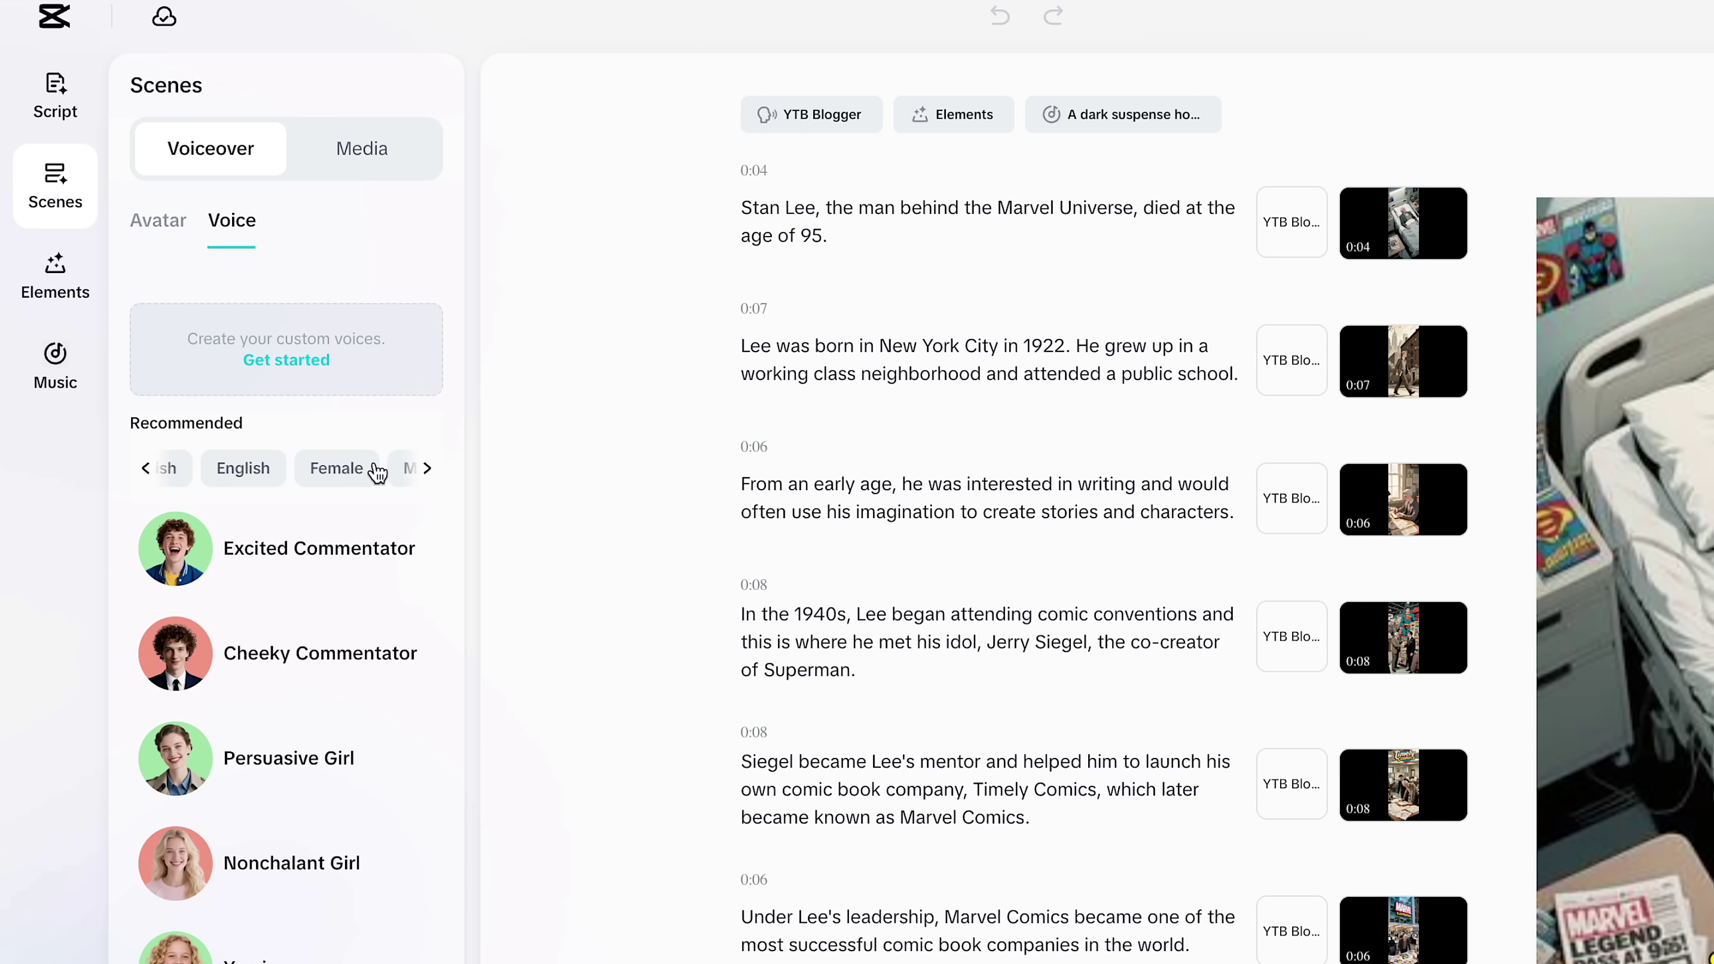
left_click(216, 490)
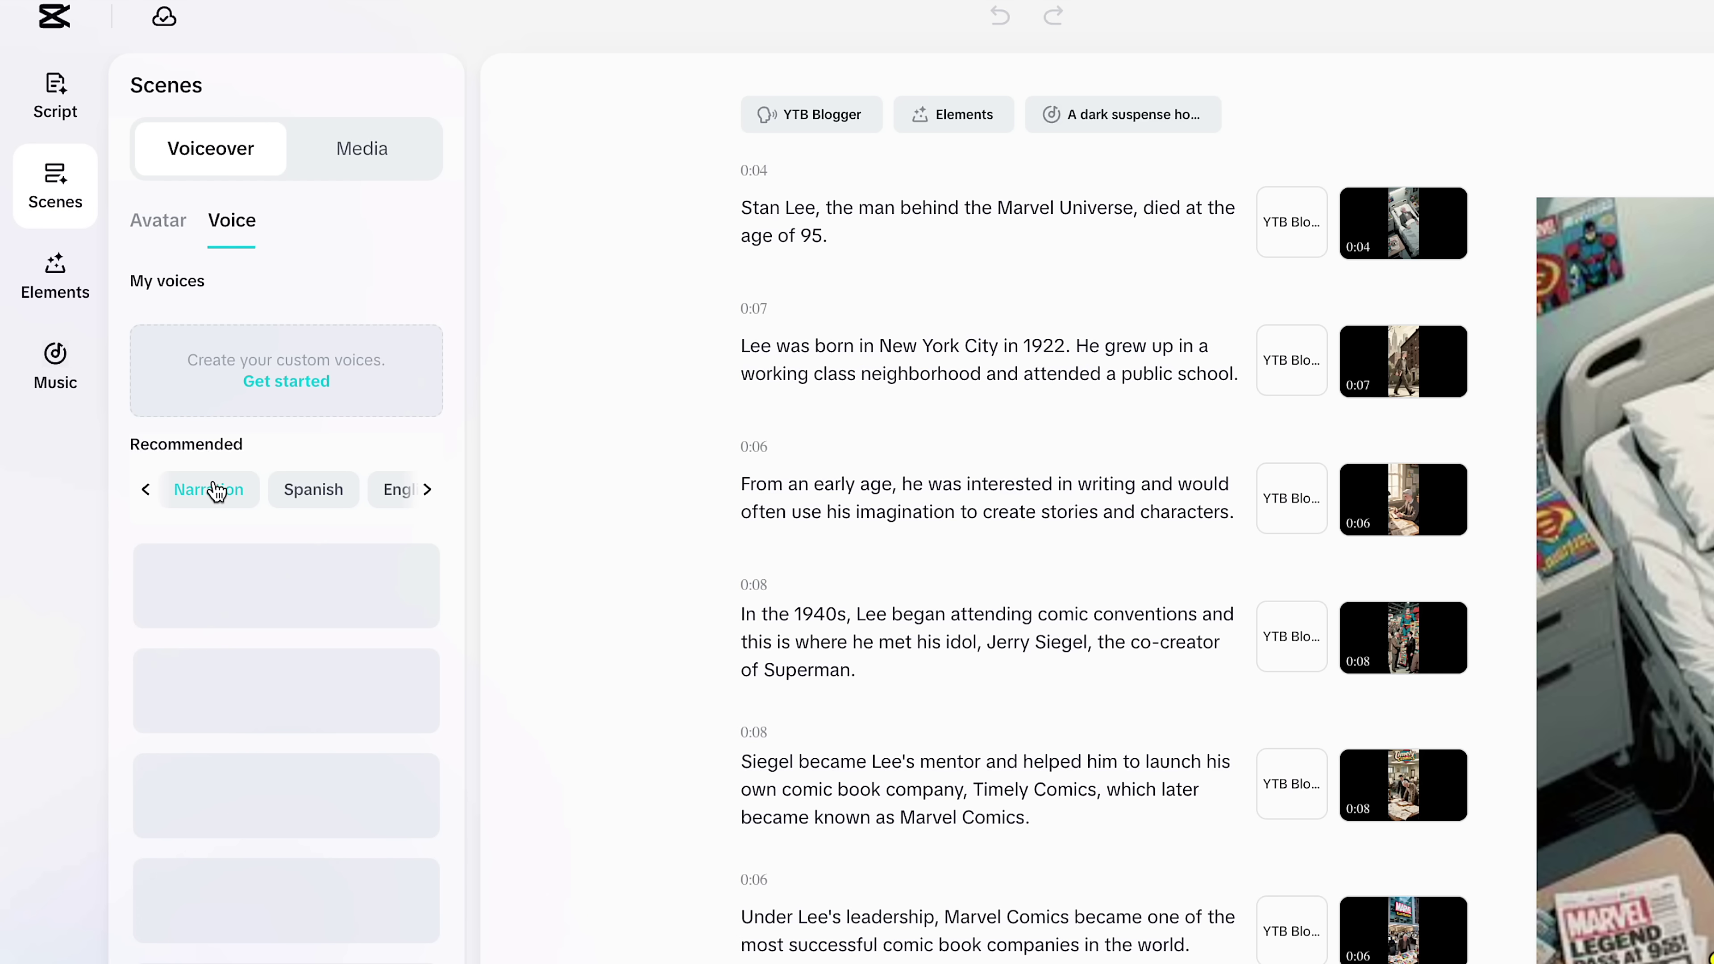
left_click(177, 668)
scroll(188, 676, "down", 1)
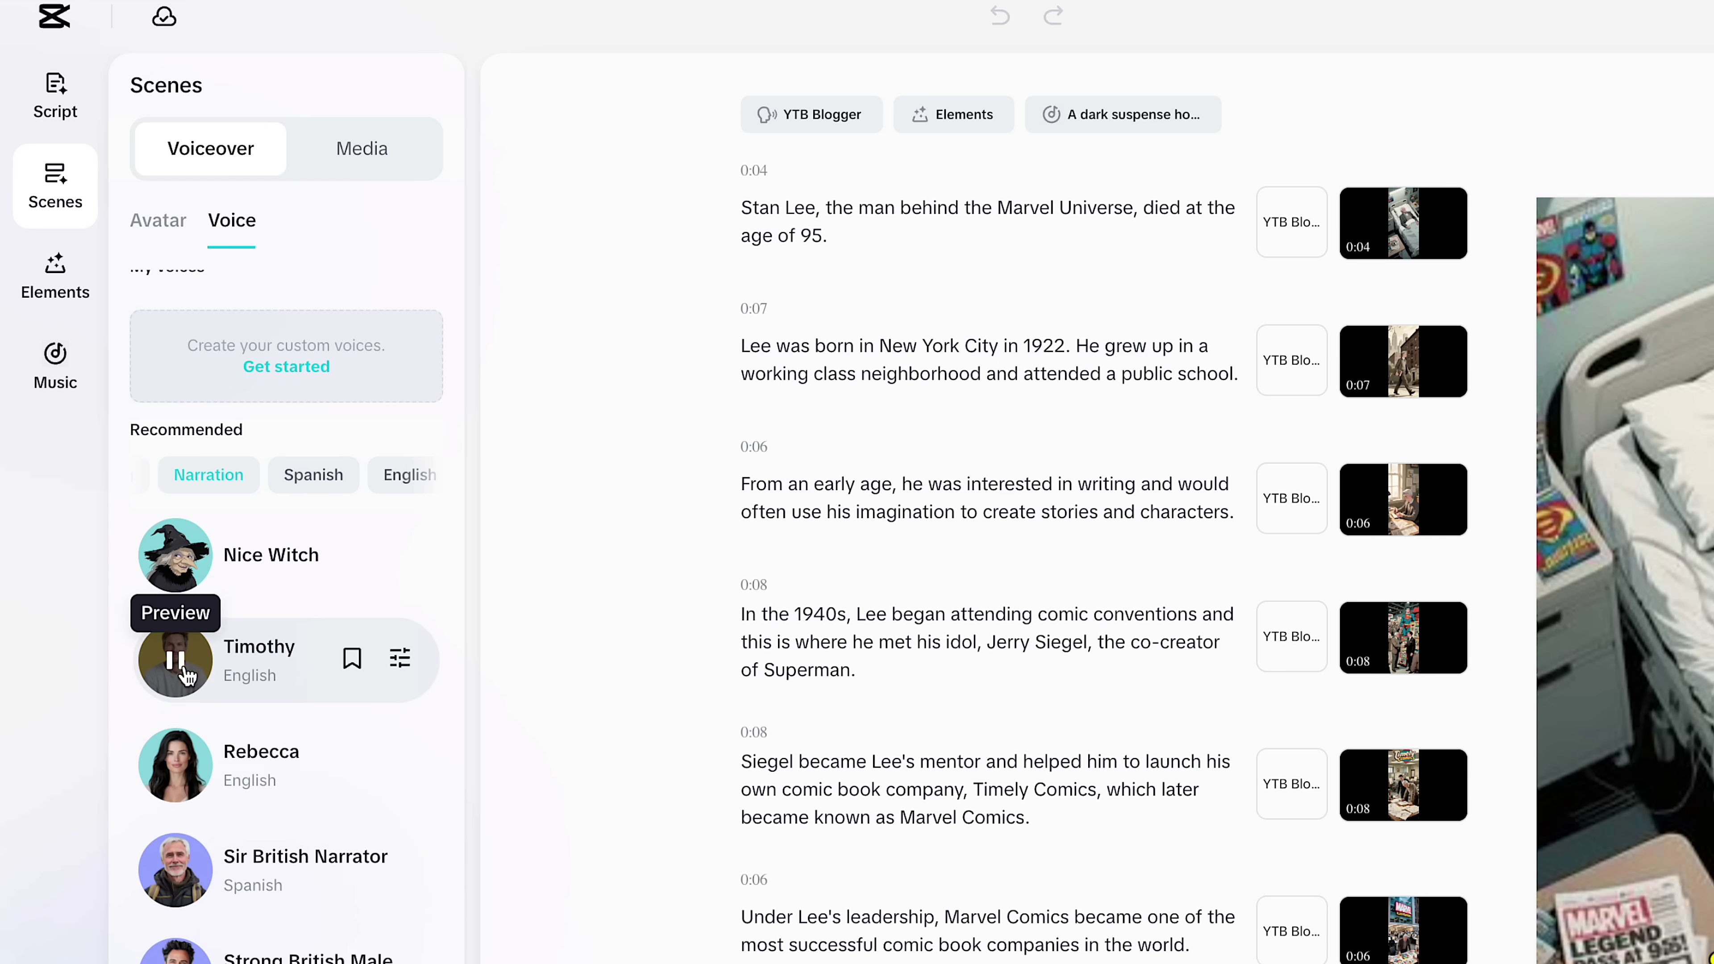
scroll(174, 808, "down", 3)
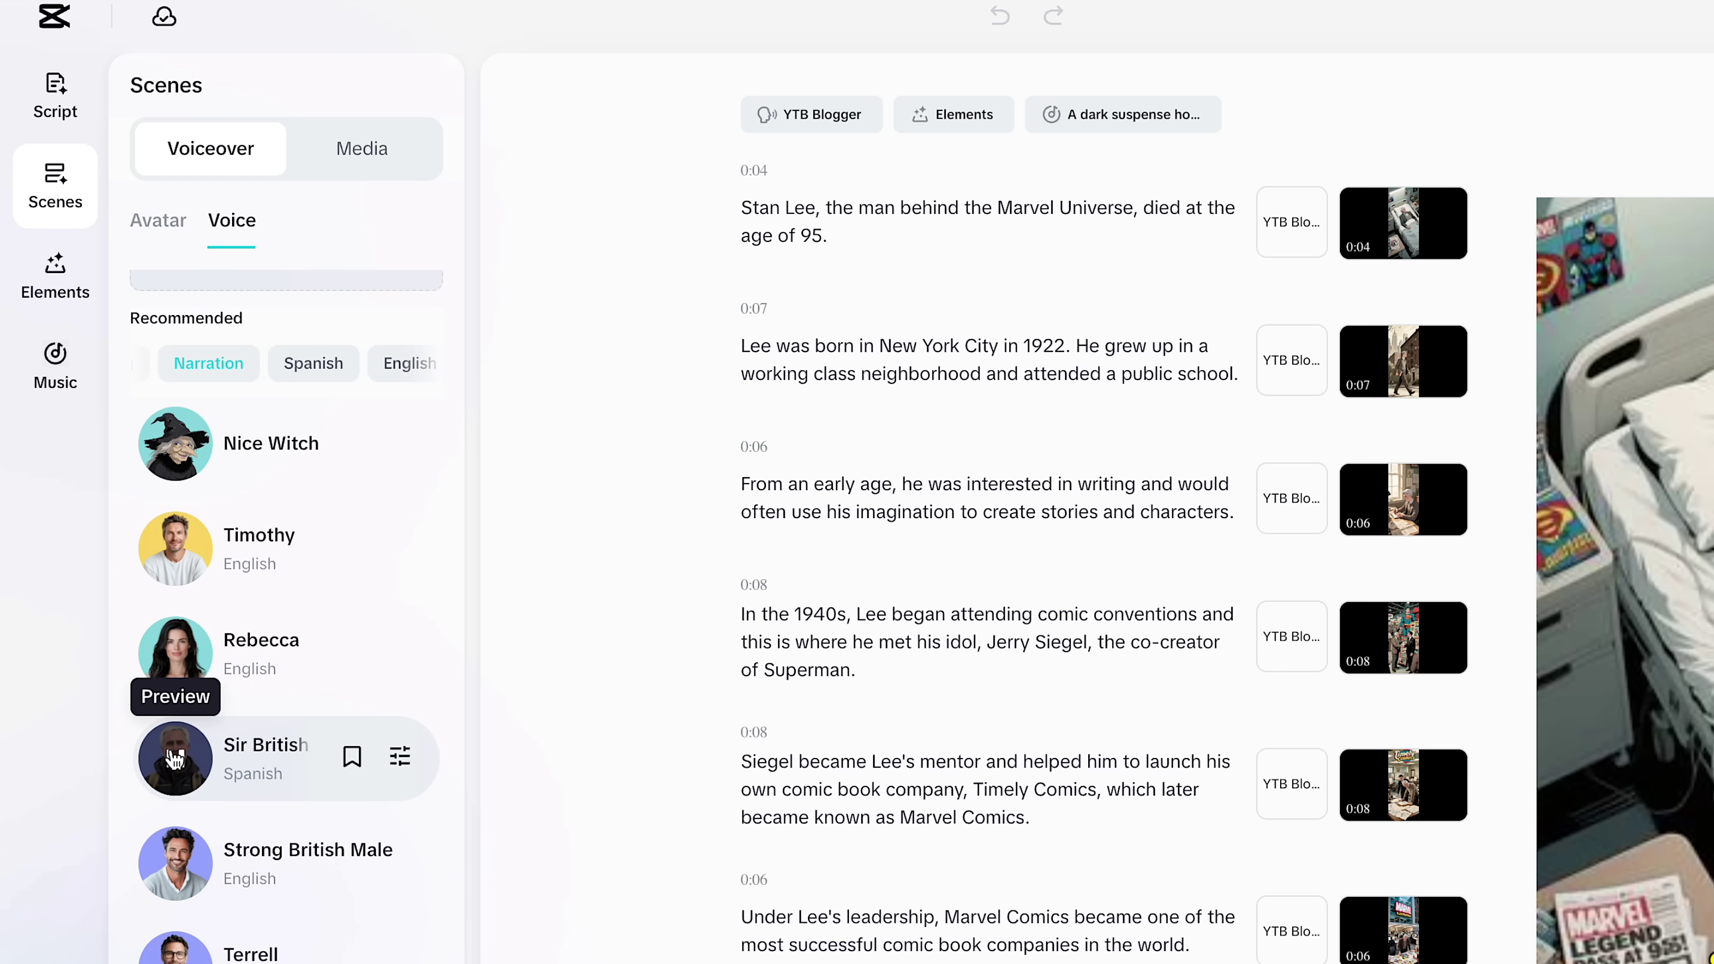
left_click(174, 859)
scroll(172, 851, "down", 3)
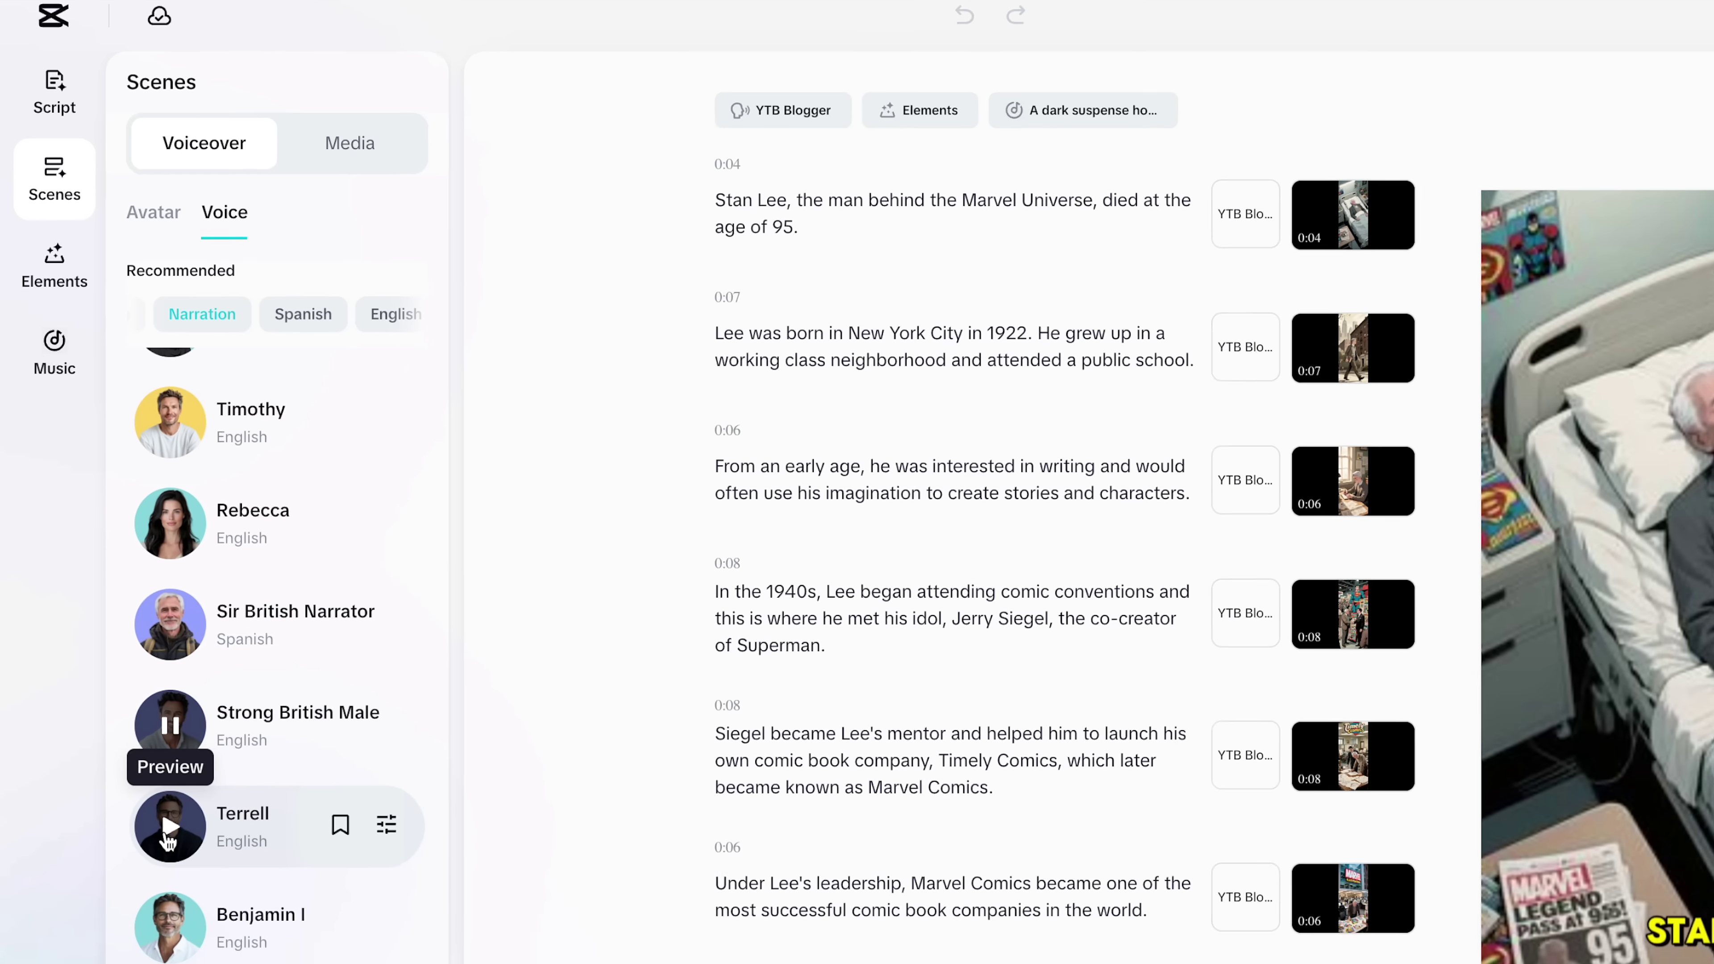
scroll(168, 841, "down", 10)
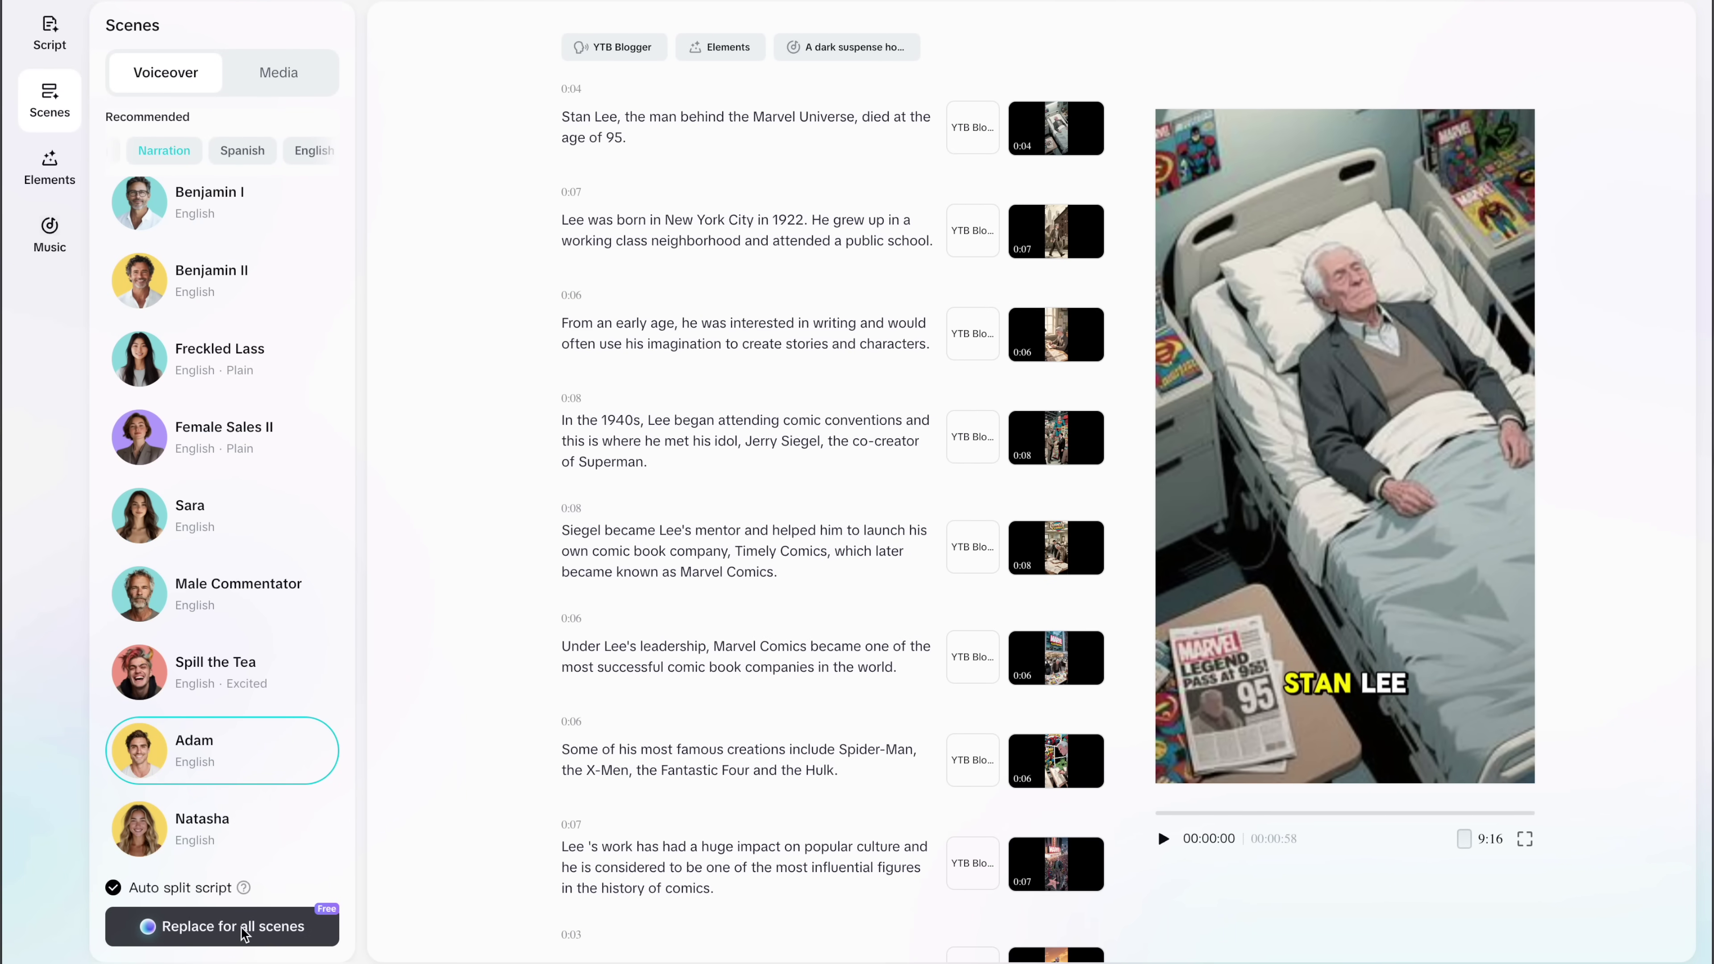
Replace every scene's voiceover with Adam and play the revoiced video preview
left_click(229, 928)
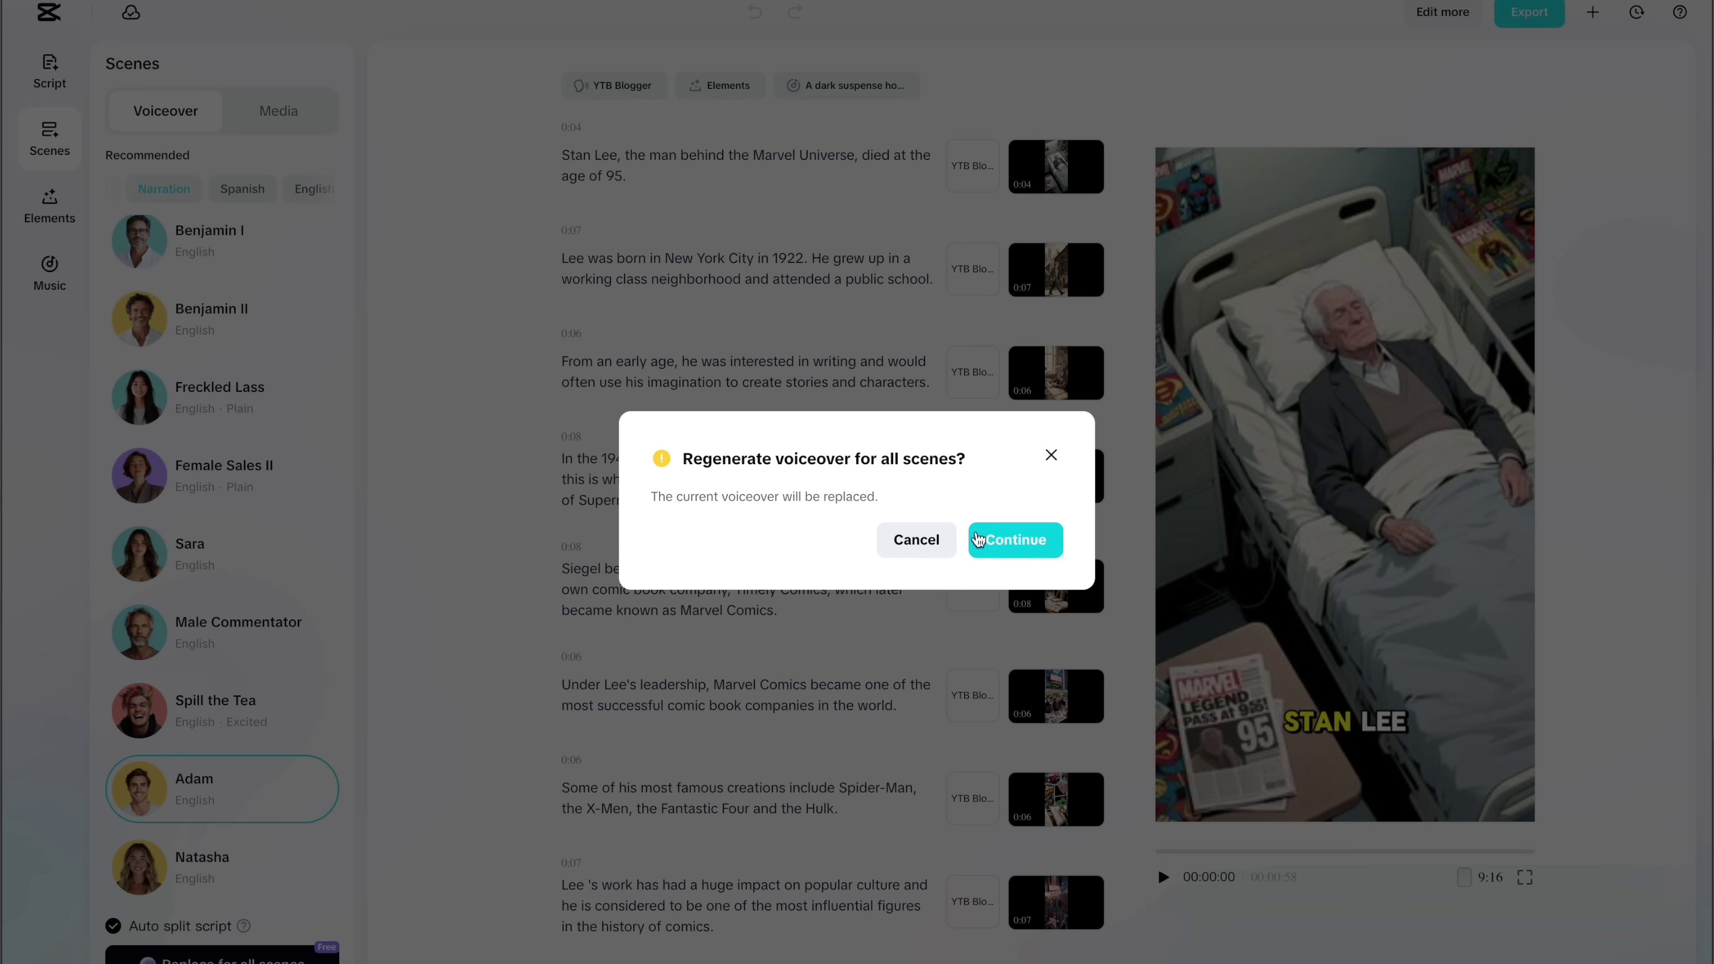
left_click(1010, 540)
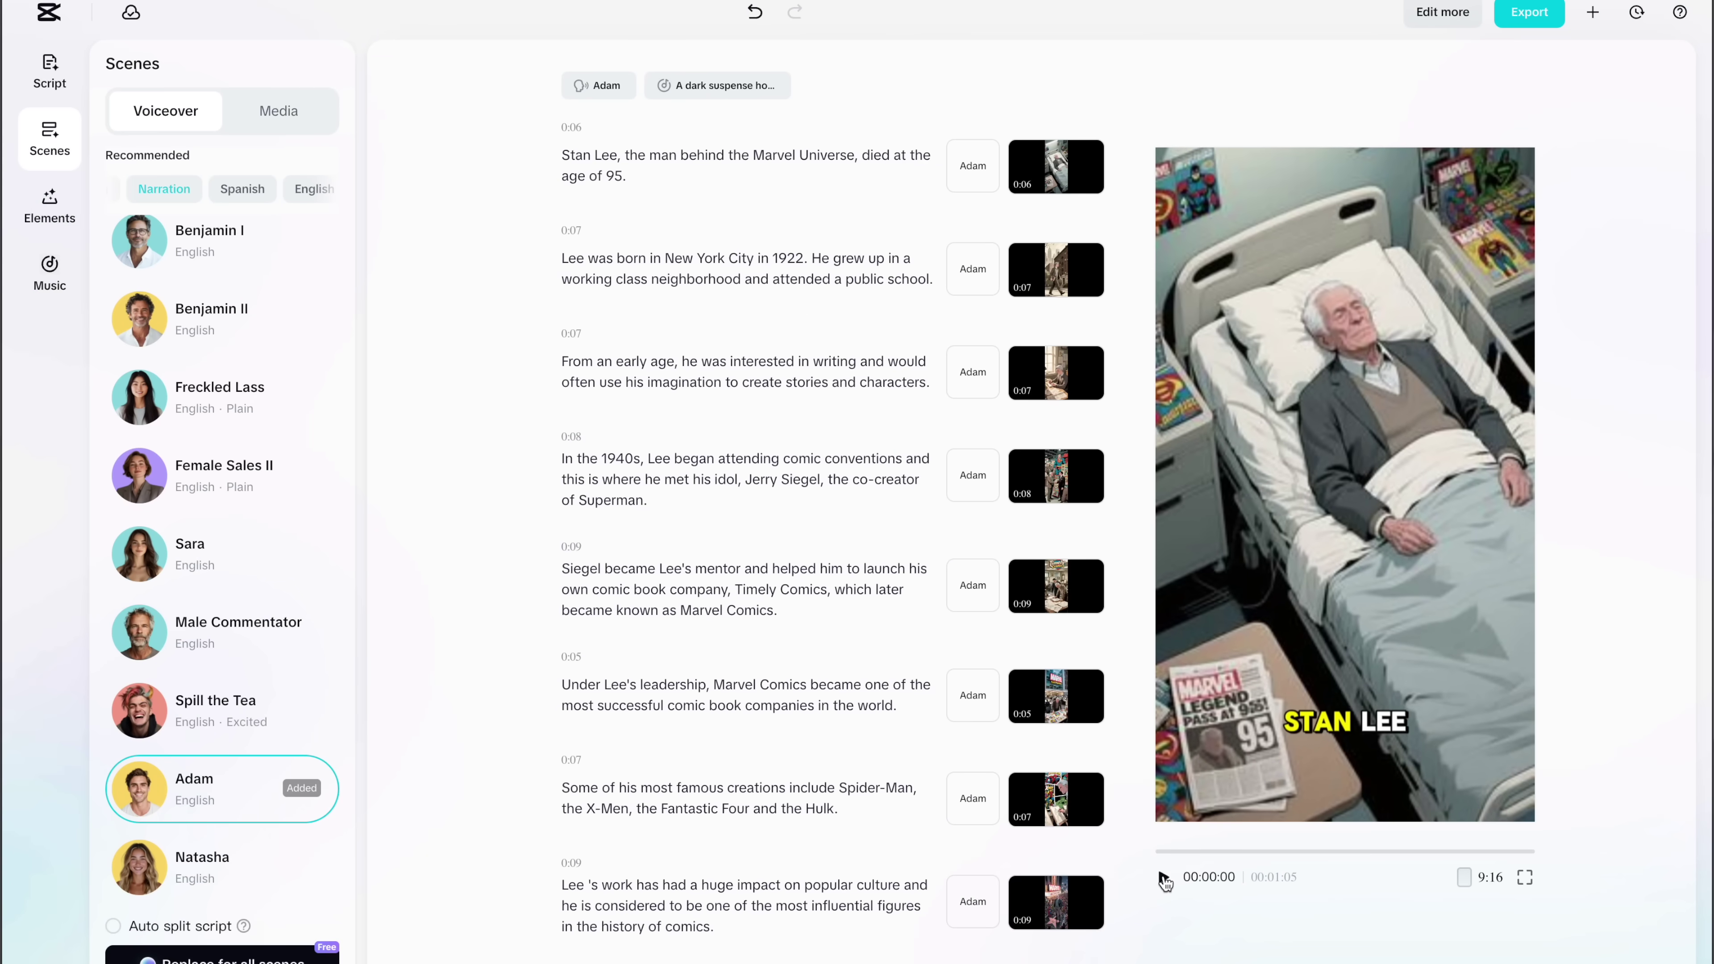
left_click(1163, 878)
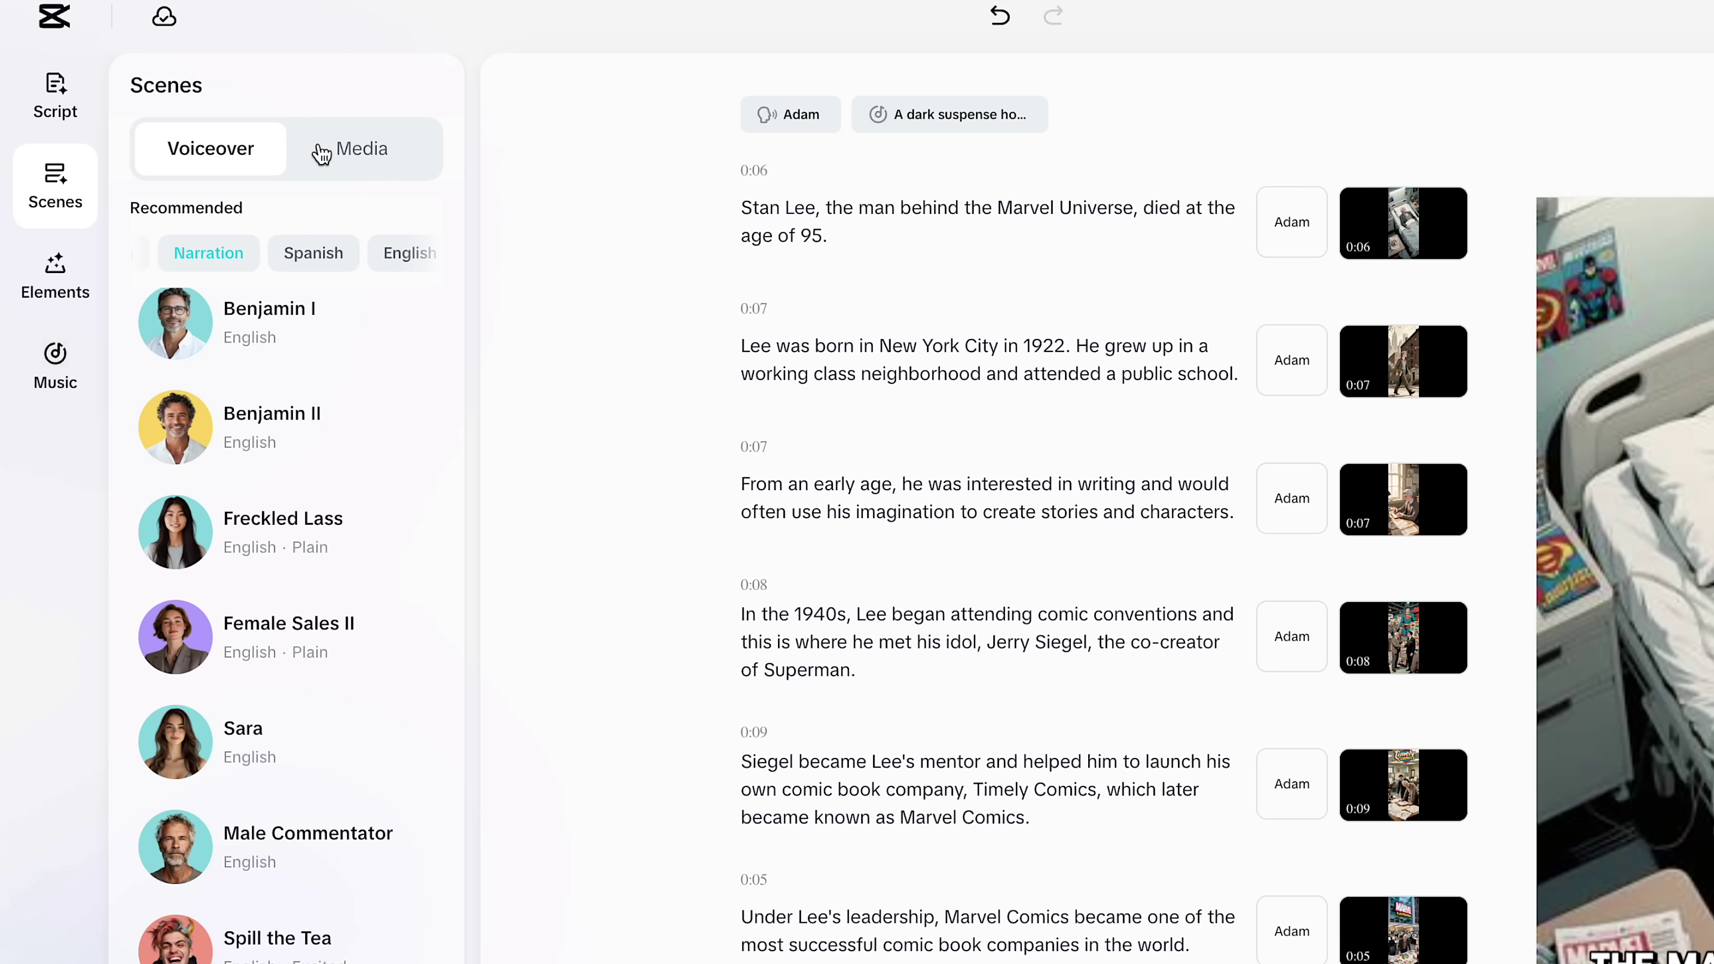
left_click(268, 124)
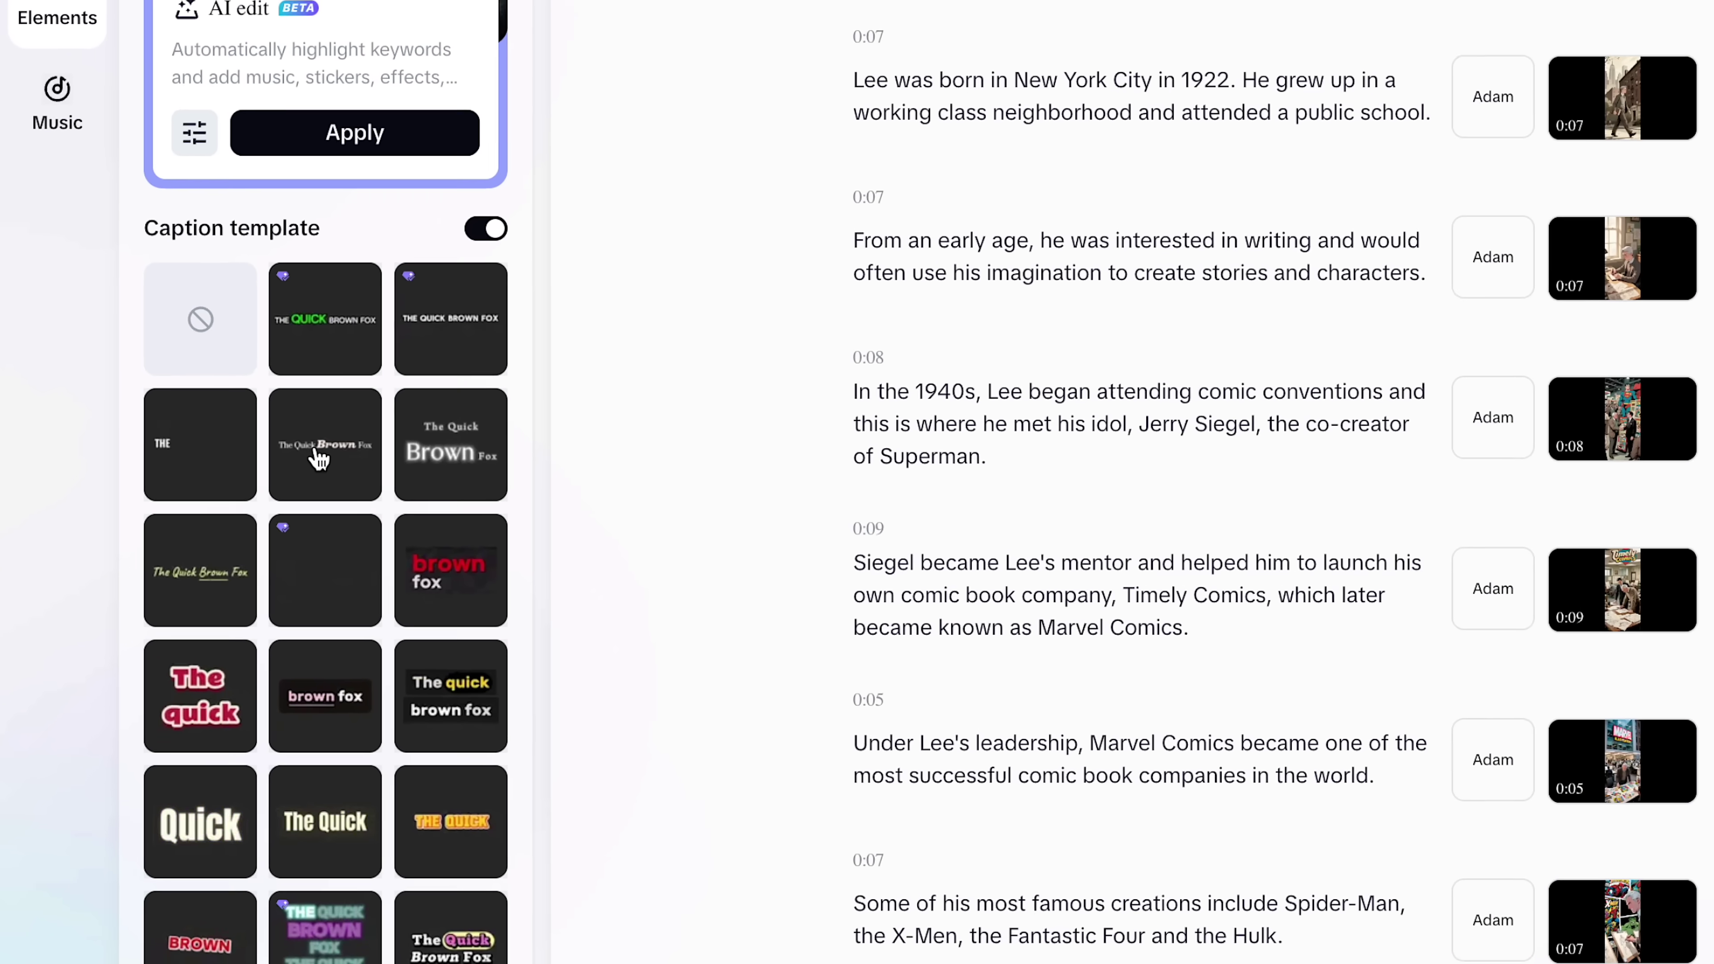
Turn the caption template off and back on, then move to background music choices
left_click(491, 225)
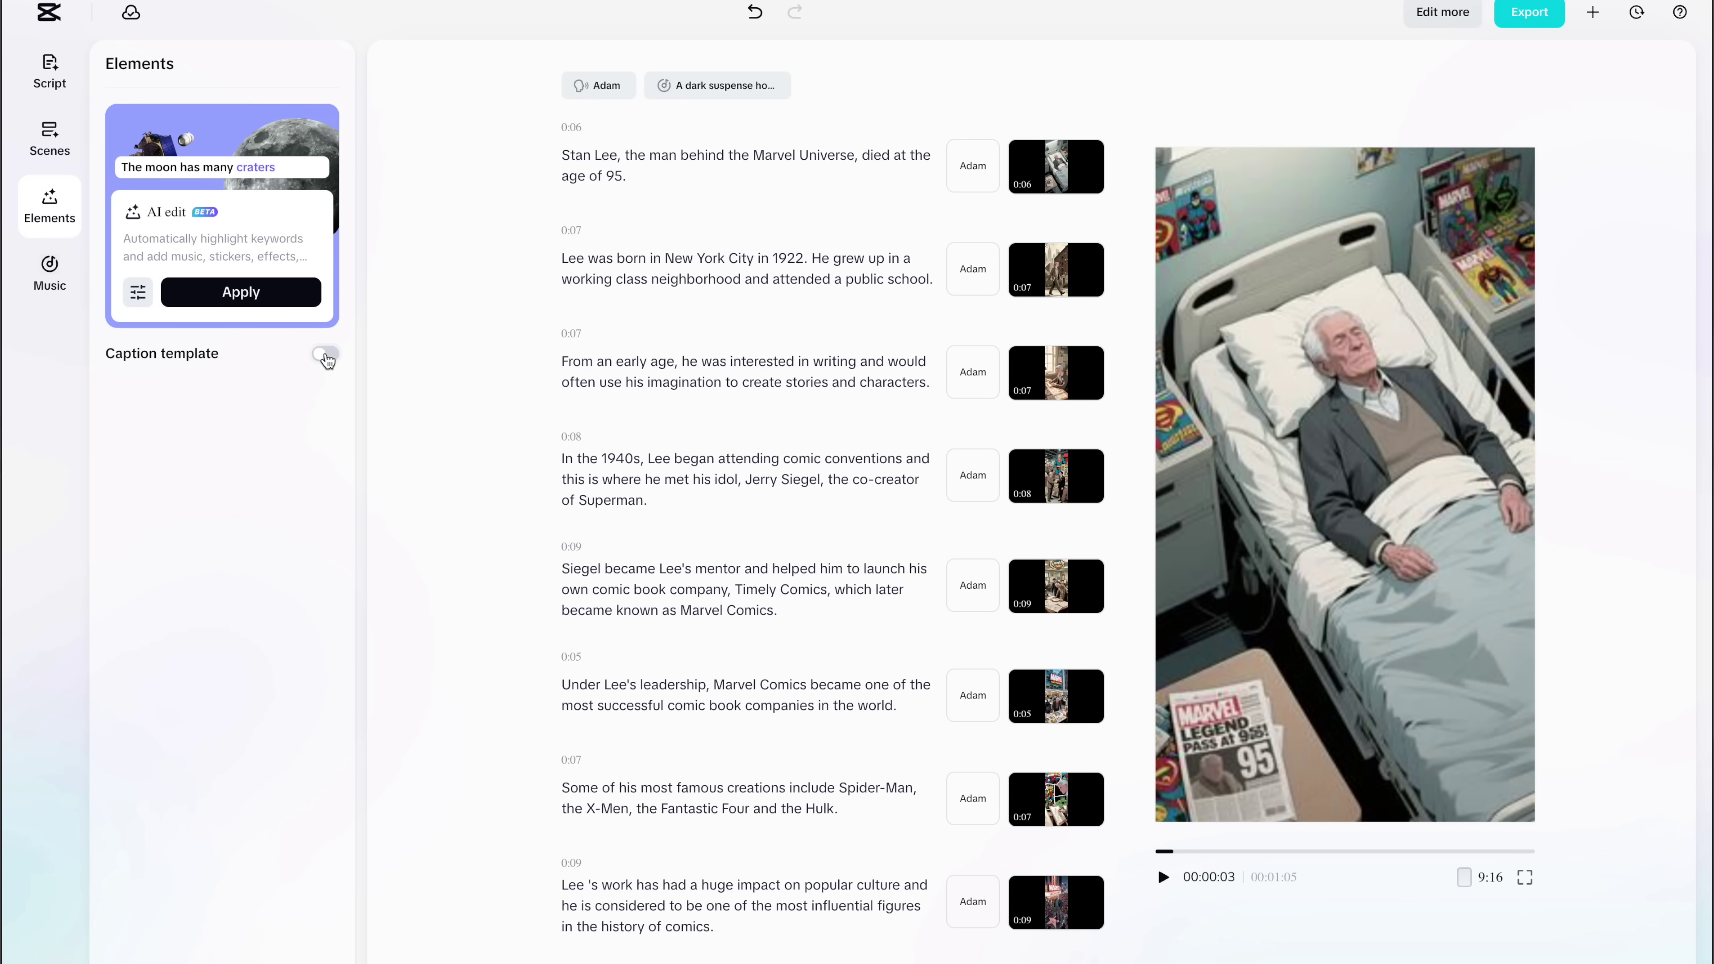
left_click(325, 354)
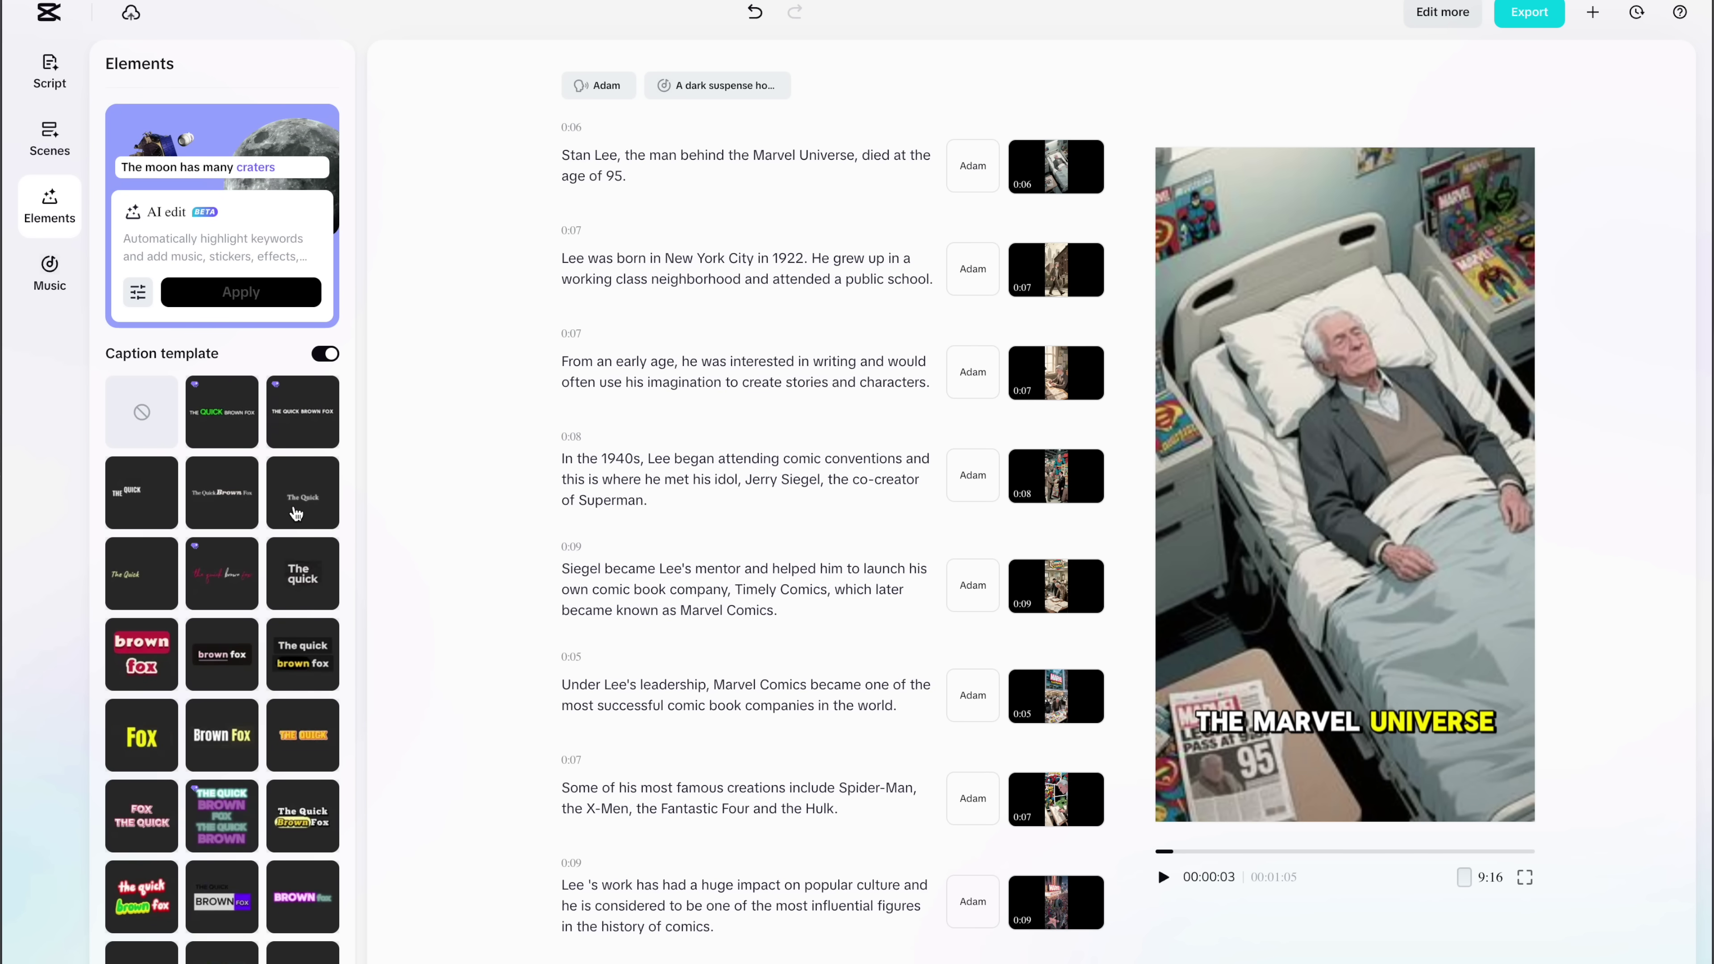
left_click(50, 274)
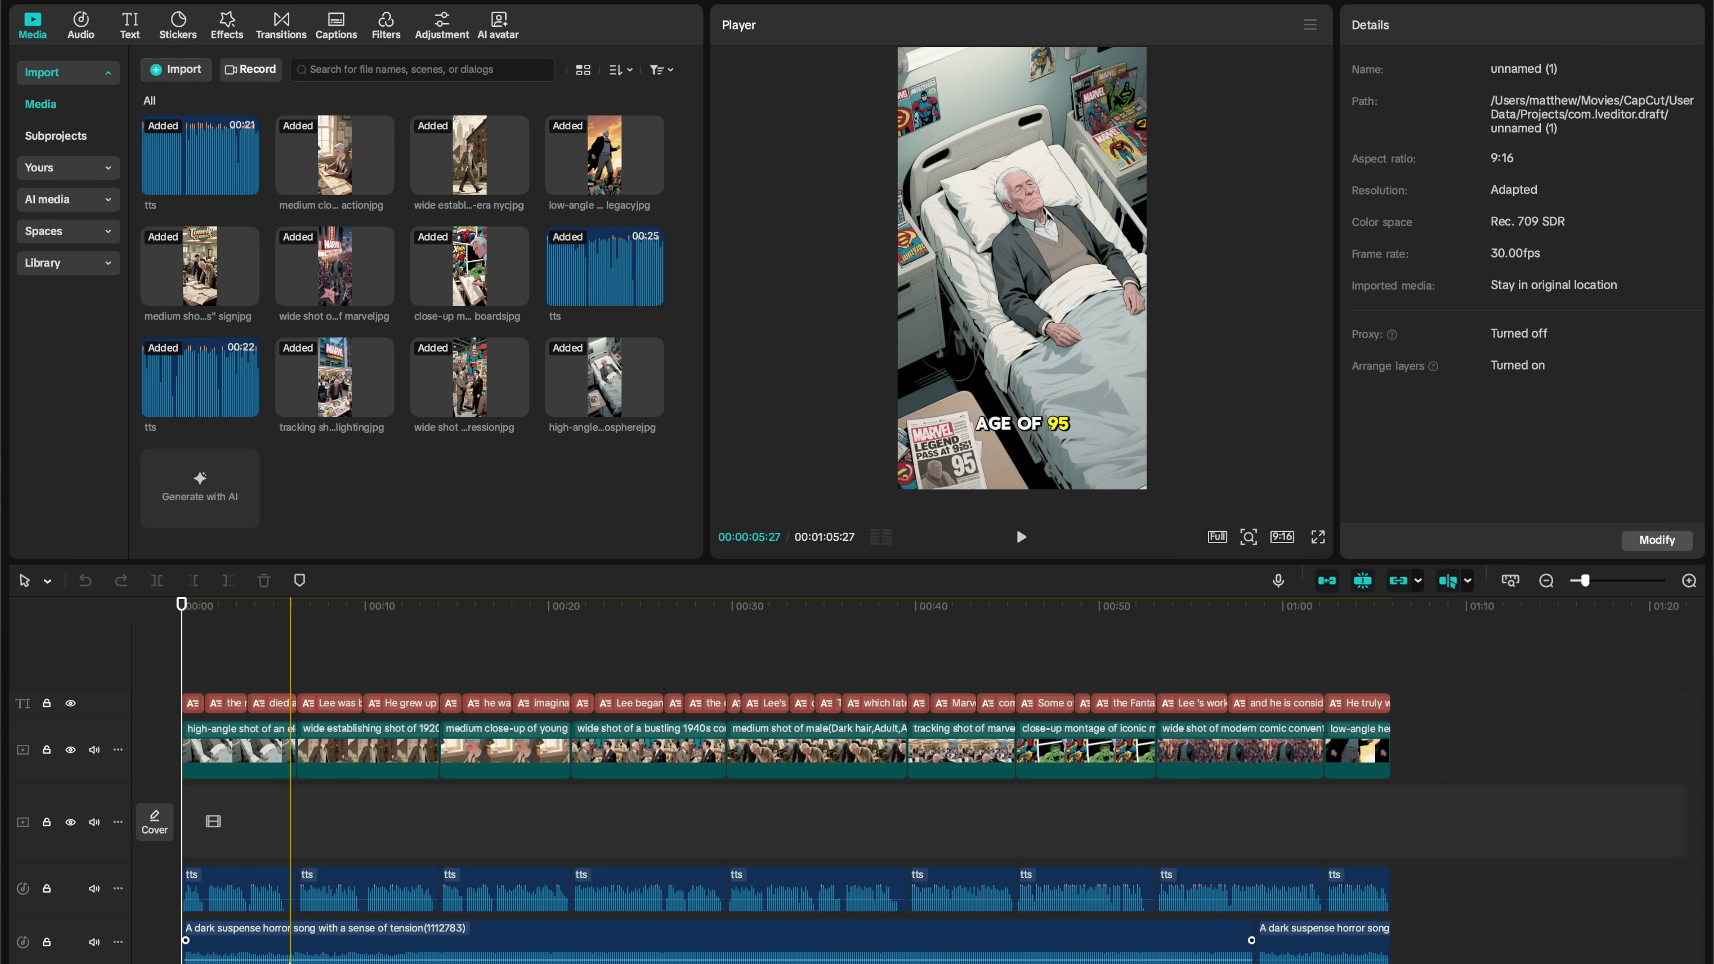
Review the music clip's Basic audio and the imagination caption's list, Basic and Templates settings
left_click(312, 941)
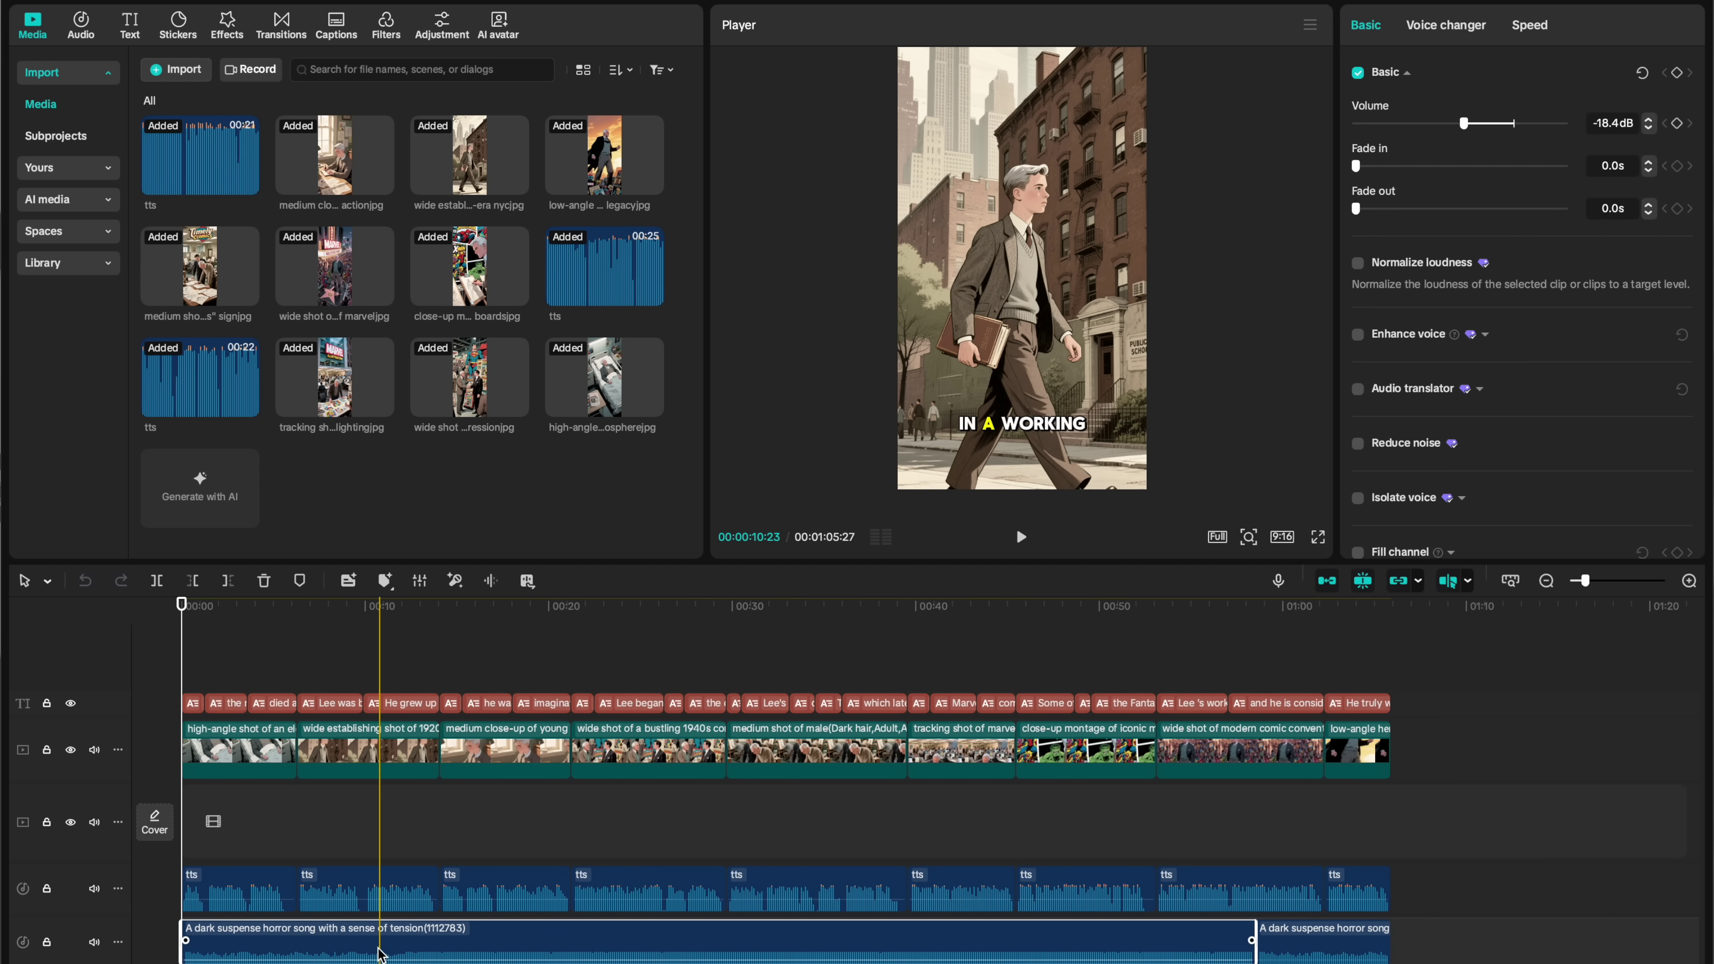
left_click(538, 703)
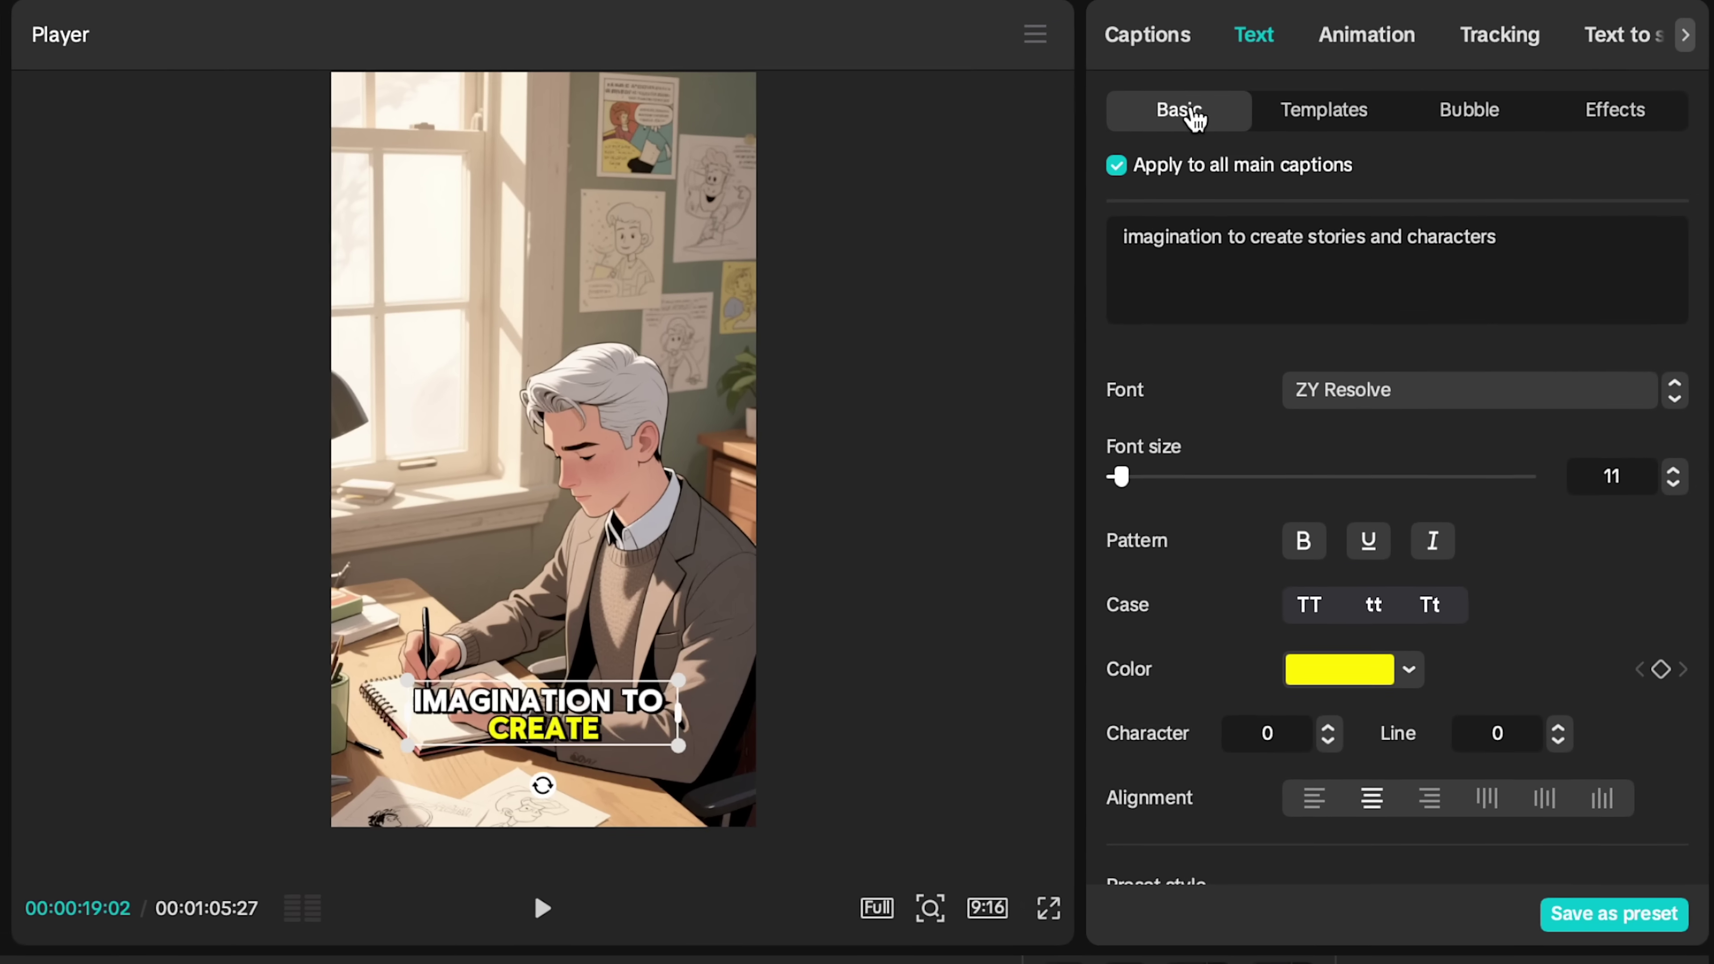
left_click(1148, 35)
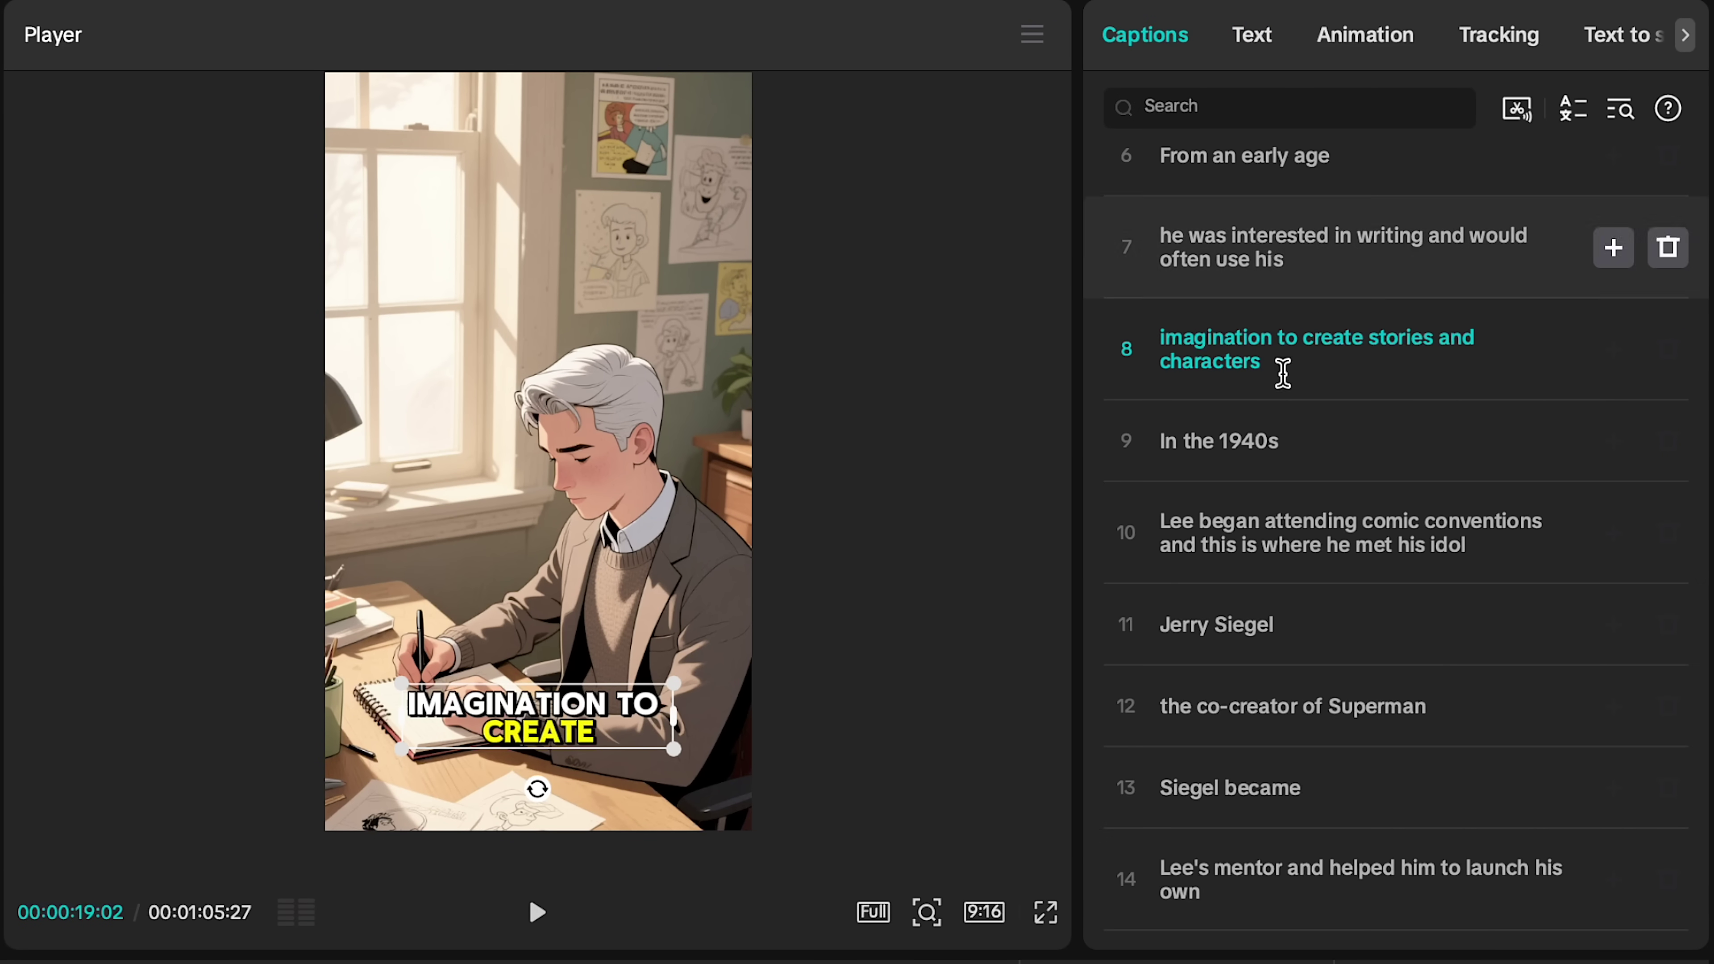
scroll(1305, 562, "up", 5)
left_click(1257, 54)
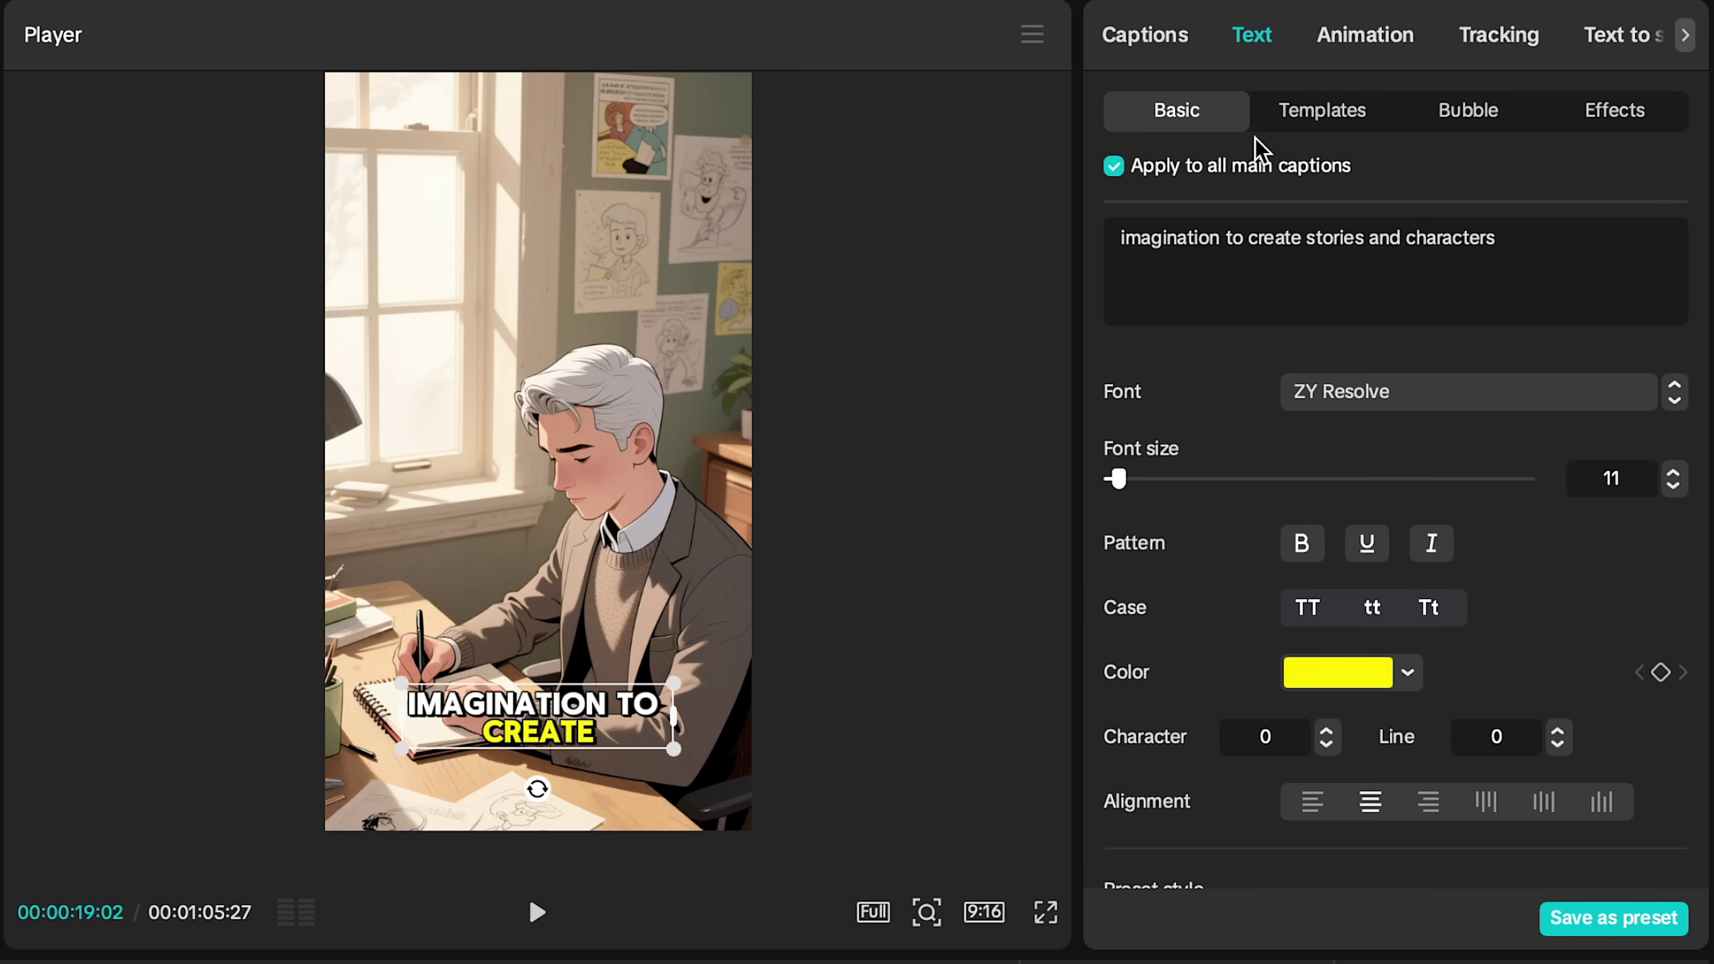
left_click(1269, 114)
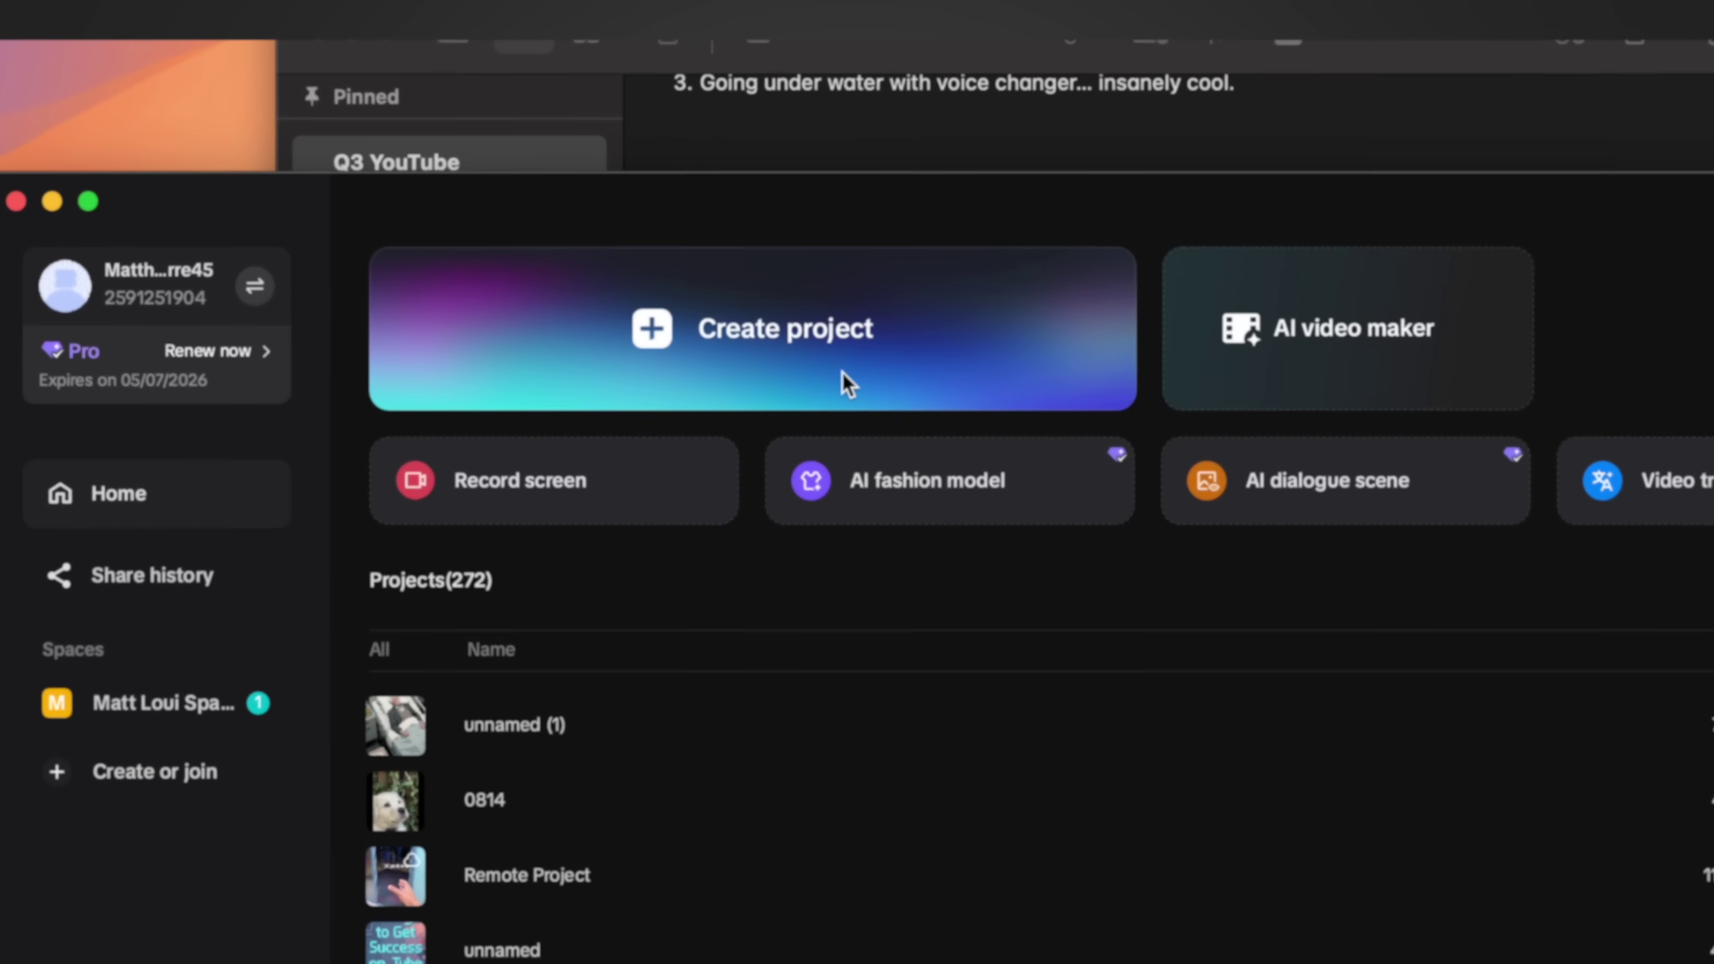
Create a new empty project and open the AI avatar library
left_click(674, 202)
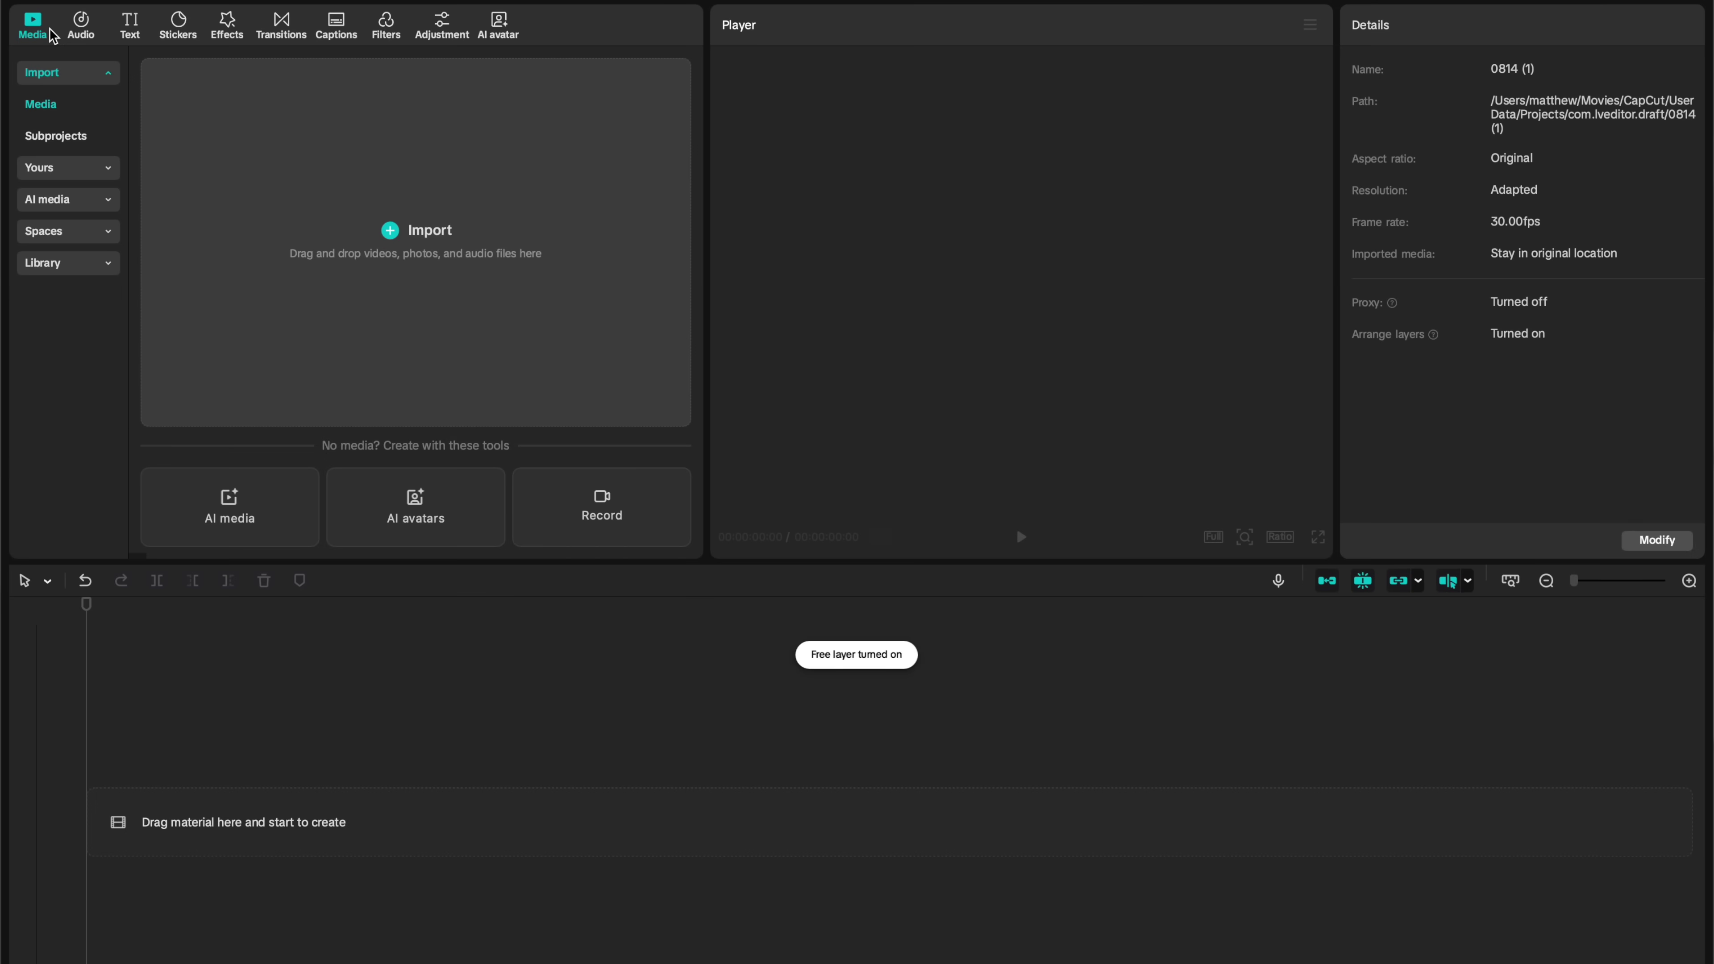
left_click(395, 515)
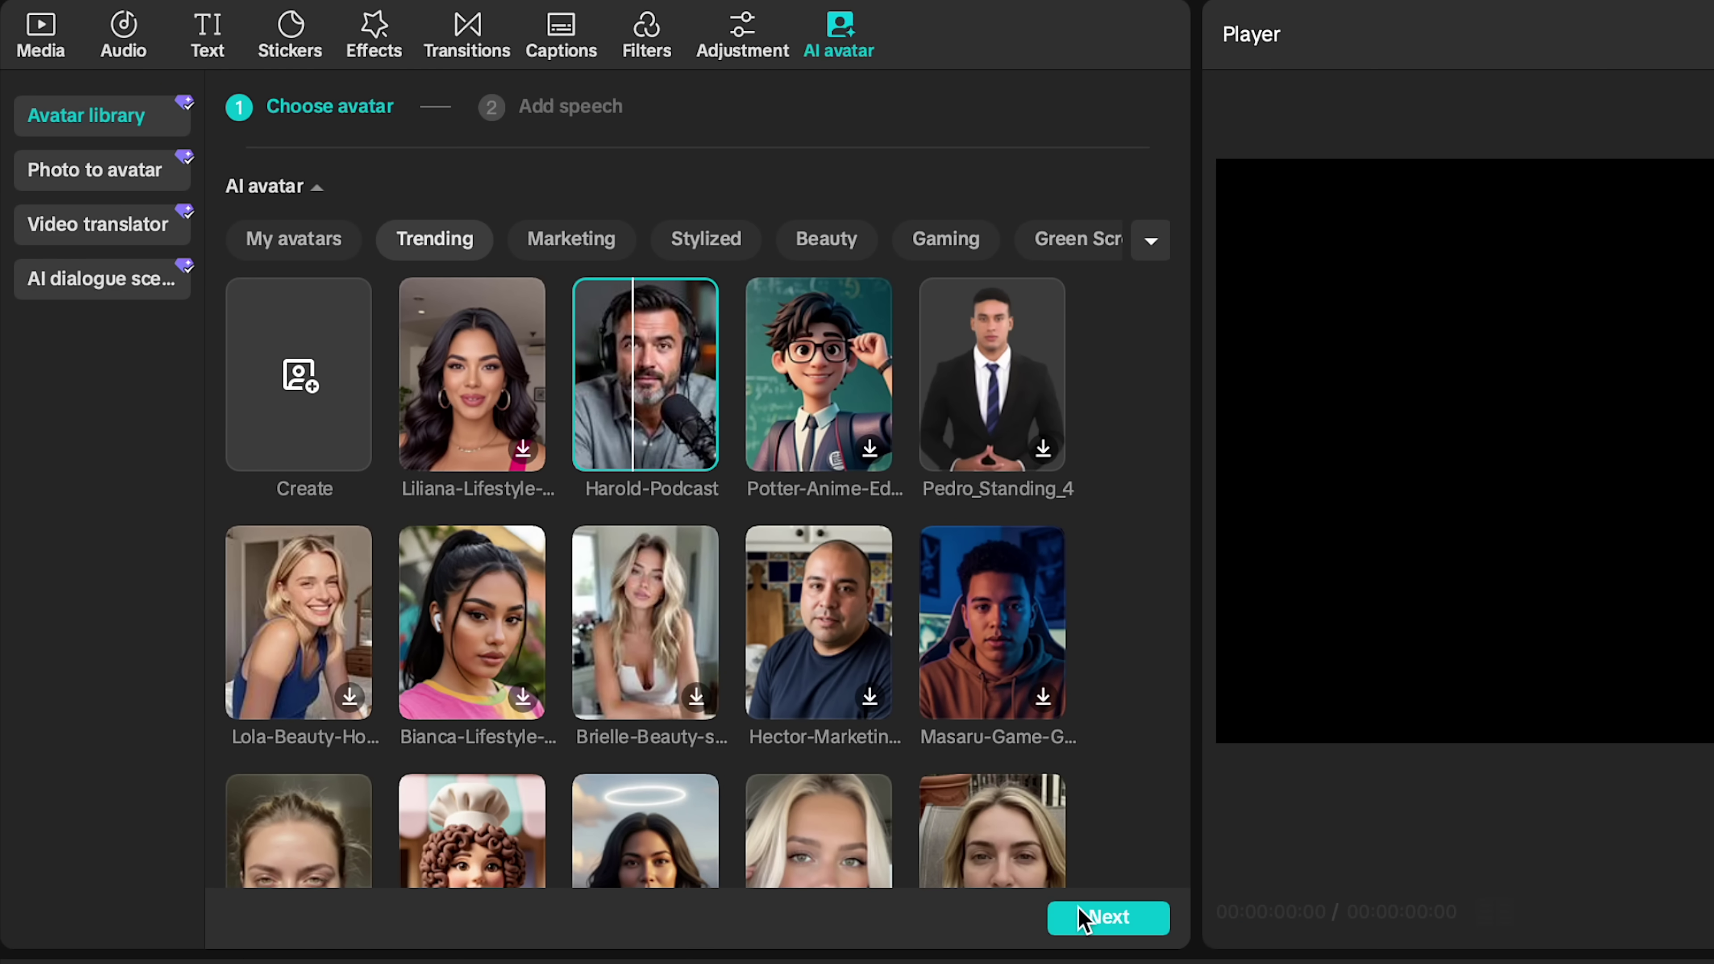
Advance Harold to Add speech and try Wise Storyteller, Sir British Narrator and Tutorial Speaker voices
left_click(1088, 919)
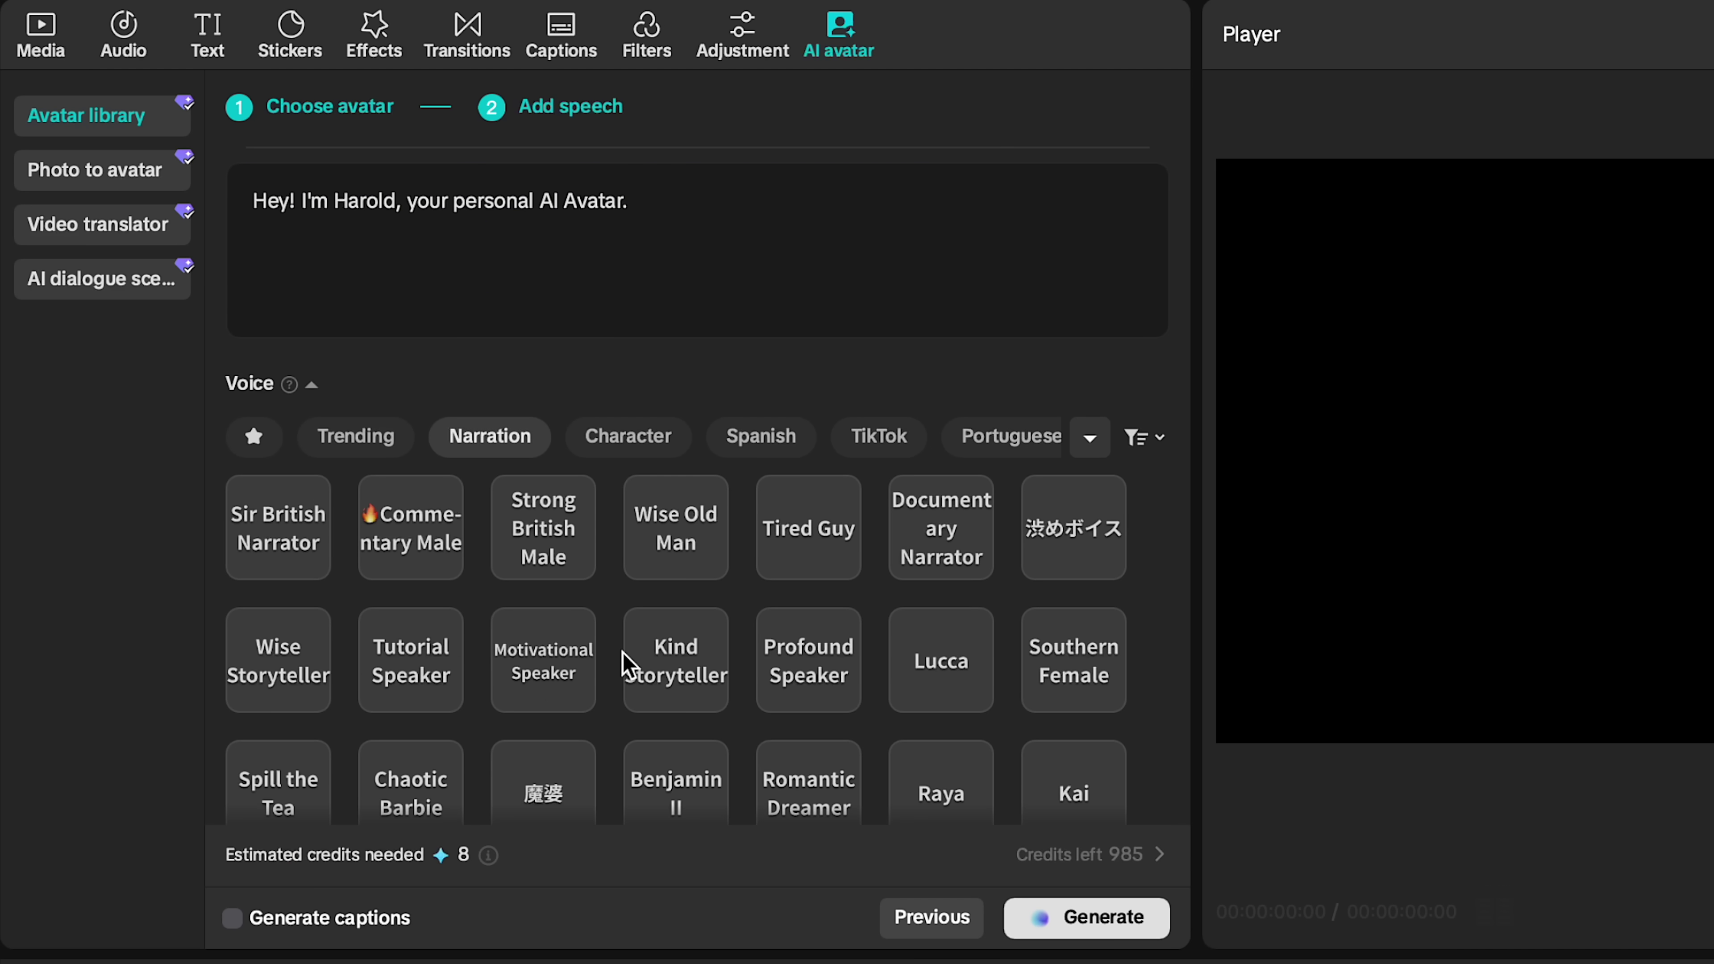
left_click(290, 626)
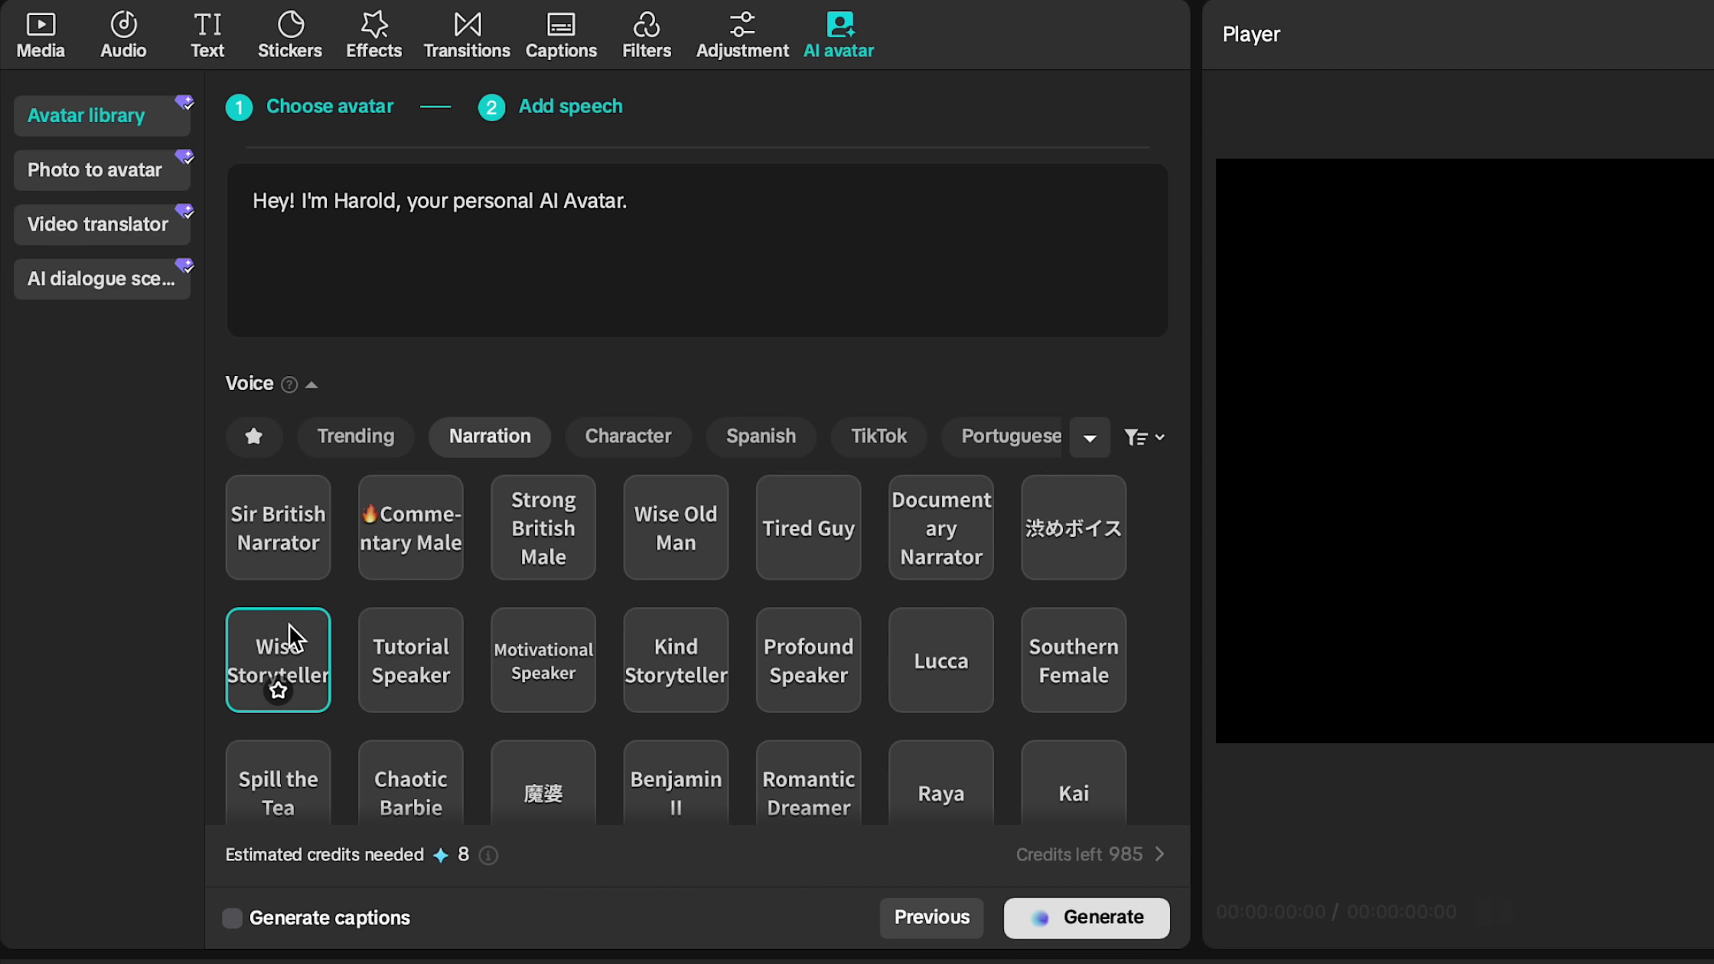
left_click(306, 530)
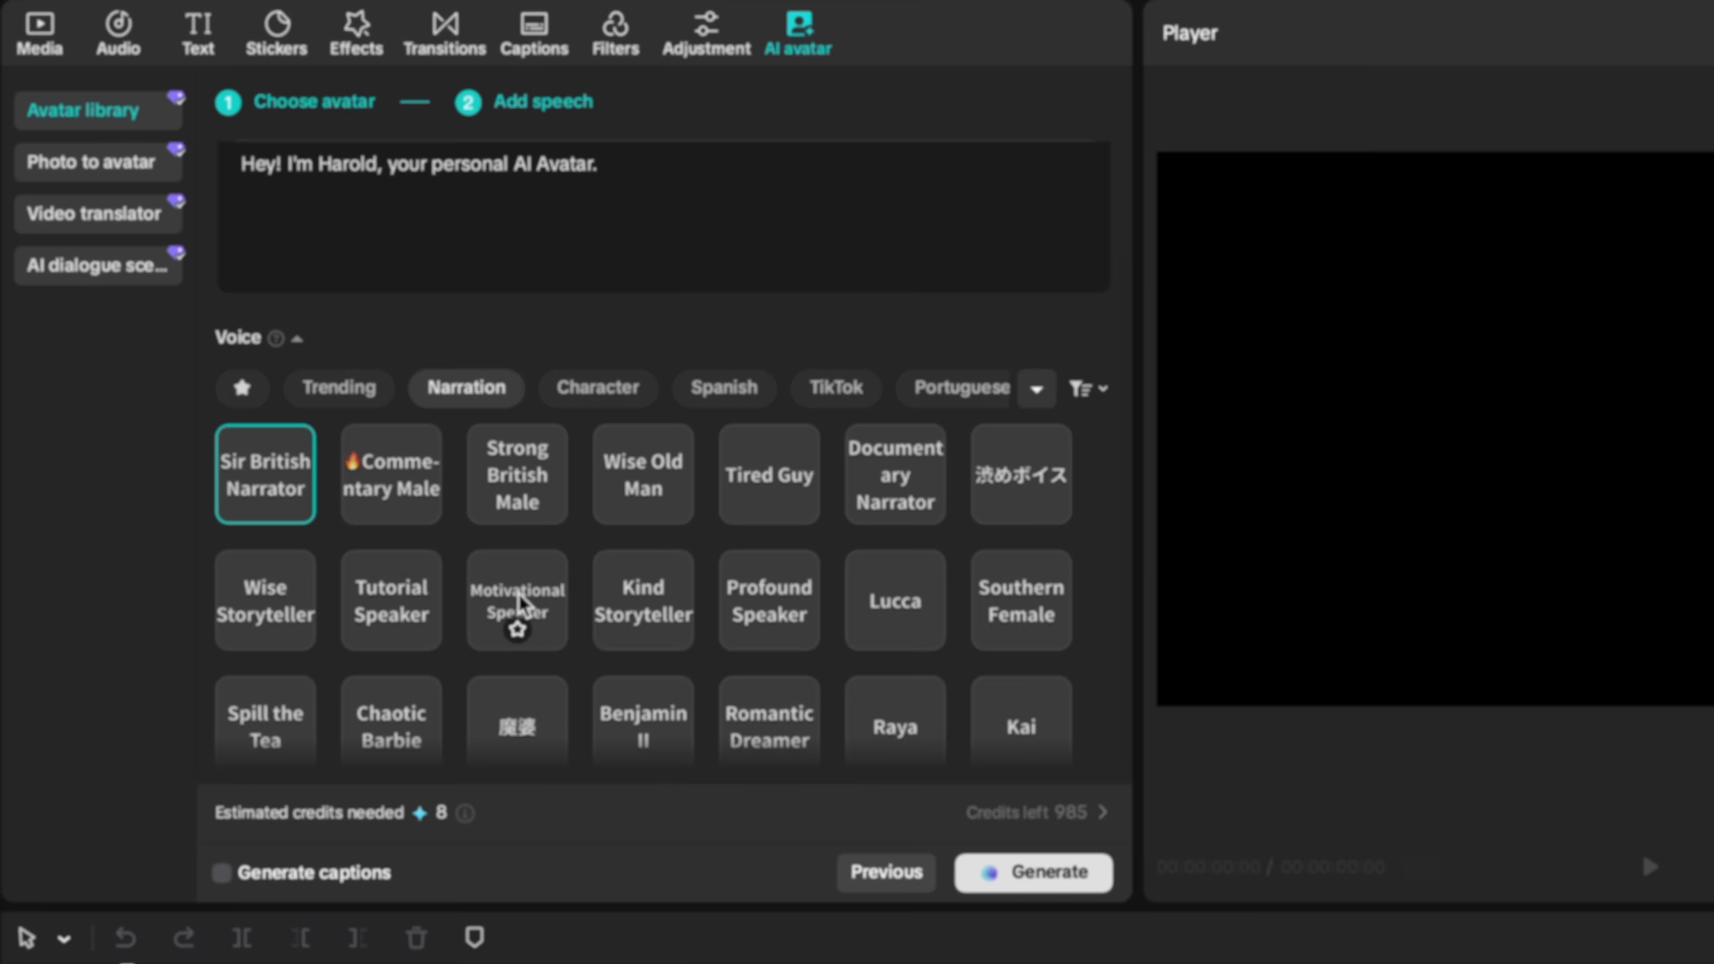
left_click(411, 660)
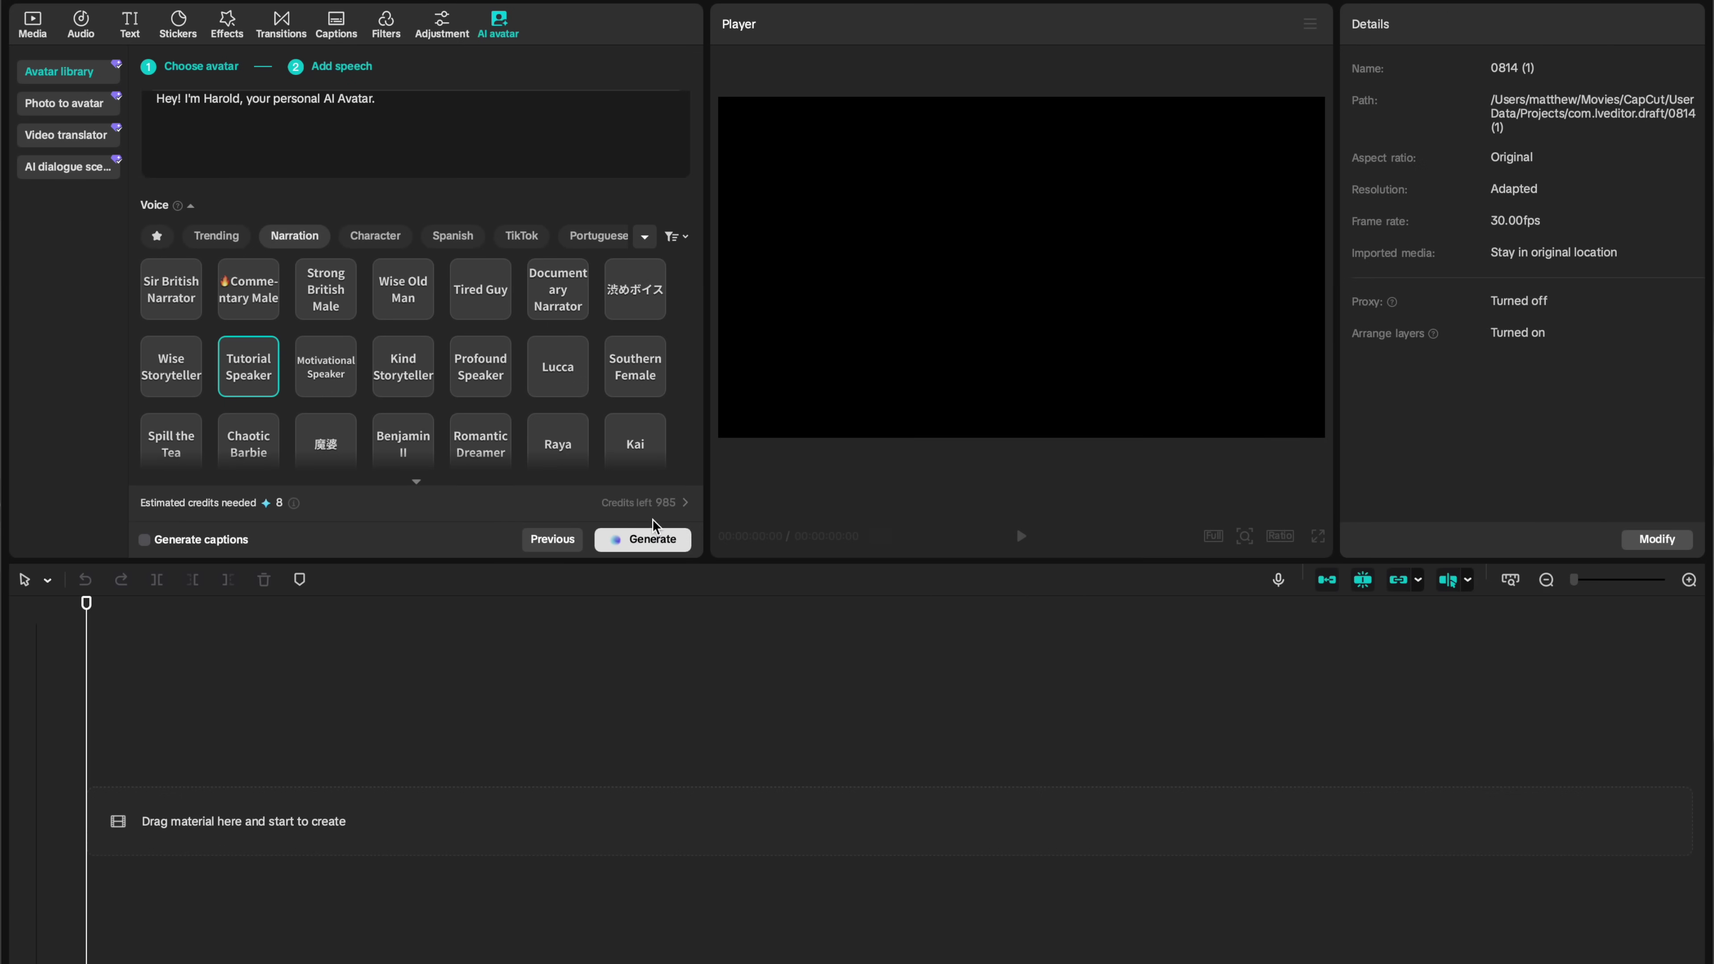
Generate the Harold-Podcast avatar clip, set the canvas to 9:16, and browse Green Screen avatars
left_click(660, 550)
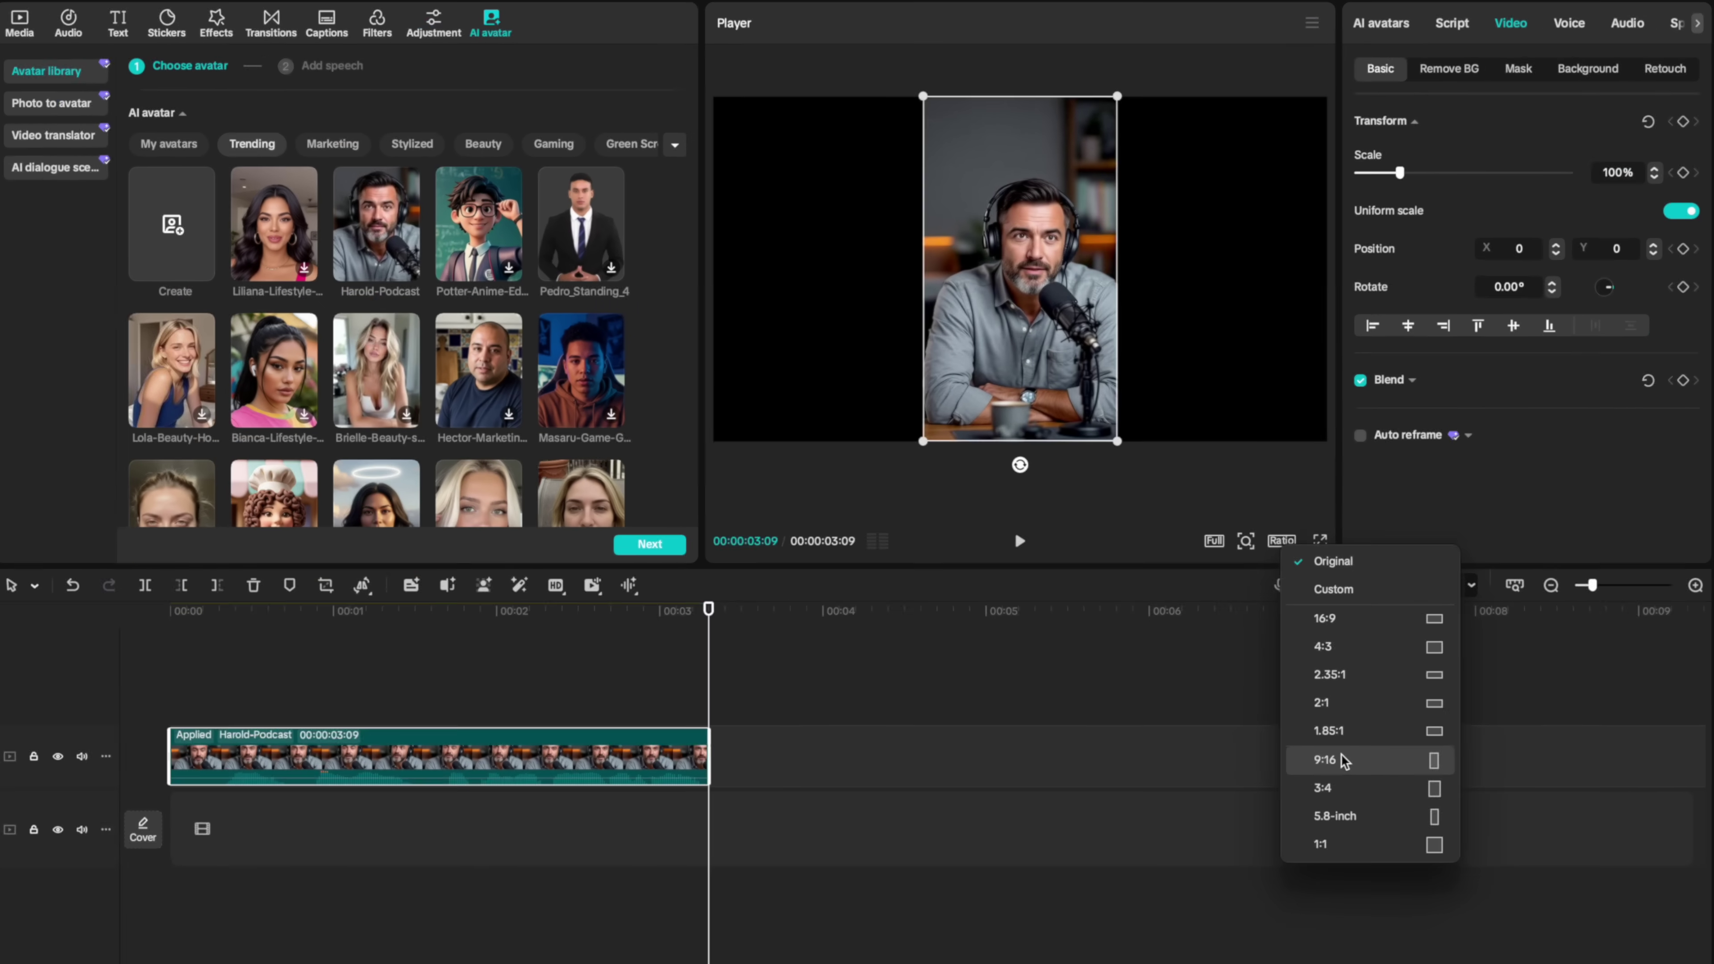
left_click(1341, 758)
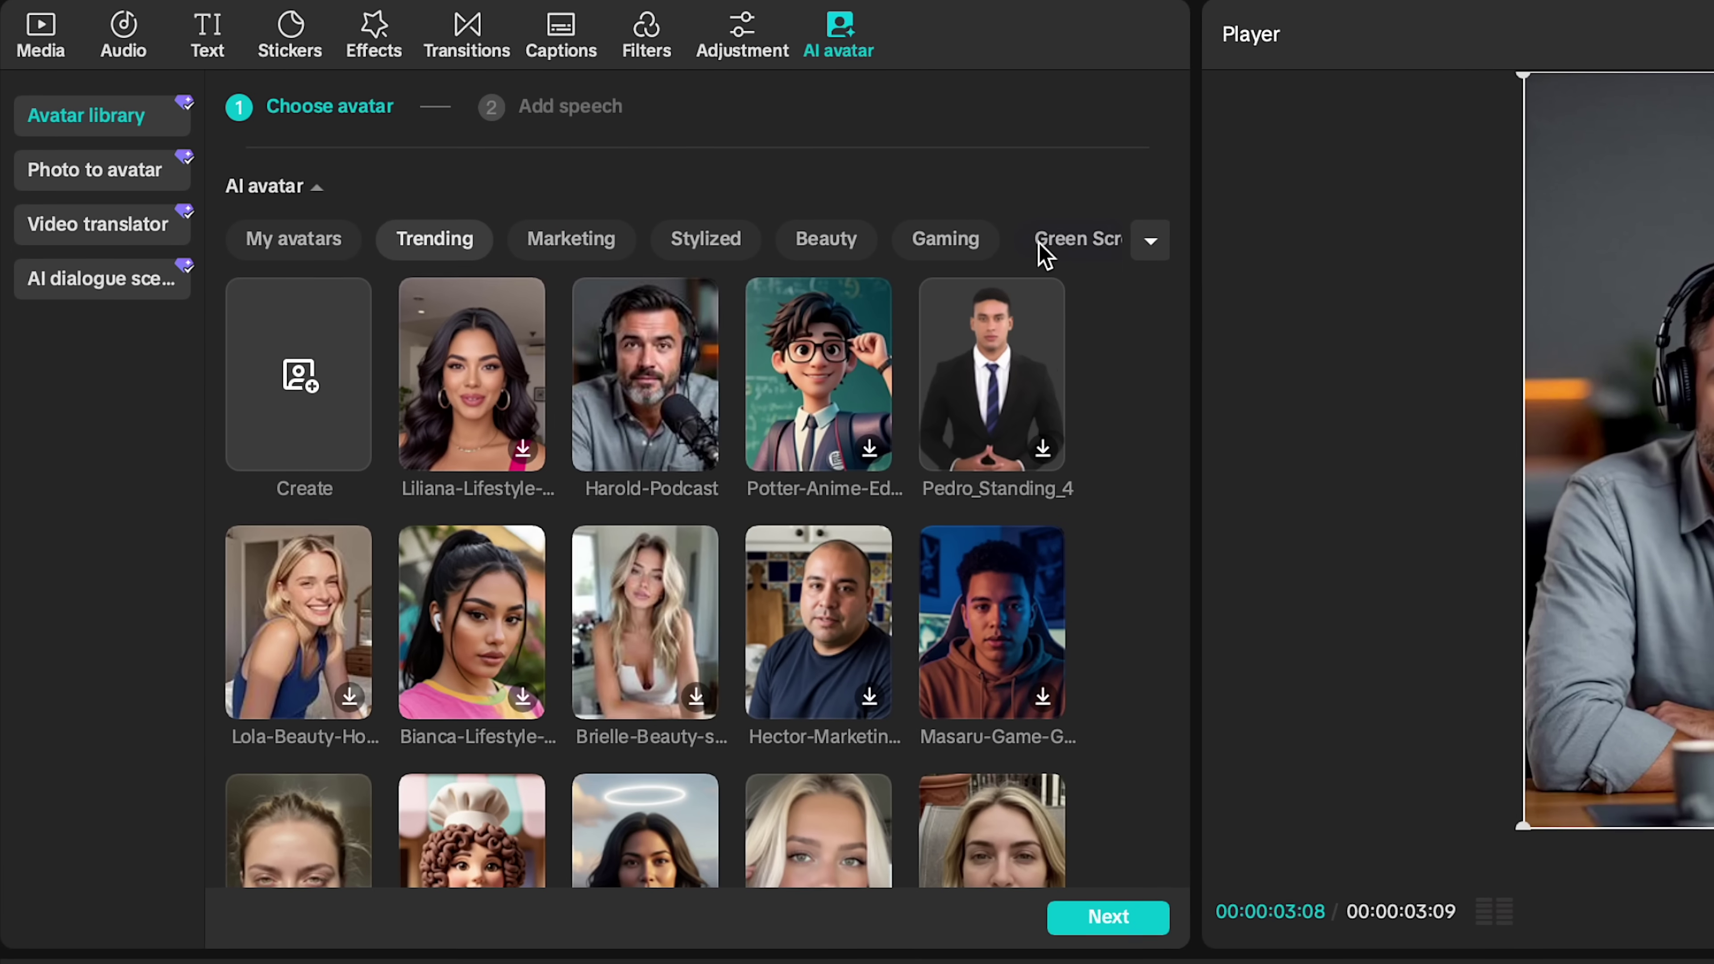
left_click(736, 177)
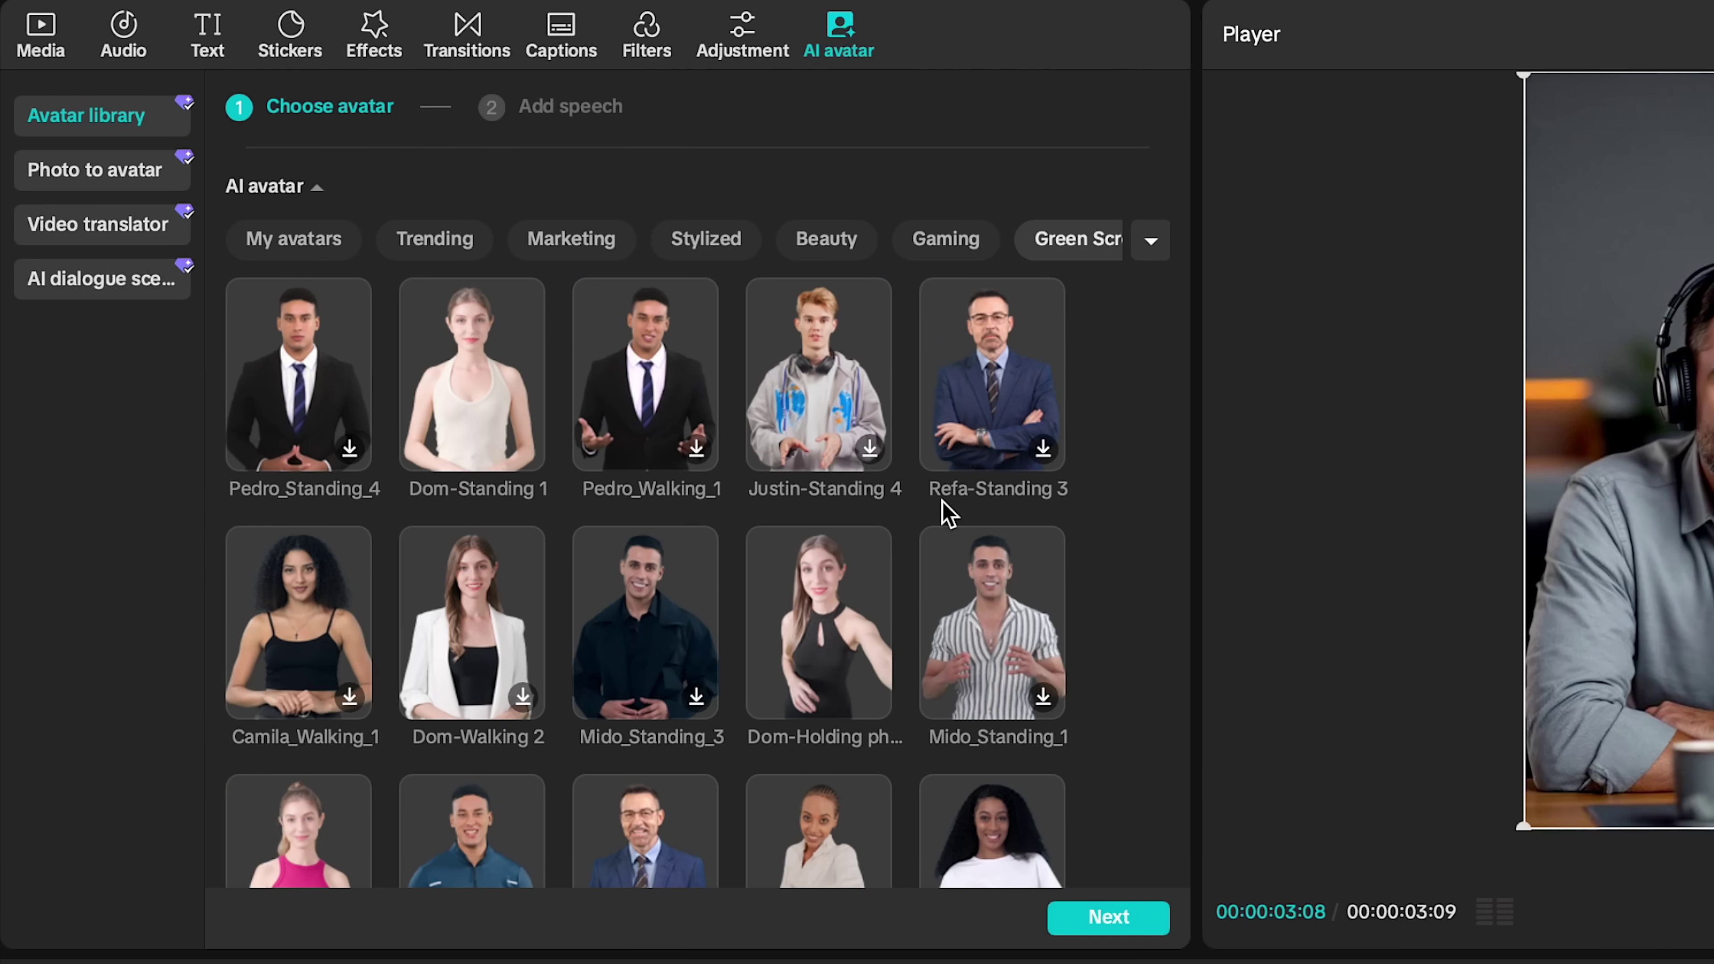
scroll(994, 647, "down", 10)
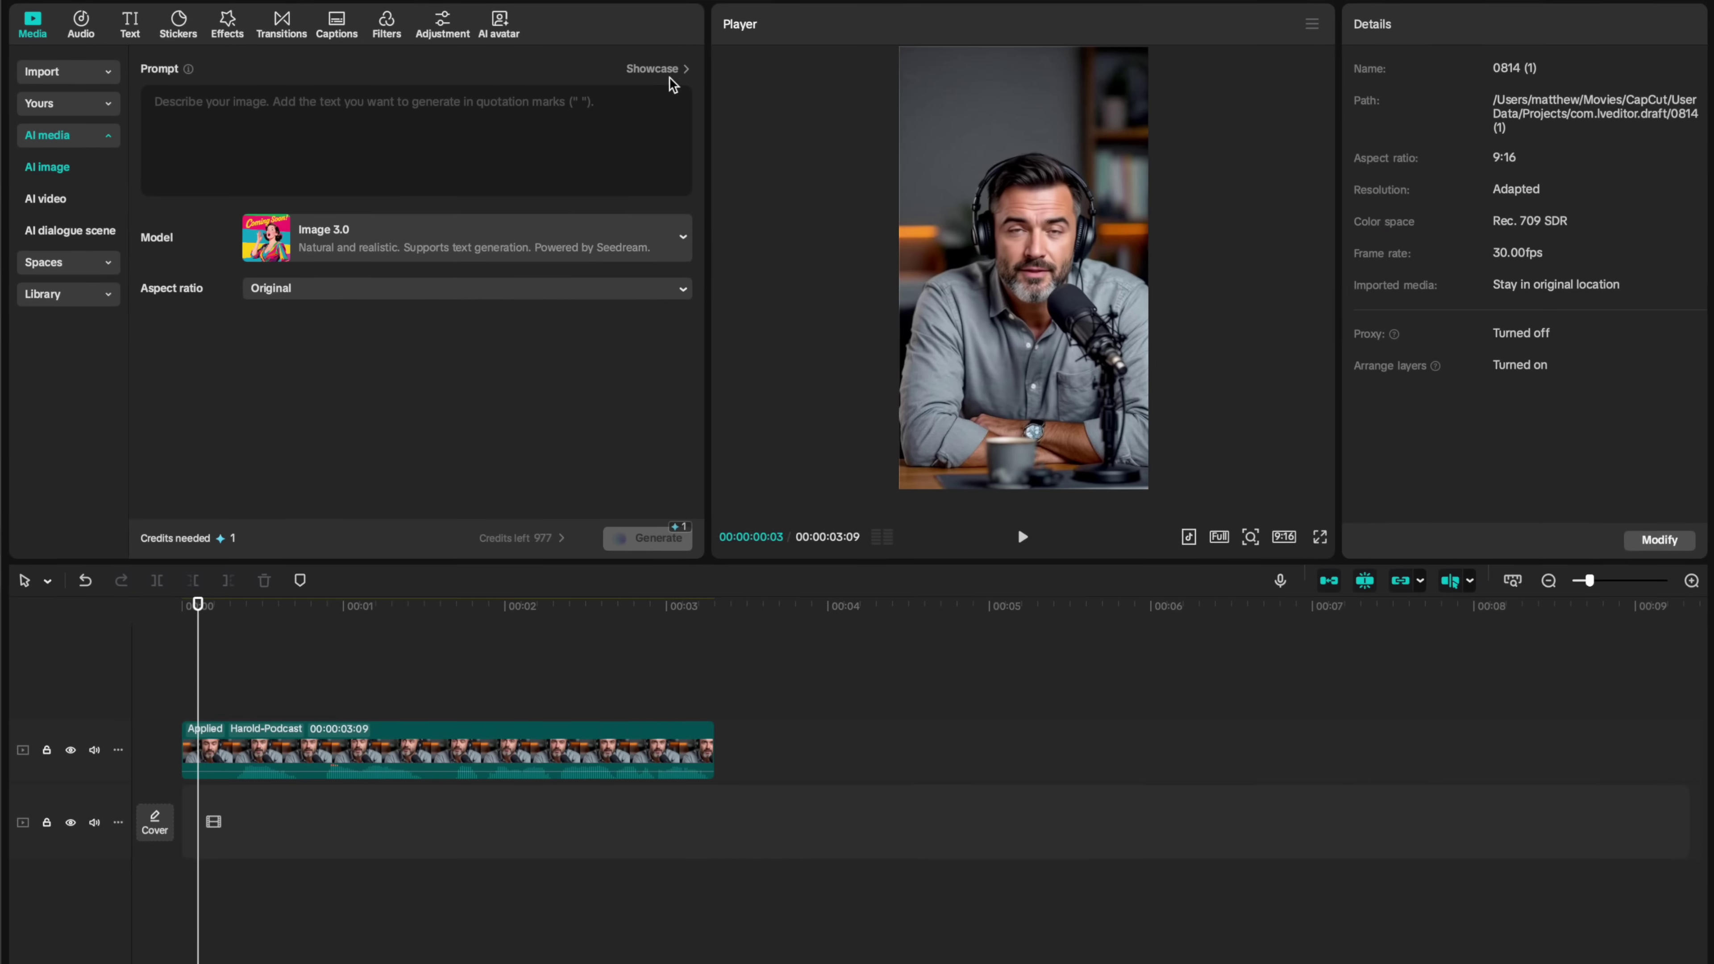
Browse the Showcase of example AI image prompts, then close it
left_click(1151, 113)
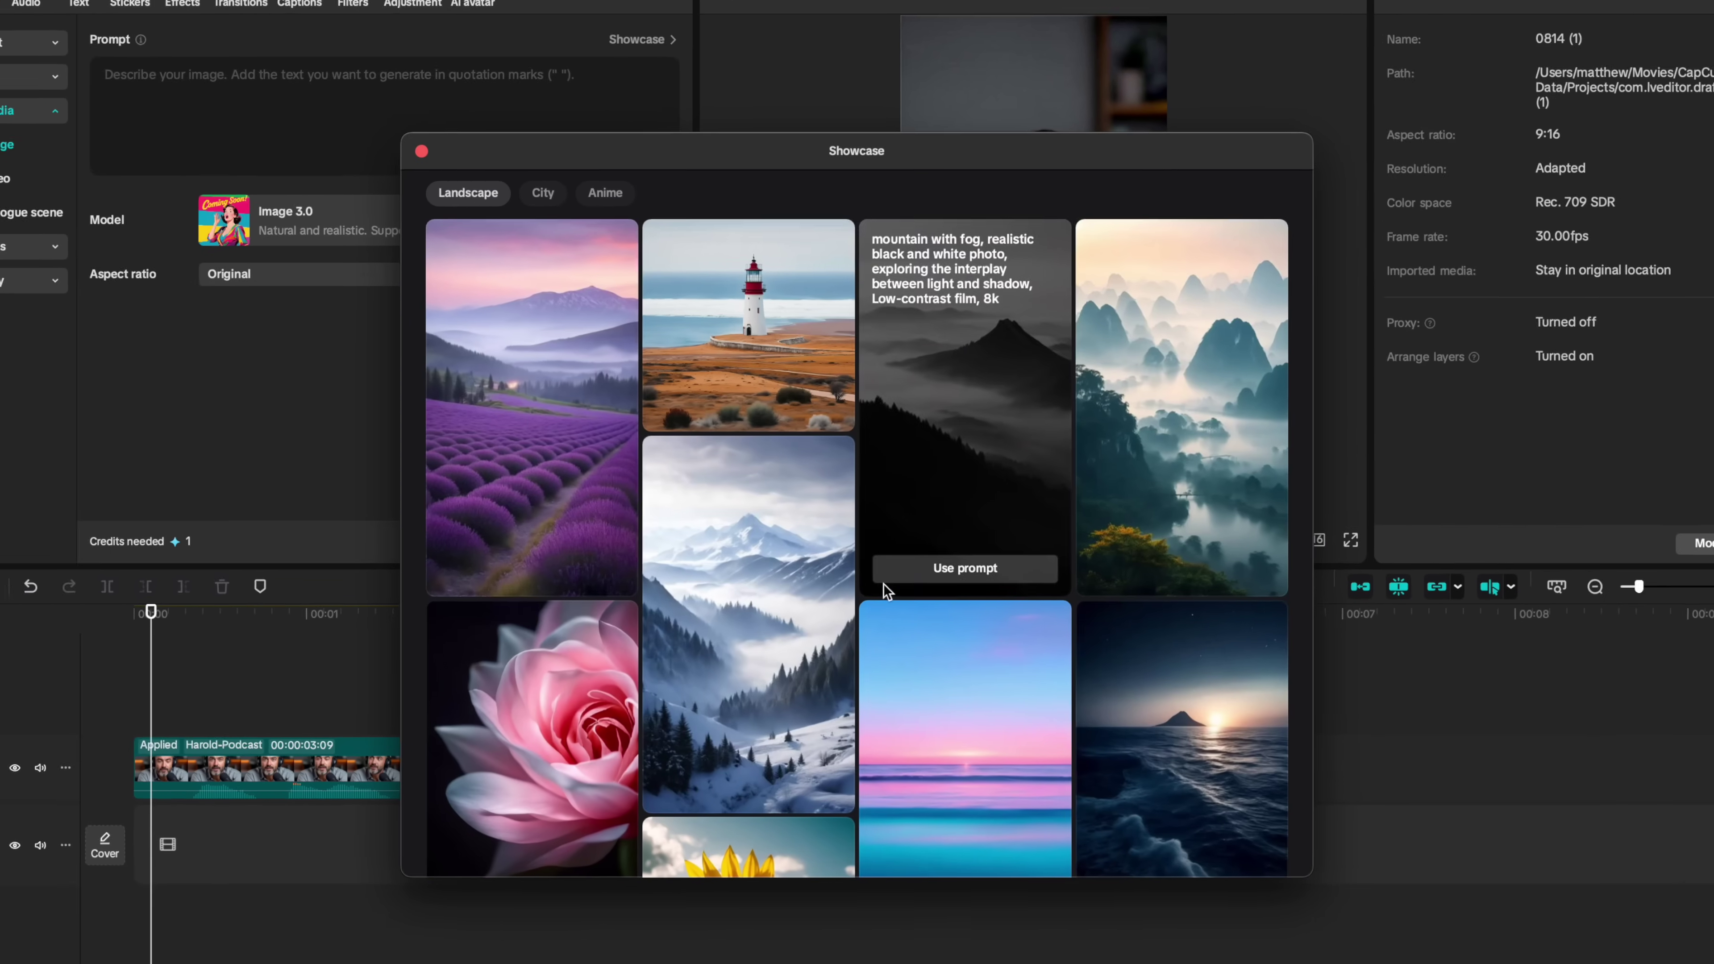
scroll(885, 583, "down", 3)
scroll(896, 625, "down", 5)
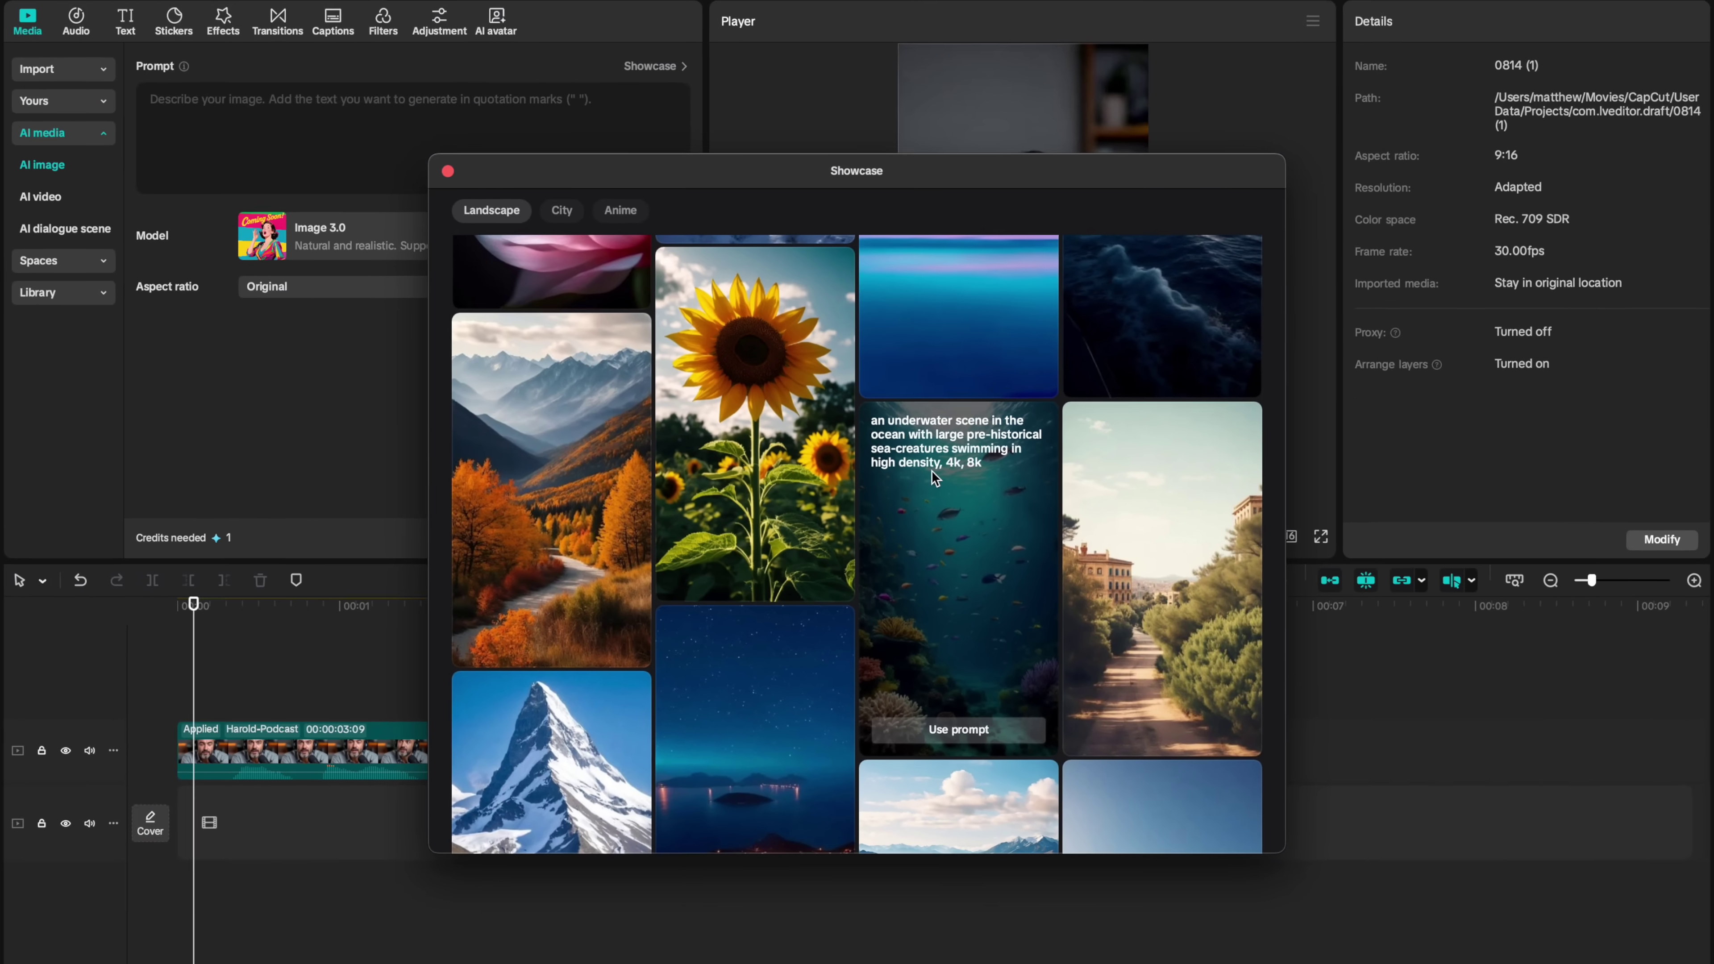
left_click(265, 32)
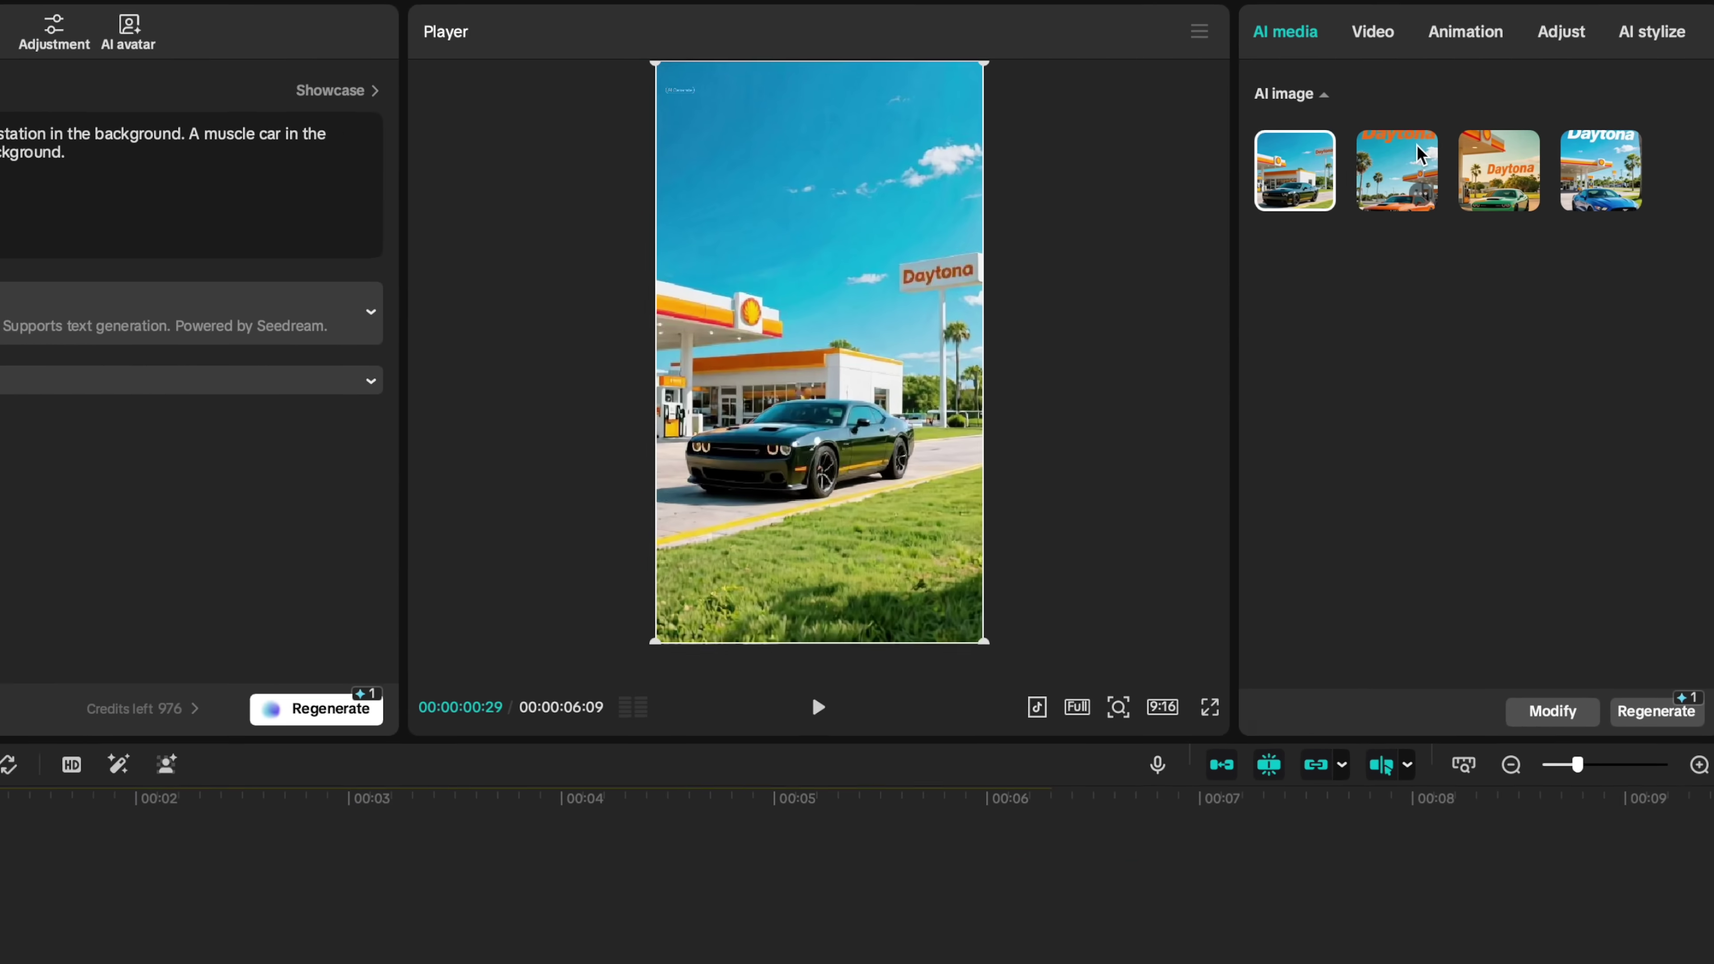
Compare the orange, green, blue and black car variations and use the blue-car Daytona image
left_click(1420, 156)
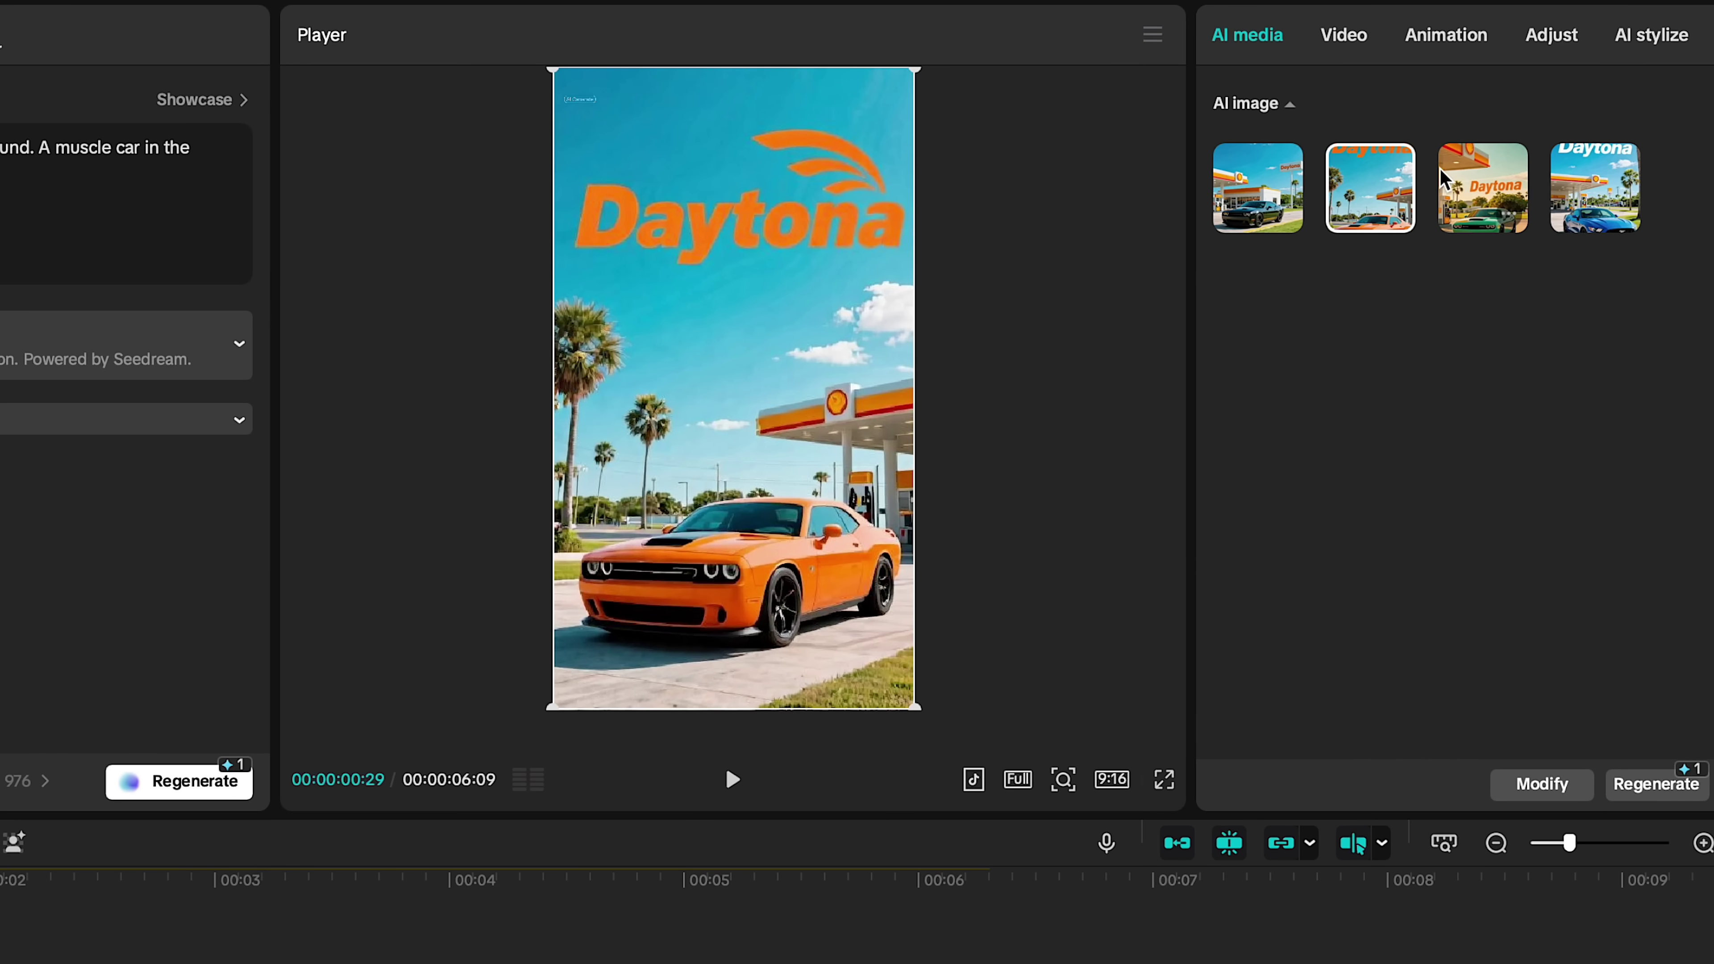
left_click(1533, 167)
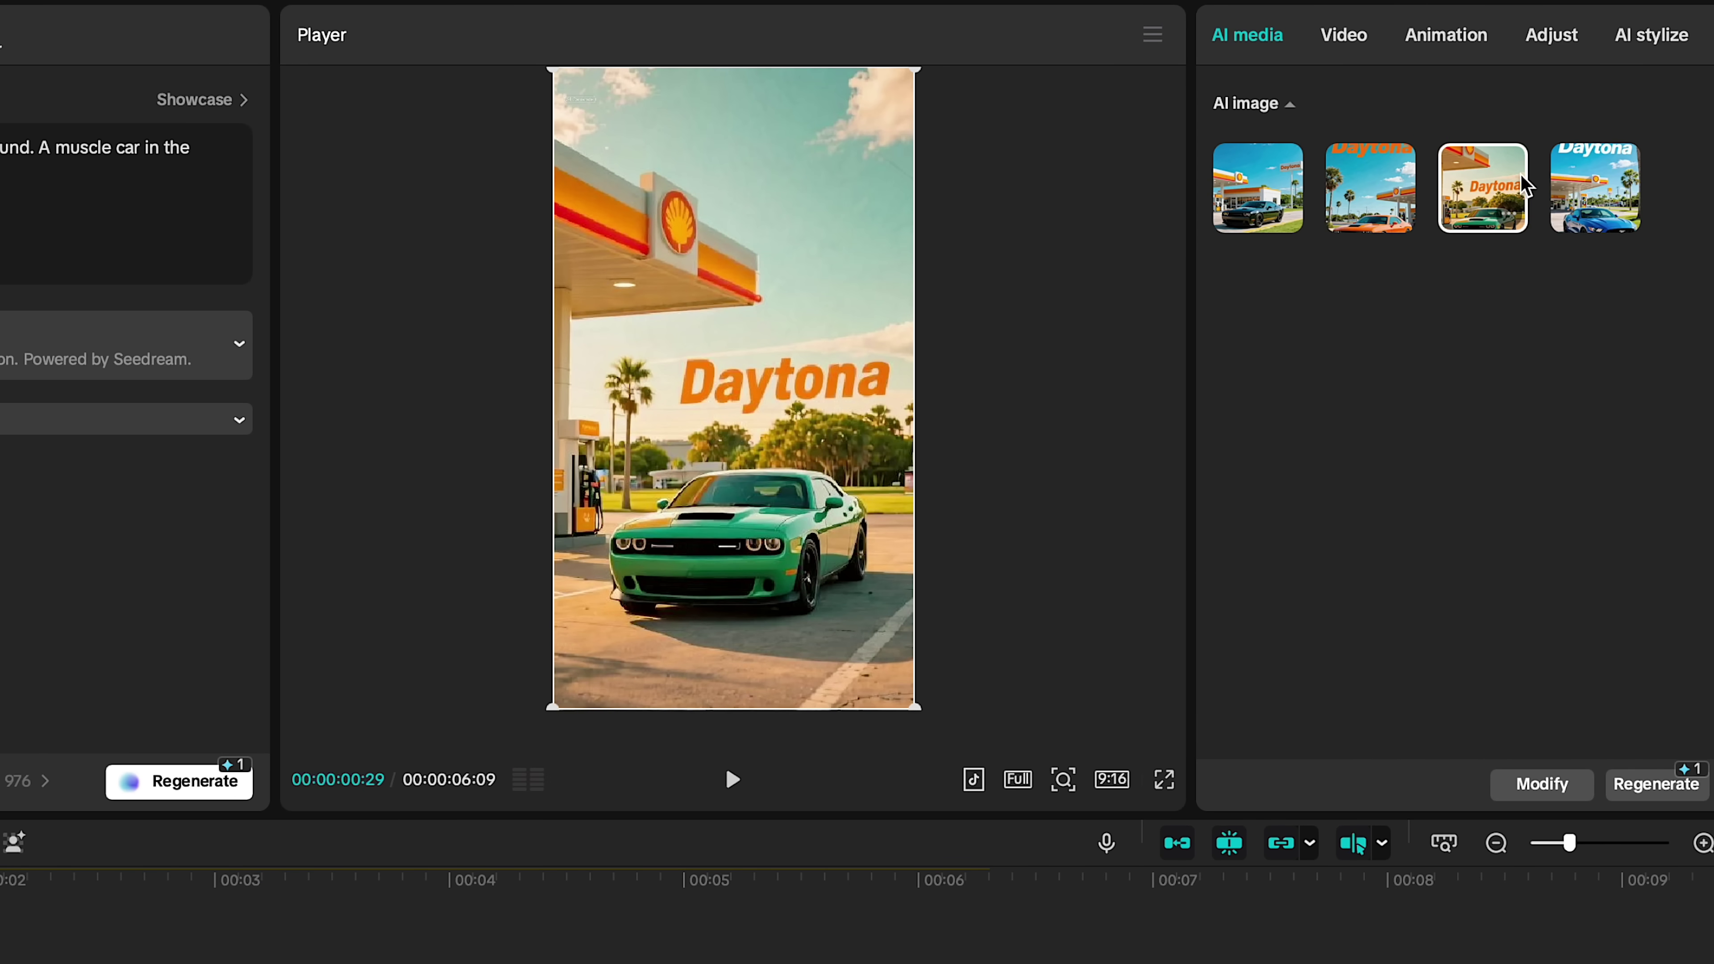
left_click(1593, 190)
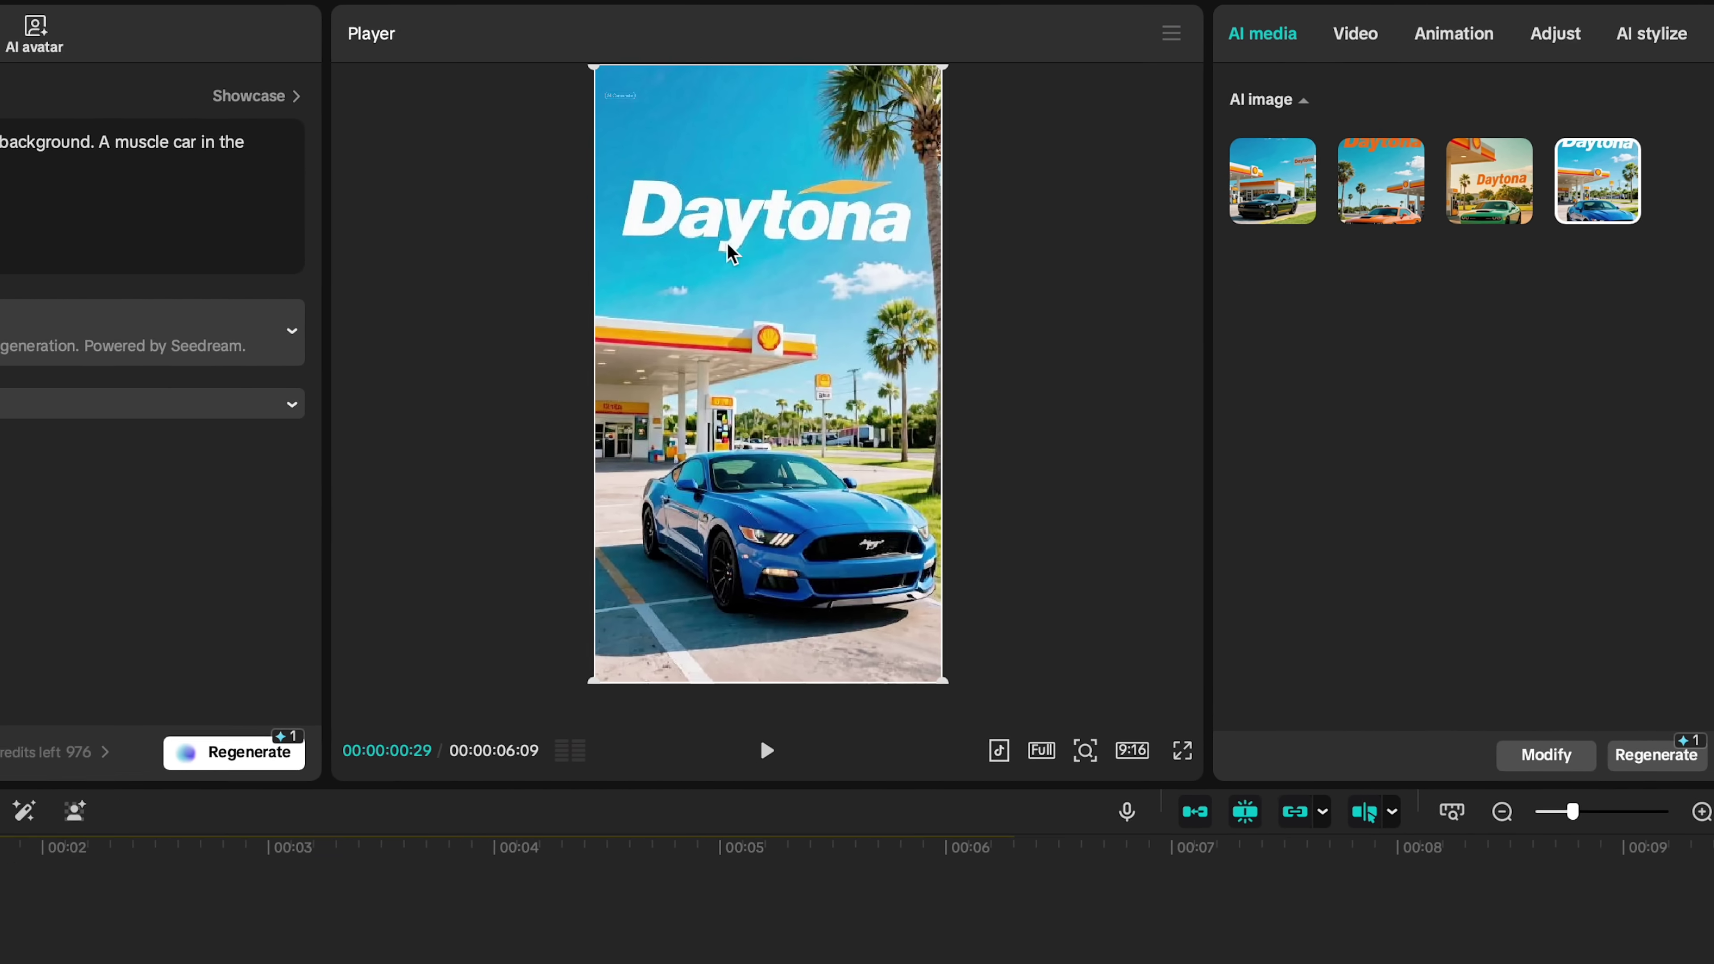
left_click(1289, 193)
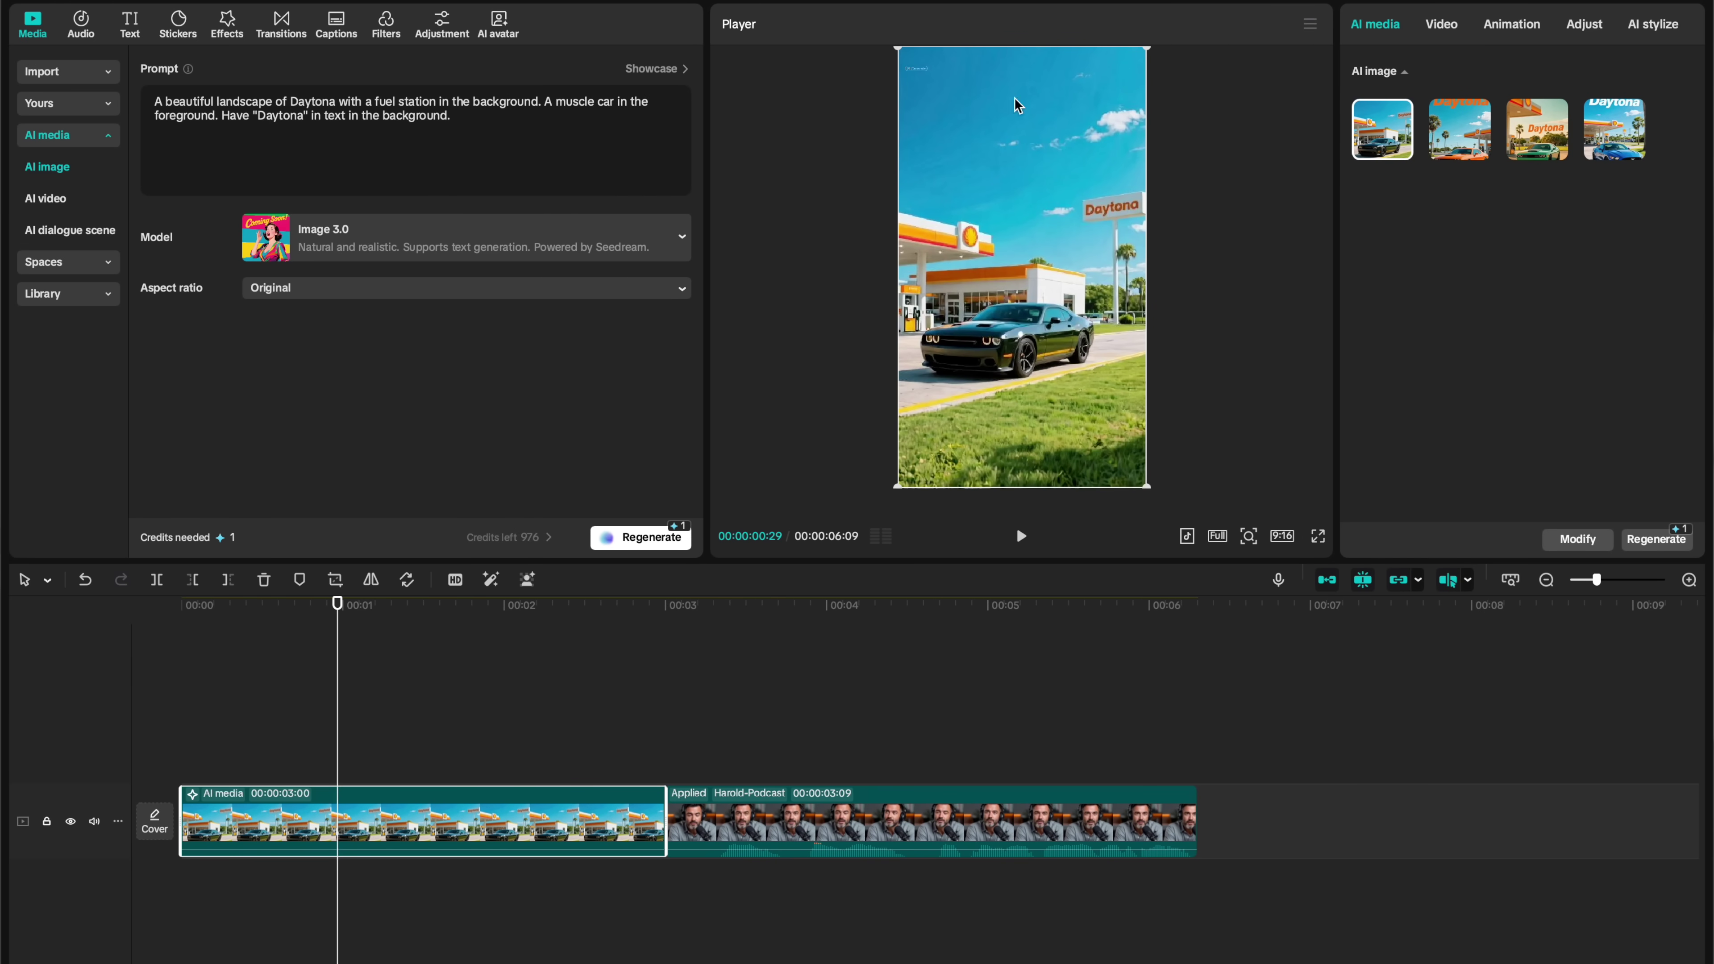
left_click(1515, 145)
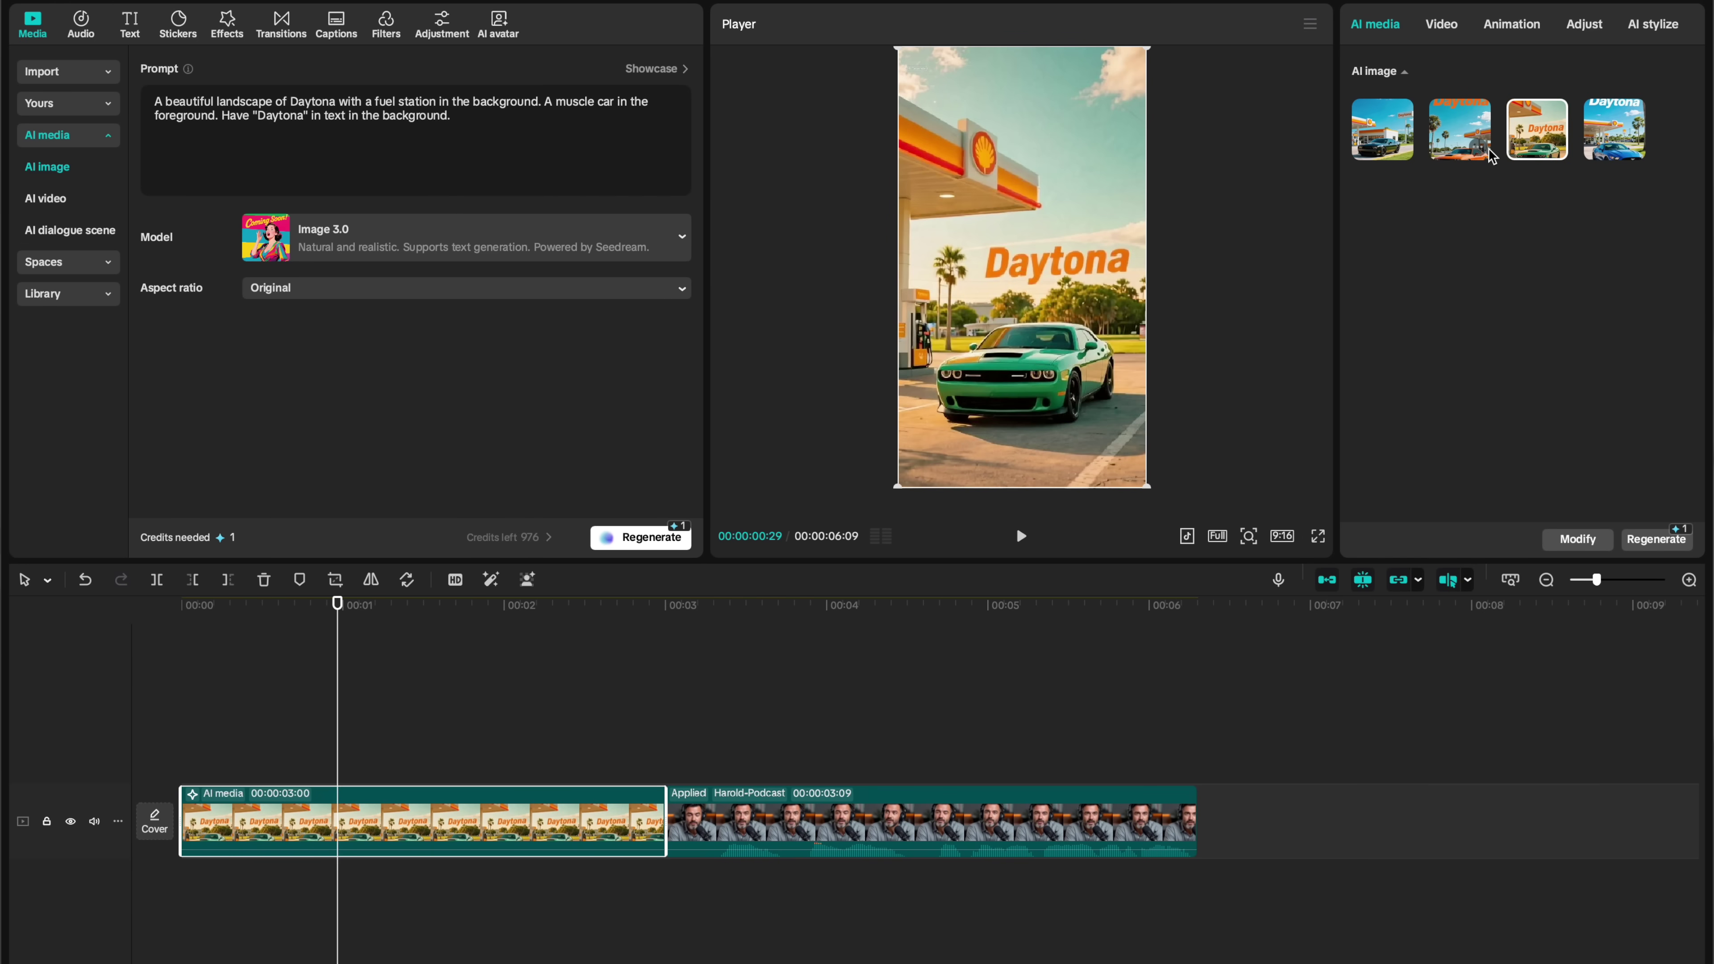
left_click(1607, 119)
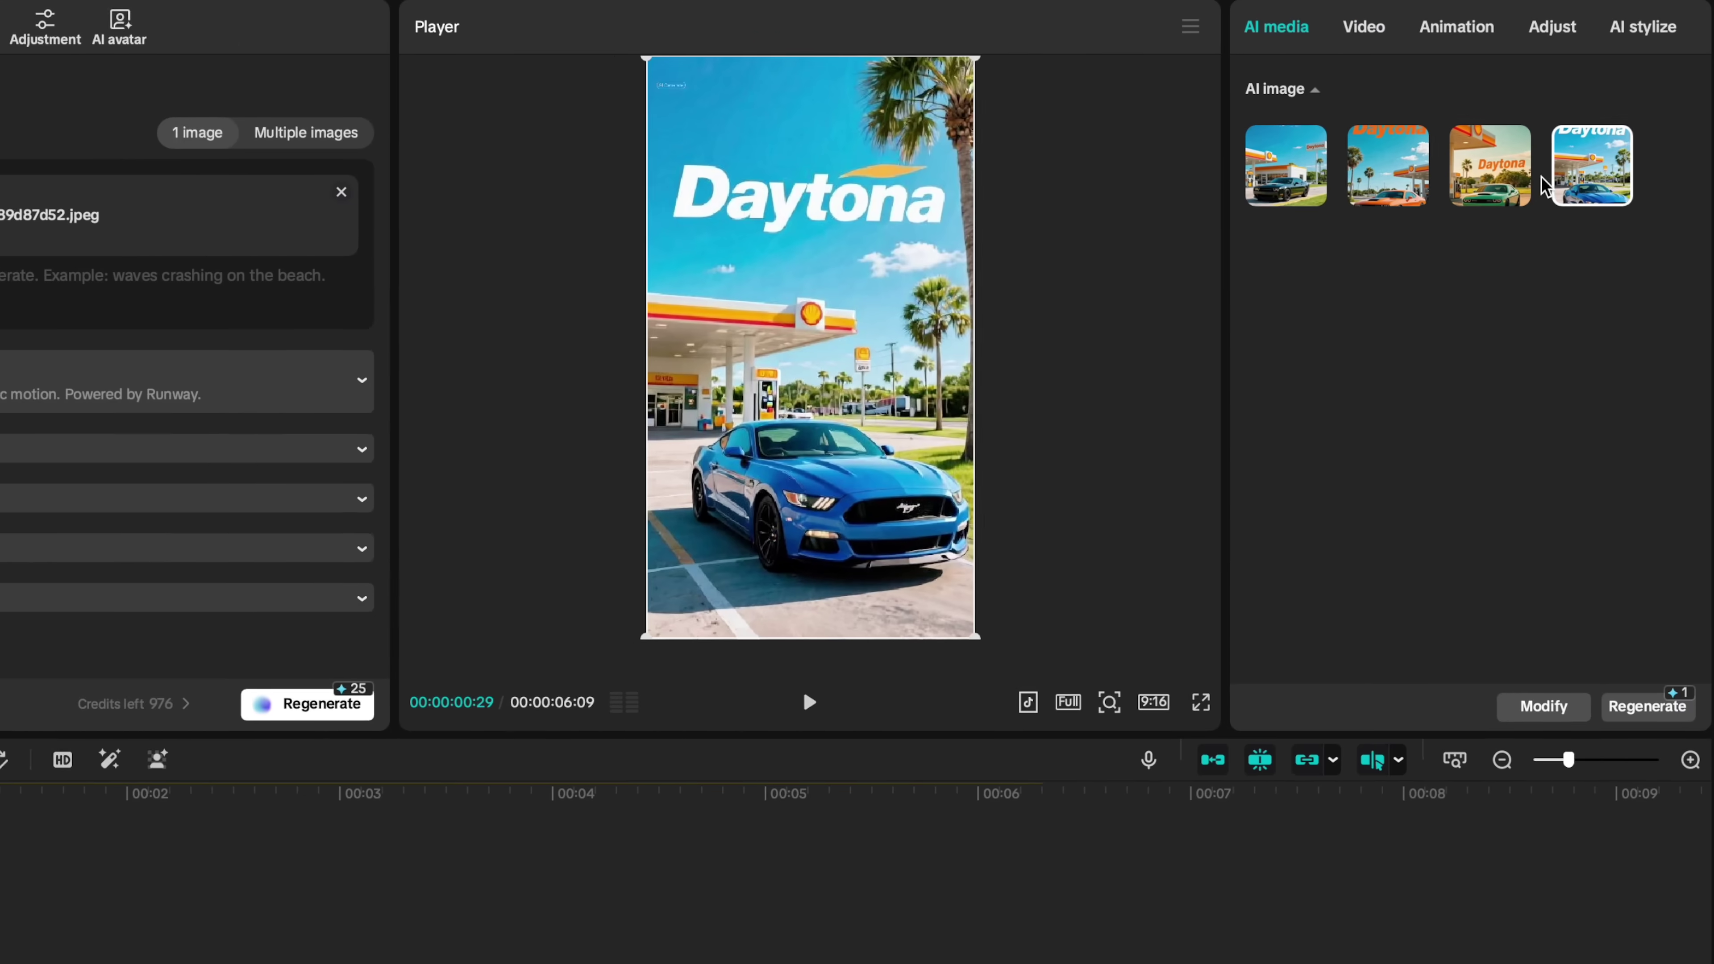
Send the blue-car image to Image to video with Video 3.0 Frames, loading IMG_4166.HEIC as source
right_click(1569, 172)
left_click(1630, 227)
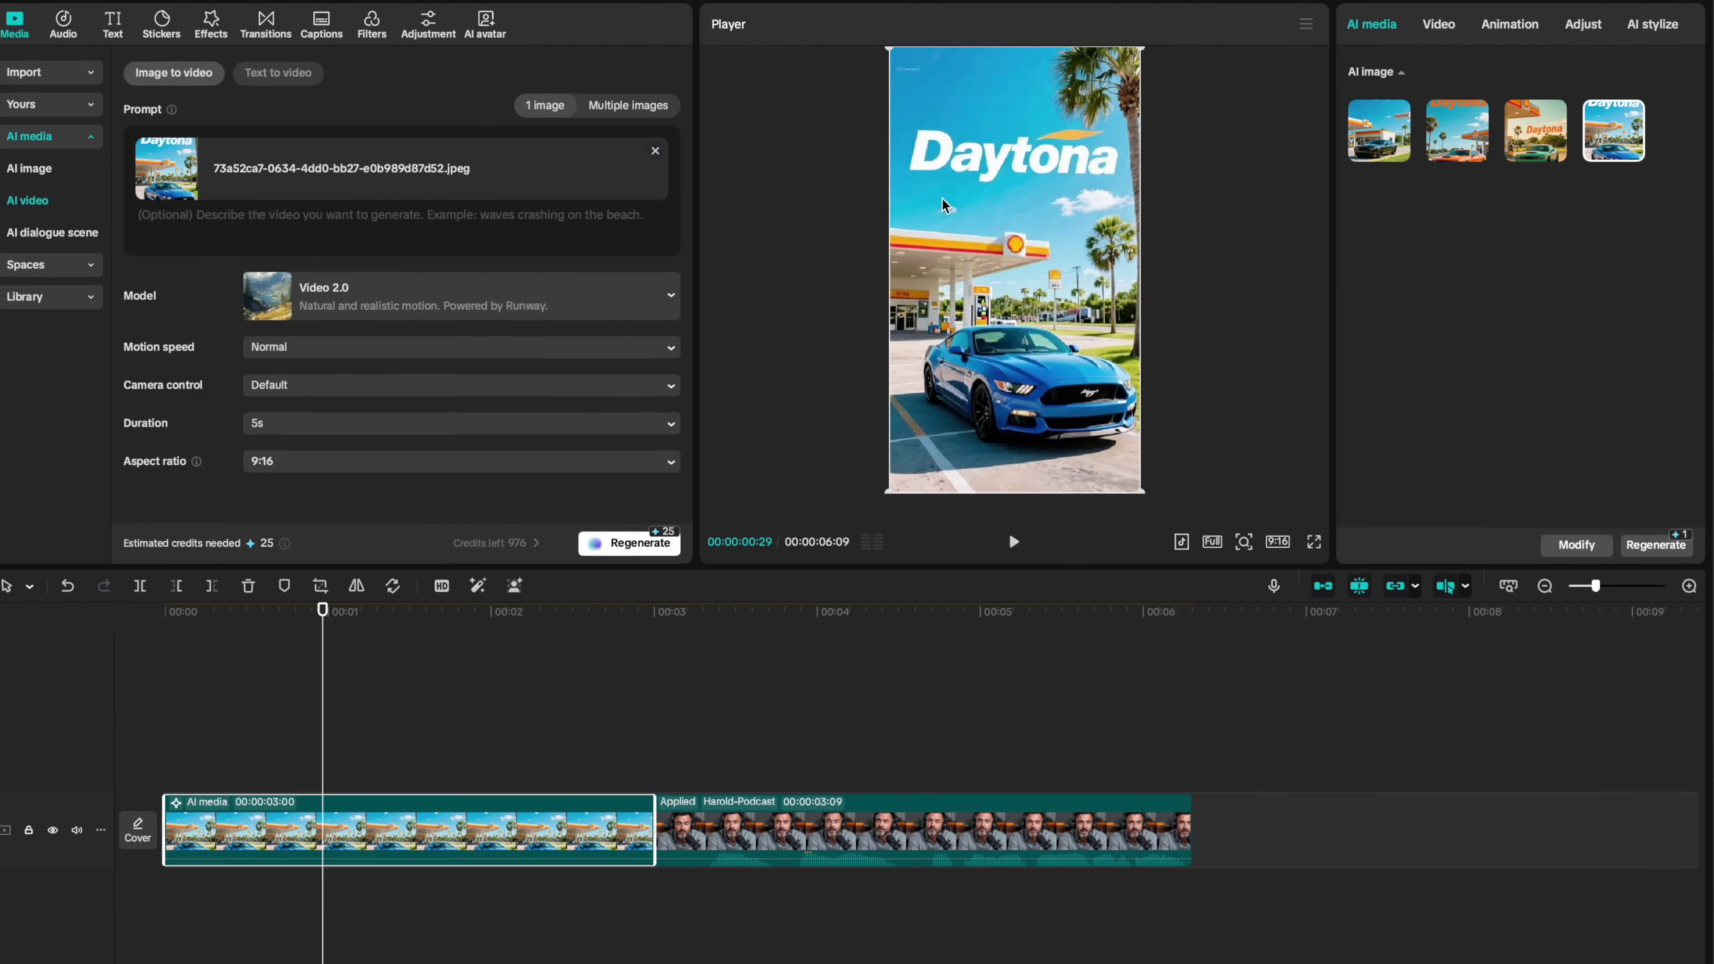
left_click(473, 297)
left_click(482, 329)
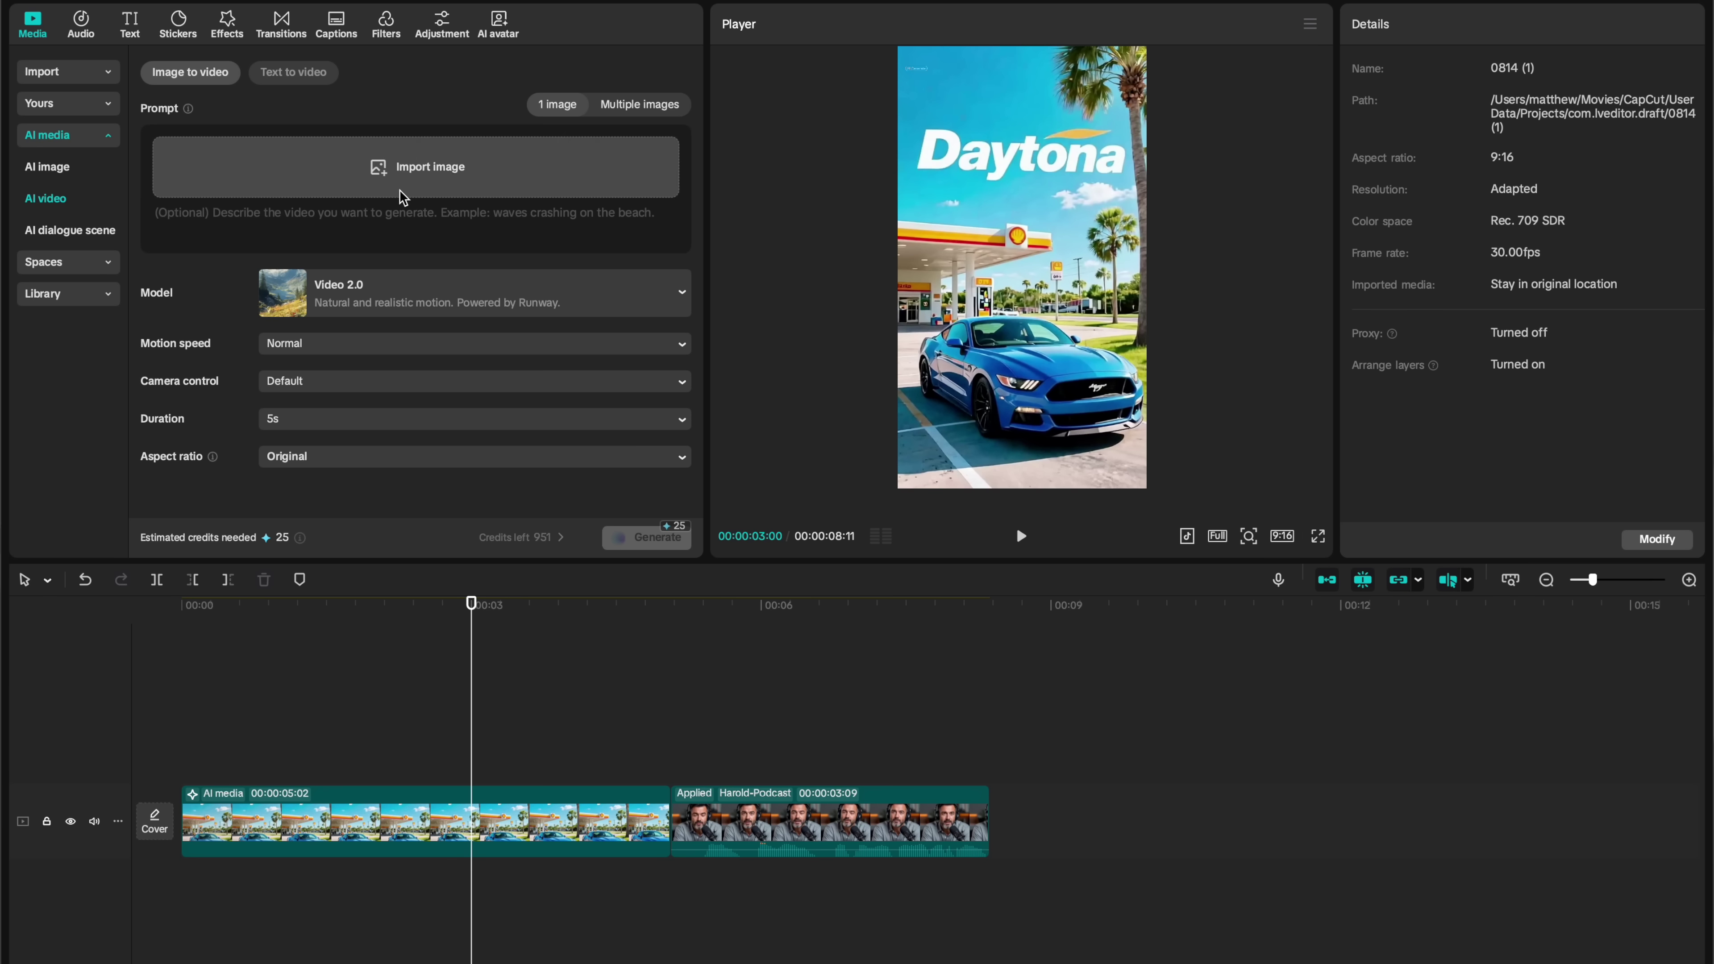
left_click(399, 189)
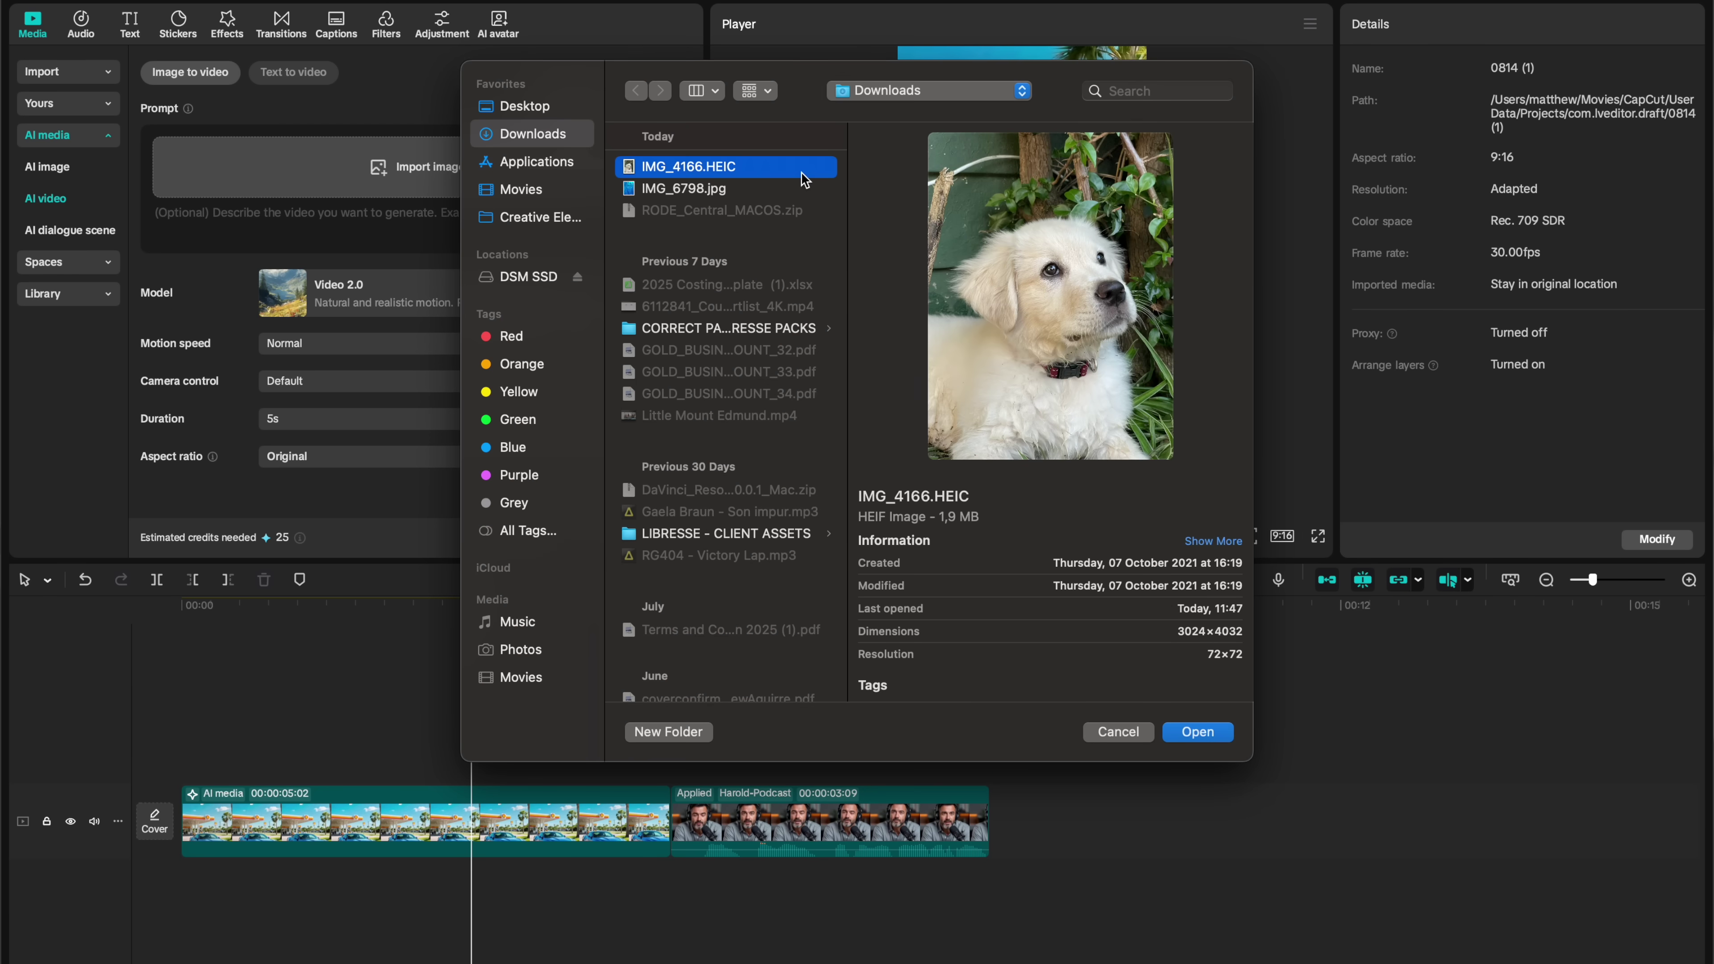
double_click(801, 173)
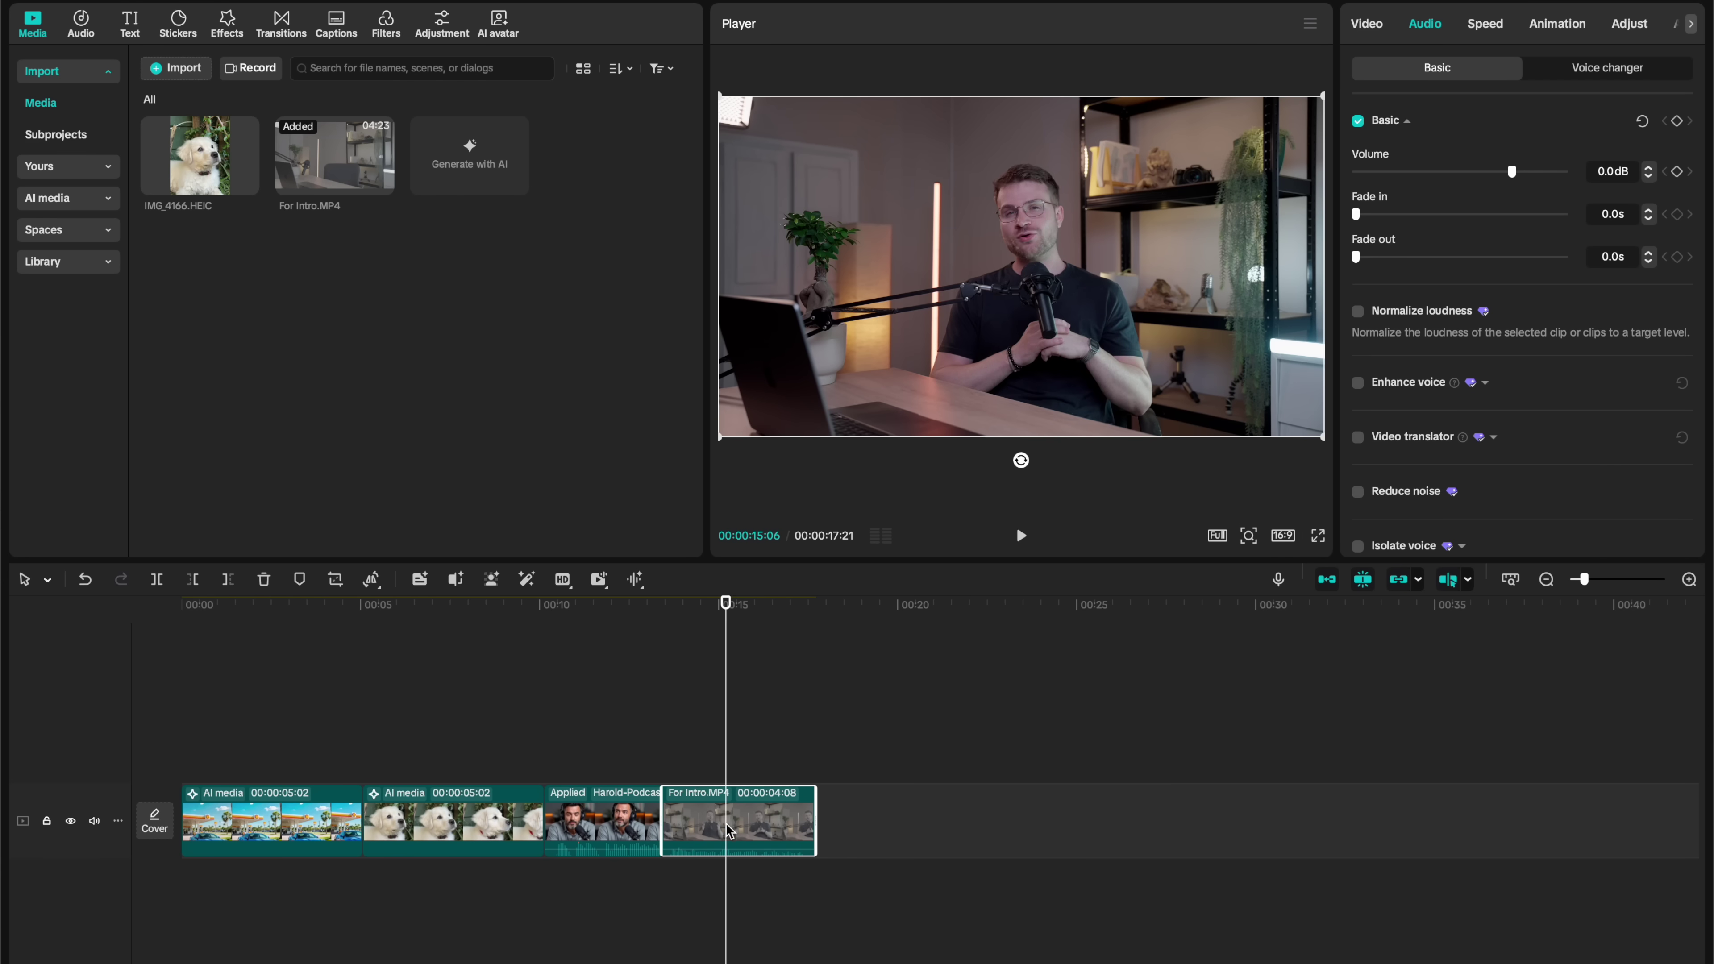
Turn on video translation for the intro clip with Dutch as the target language
scroll(1462, 426, "down", 3)
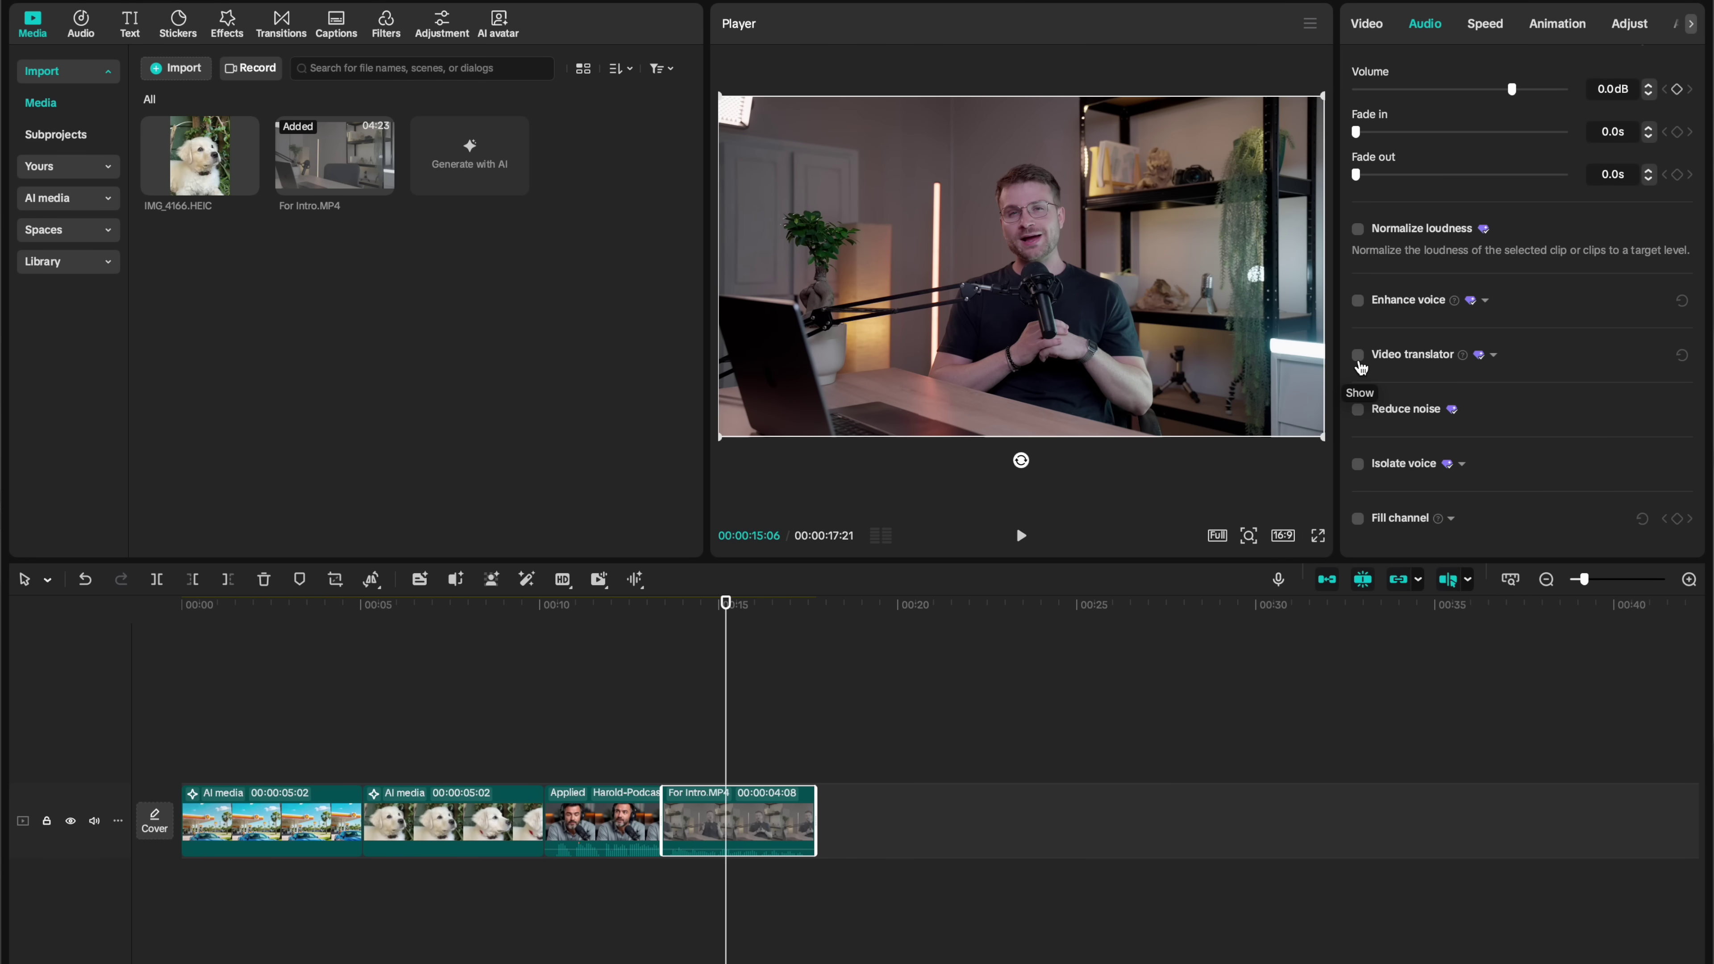
left_click(1358, 353)
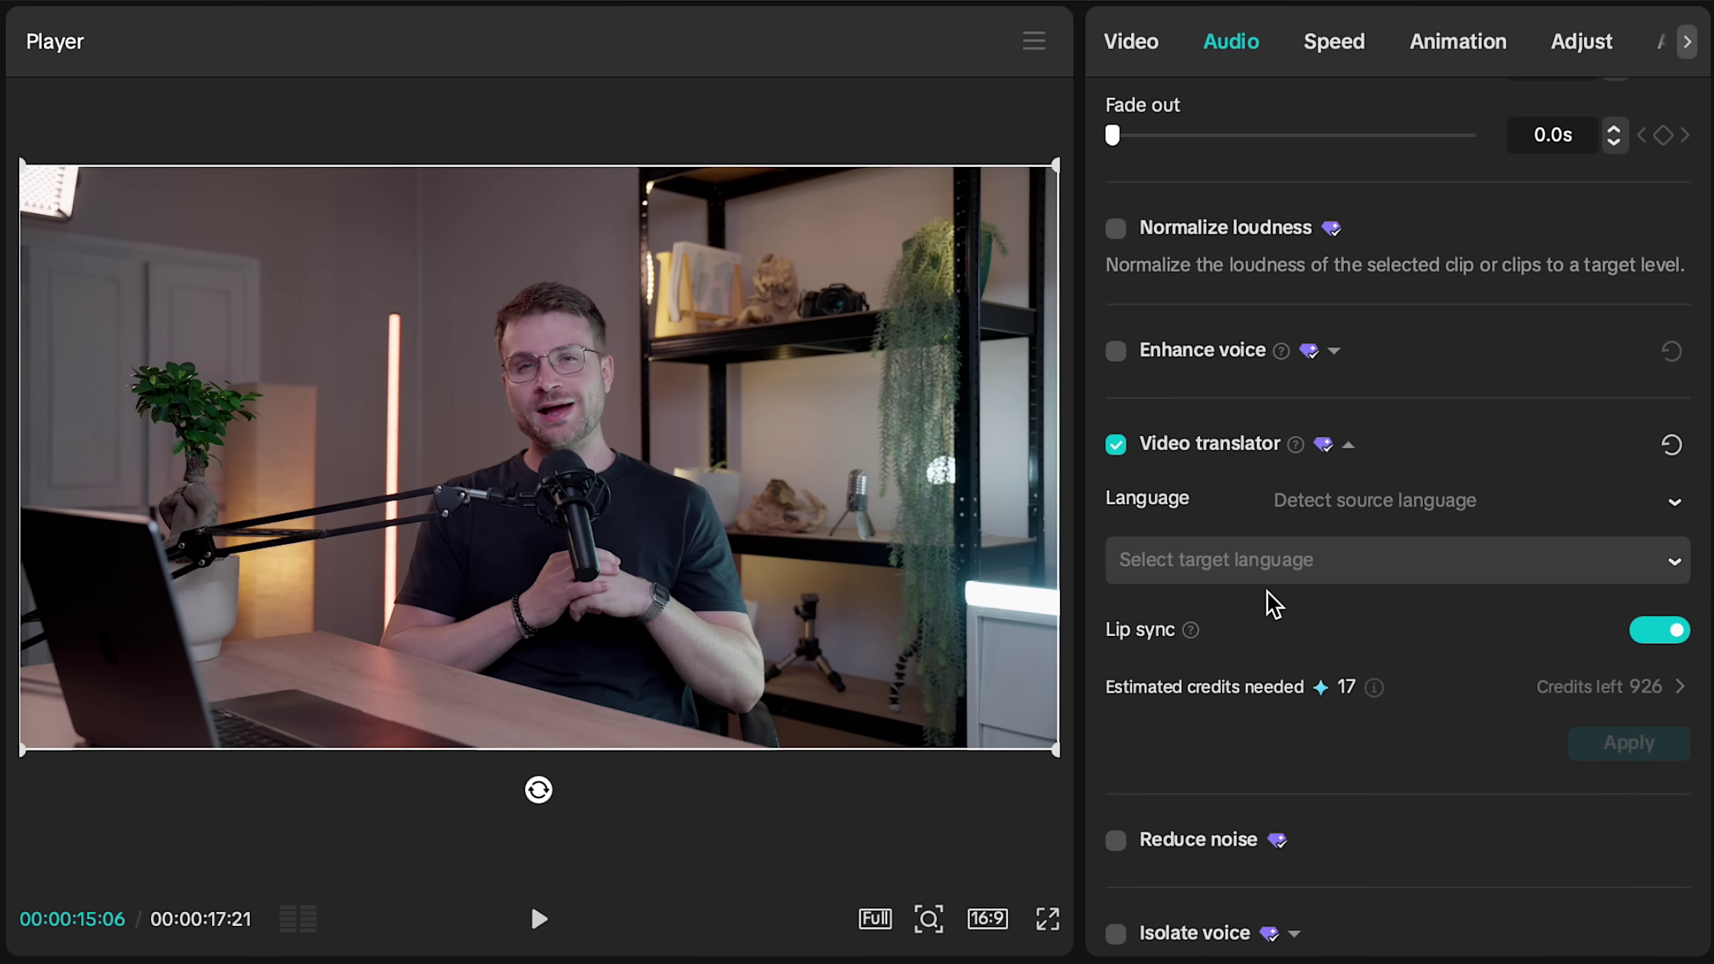
left_click(1273, 567)
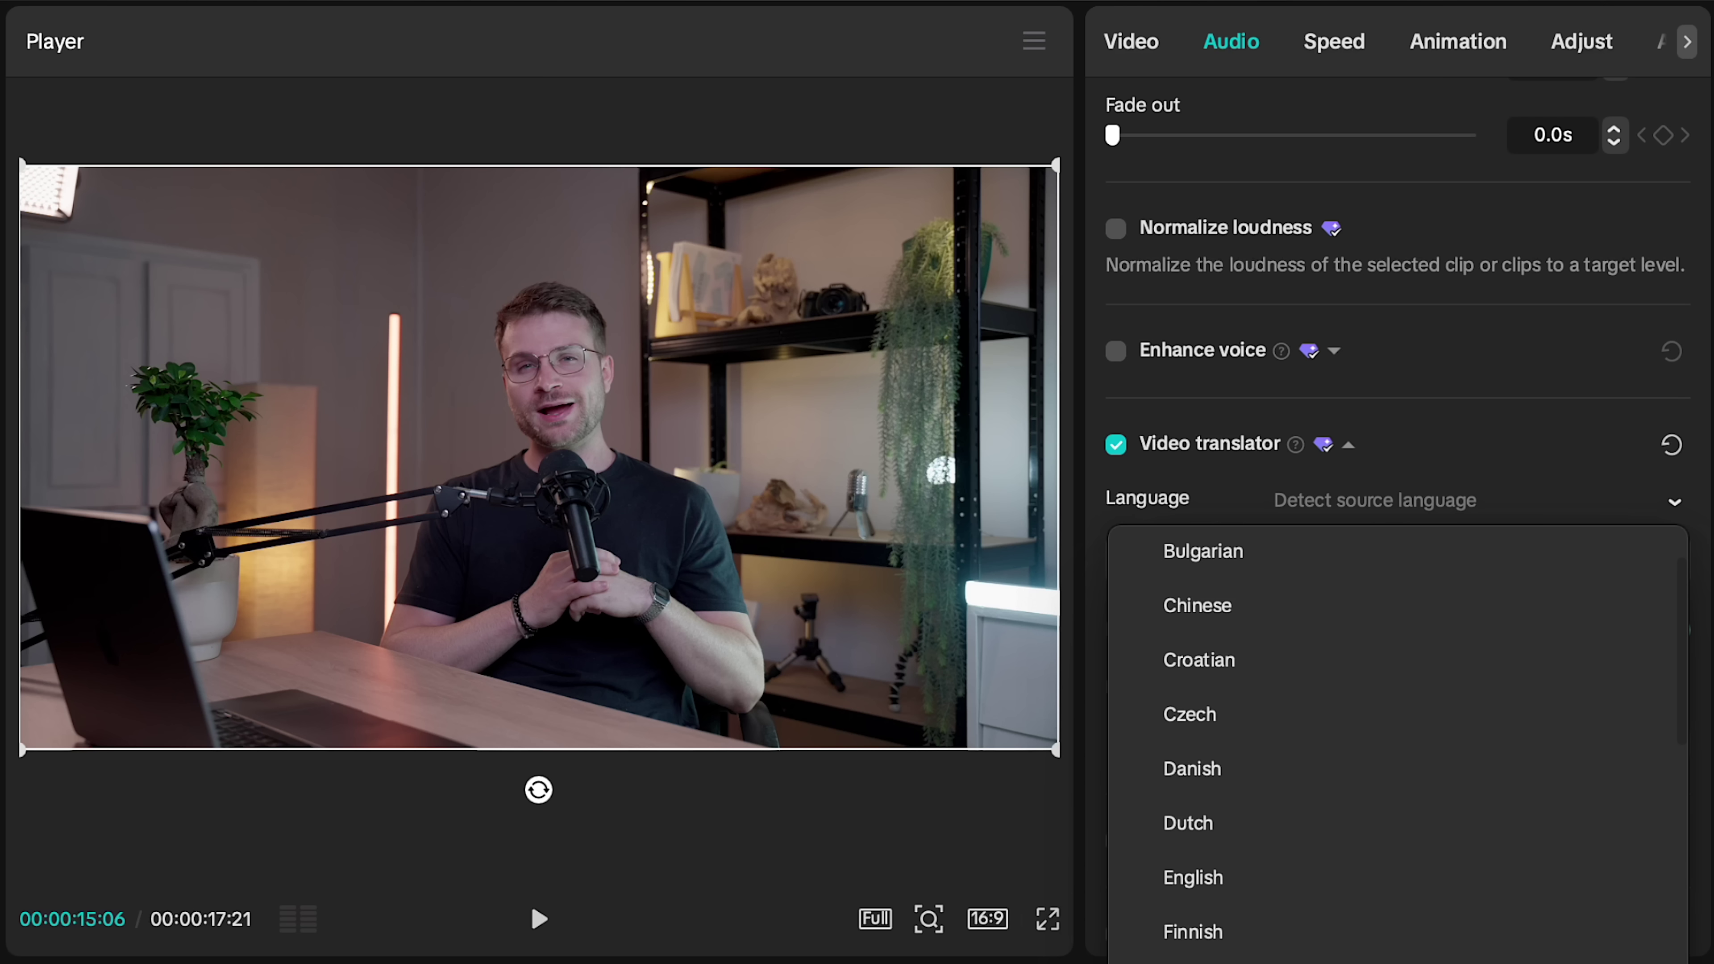
left_click(1225, 825)
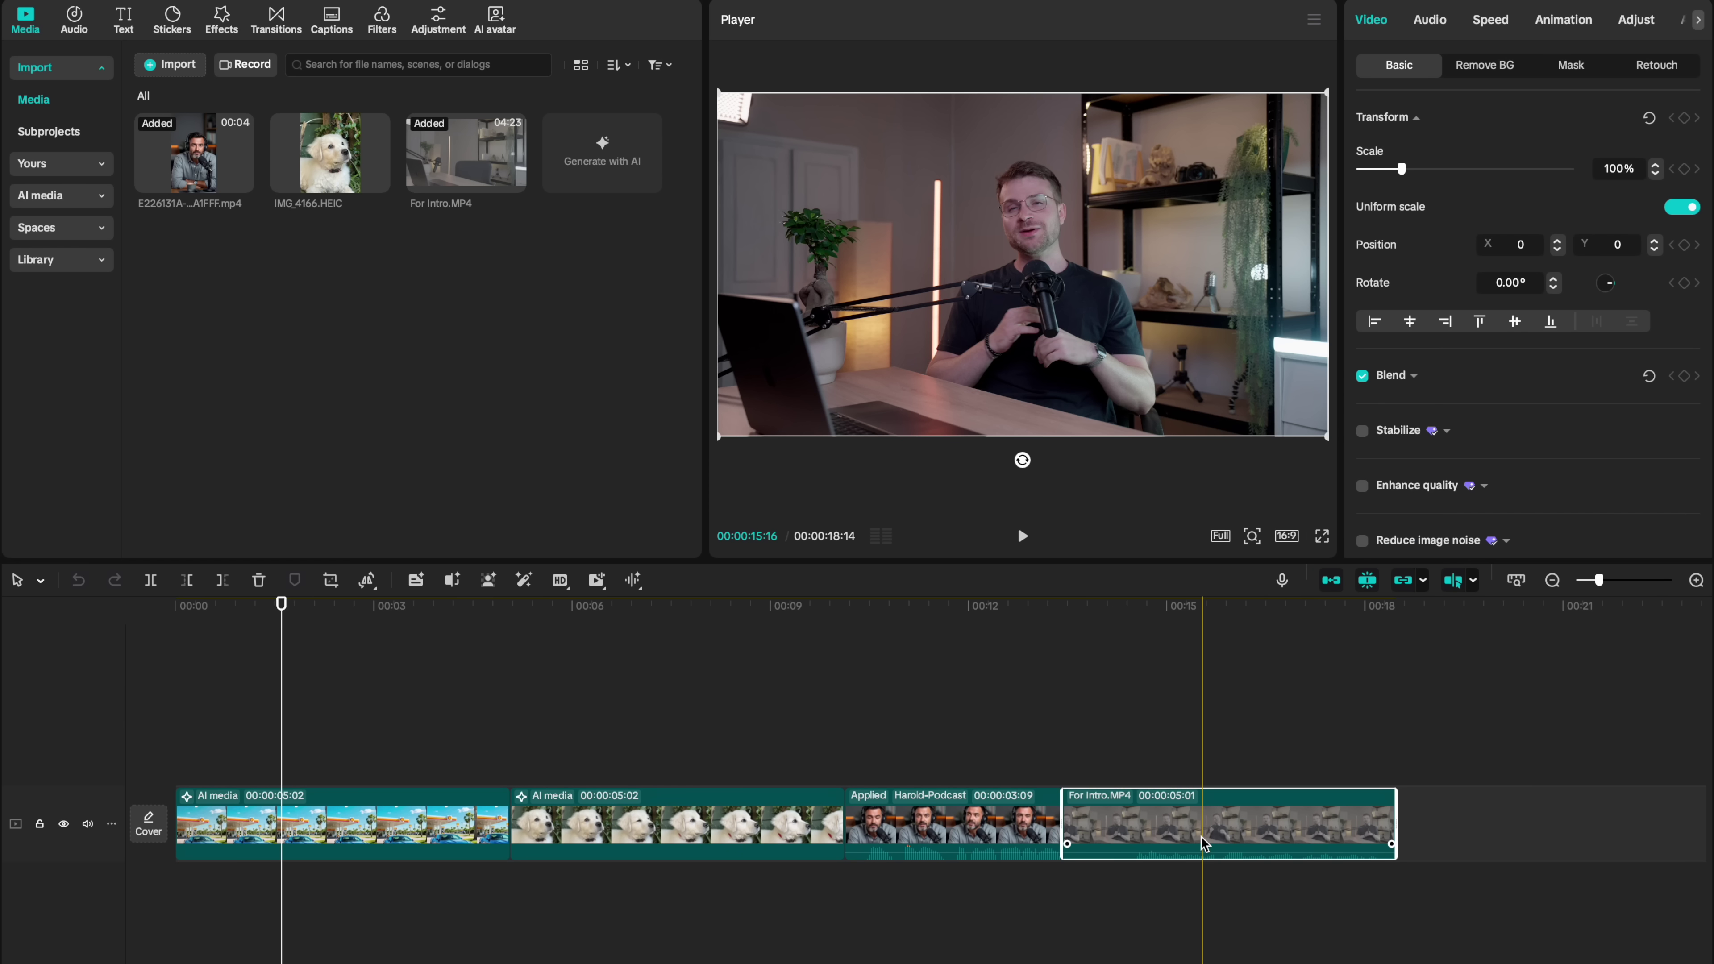
Generate auto captions with Spanish (Latam) chosen as the bilingual caption language
left_click(195, 34)
left_click(86, 290)
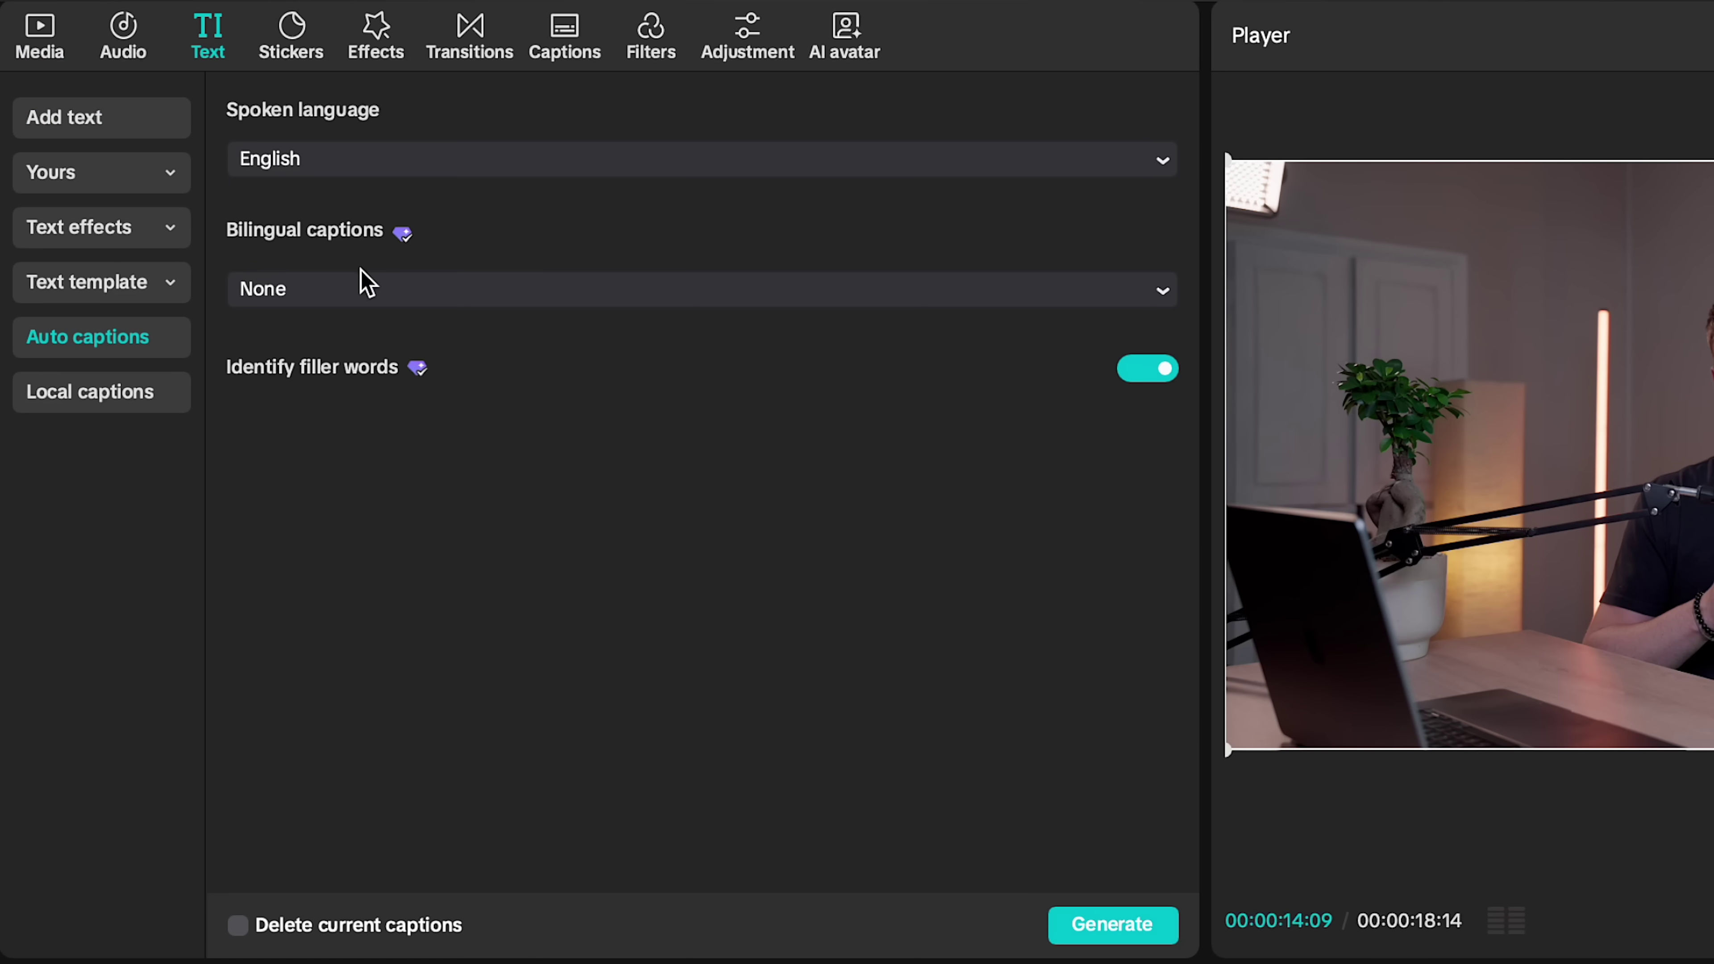
left_click(345, 307)
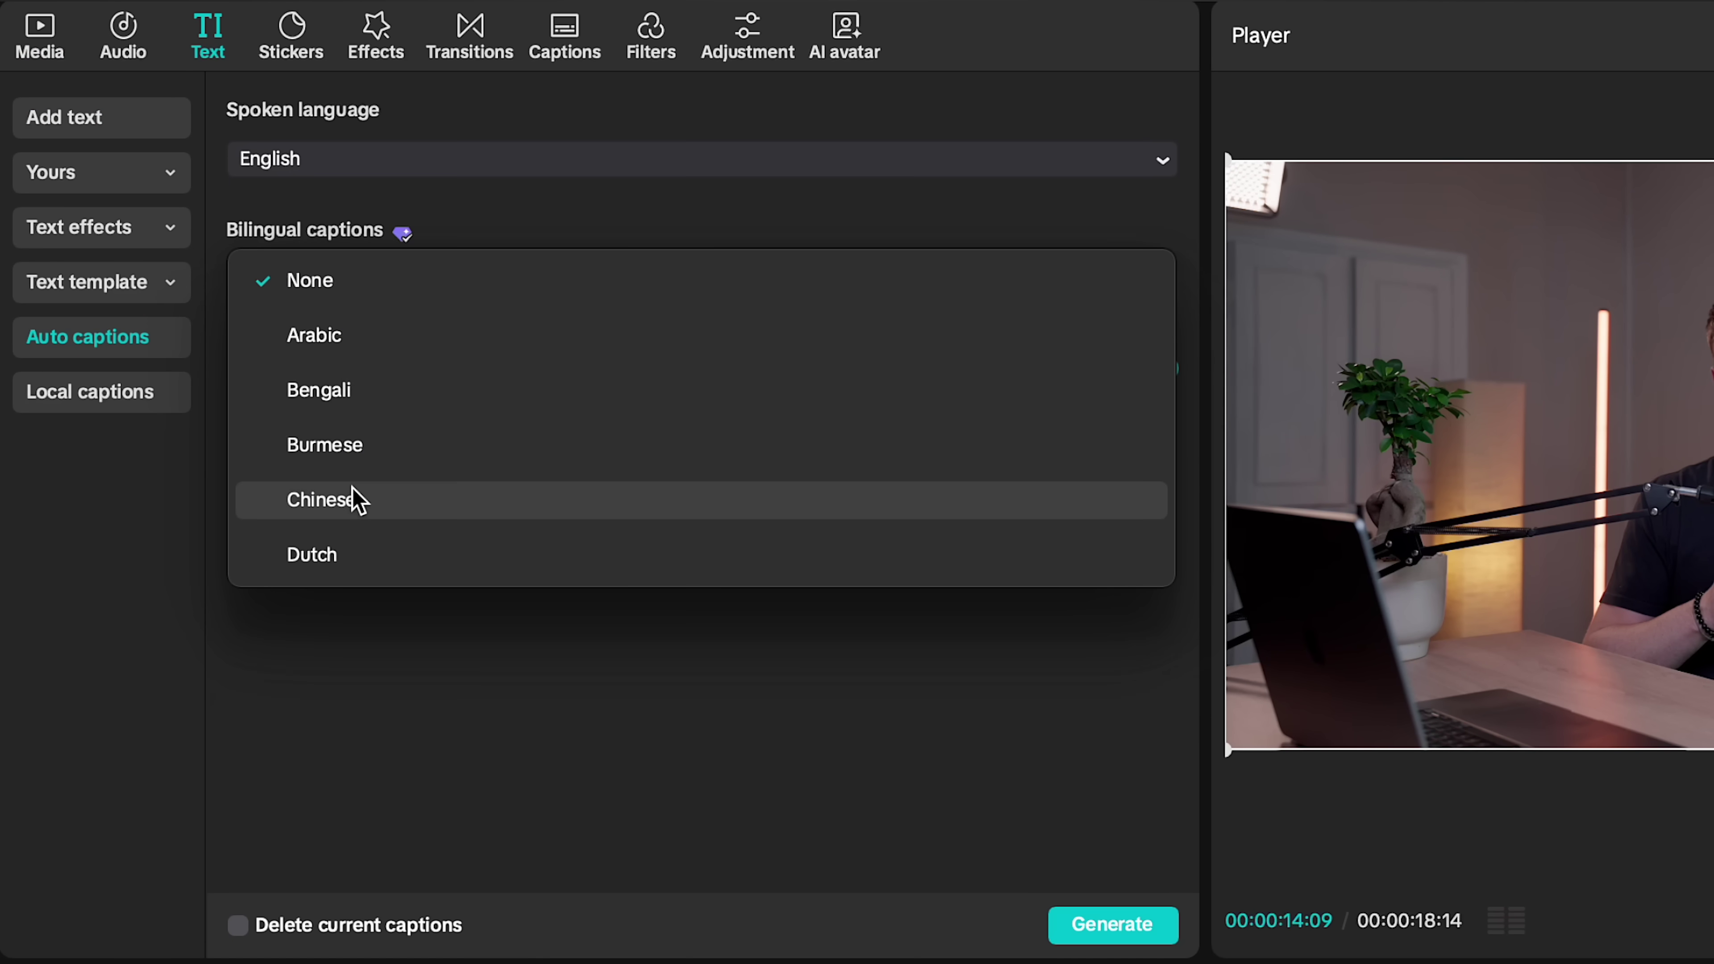
scroll(355, 497, "down", 4)
scroll(356, 498, "up", 1)
scroll(356, 498, "down", 10)
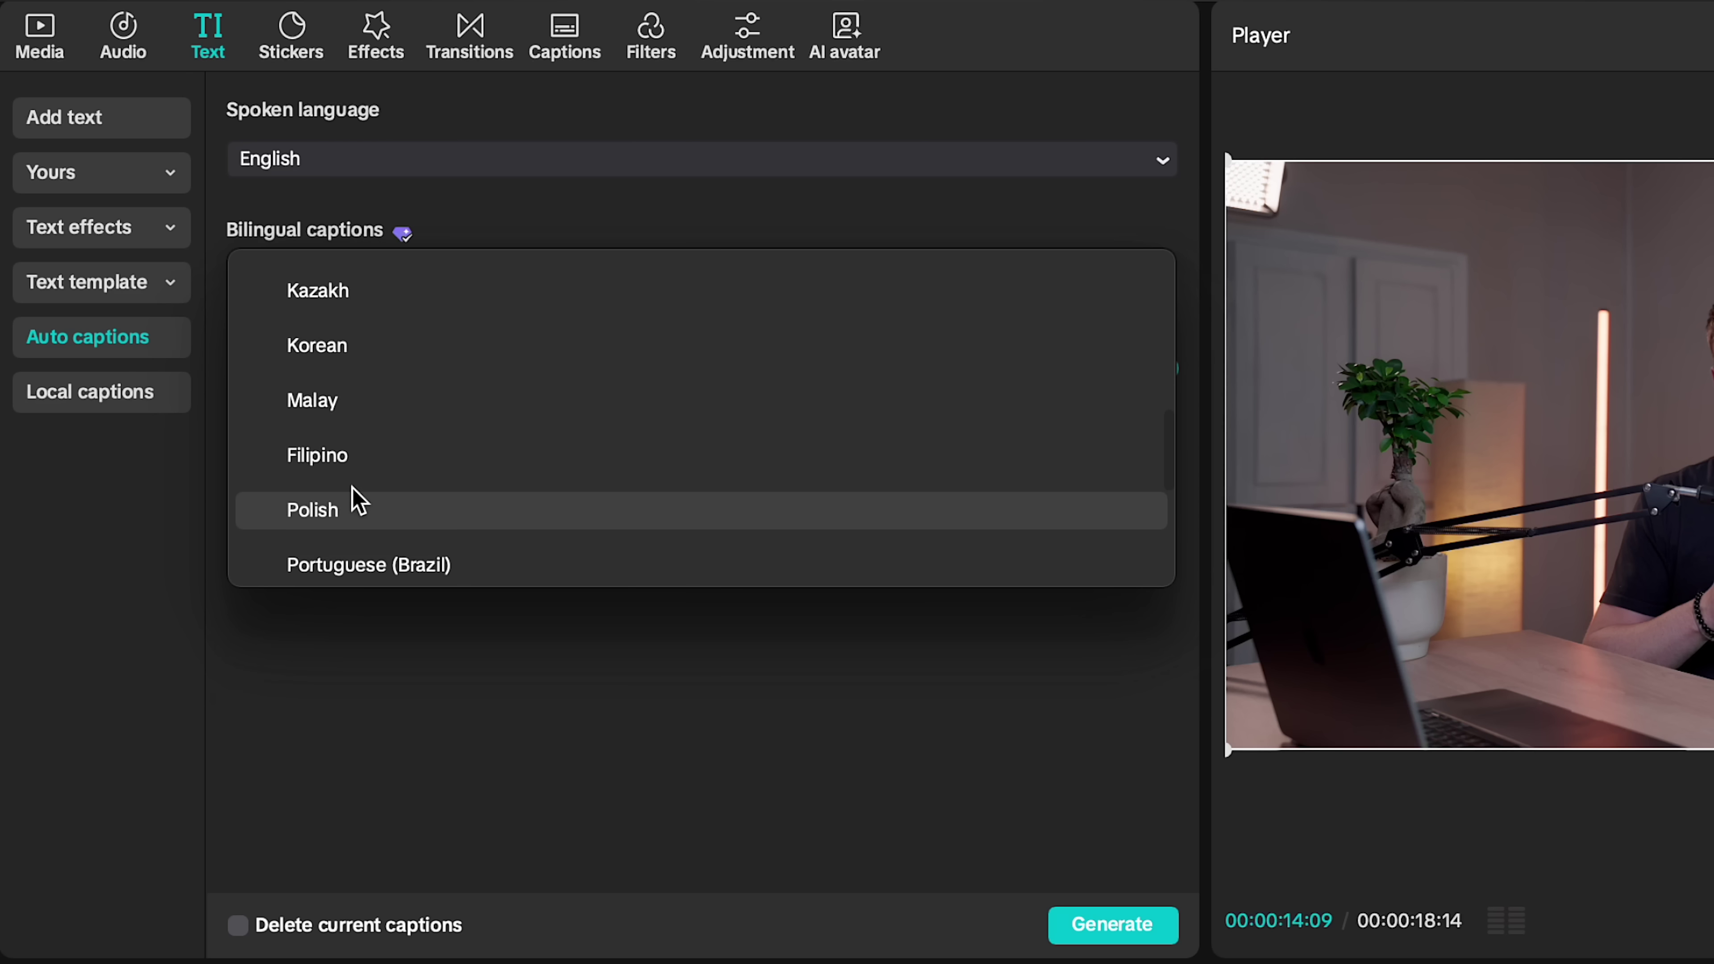
left_click(395, 408)
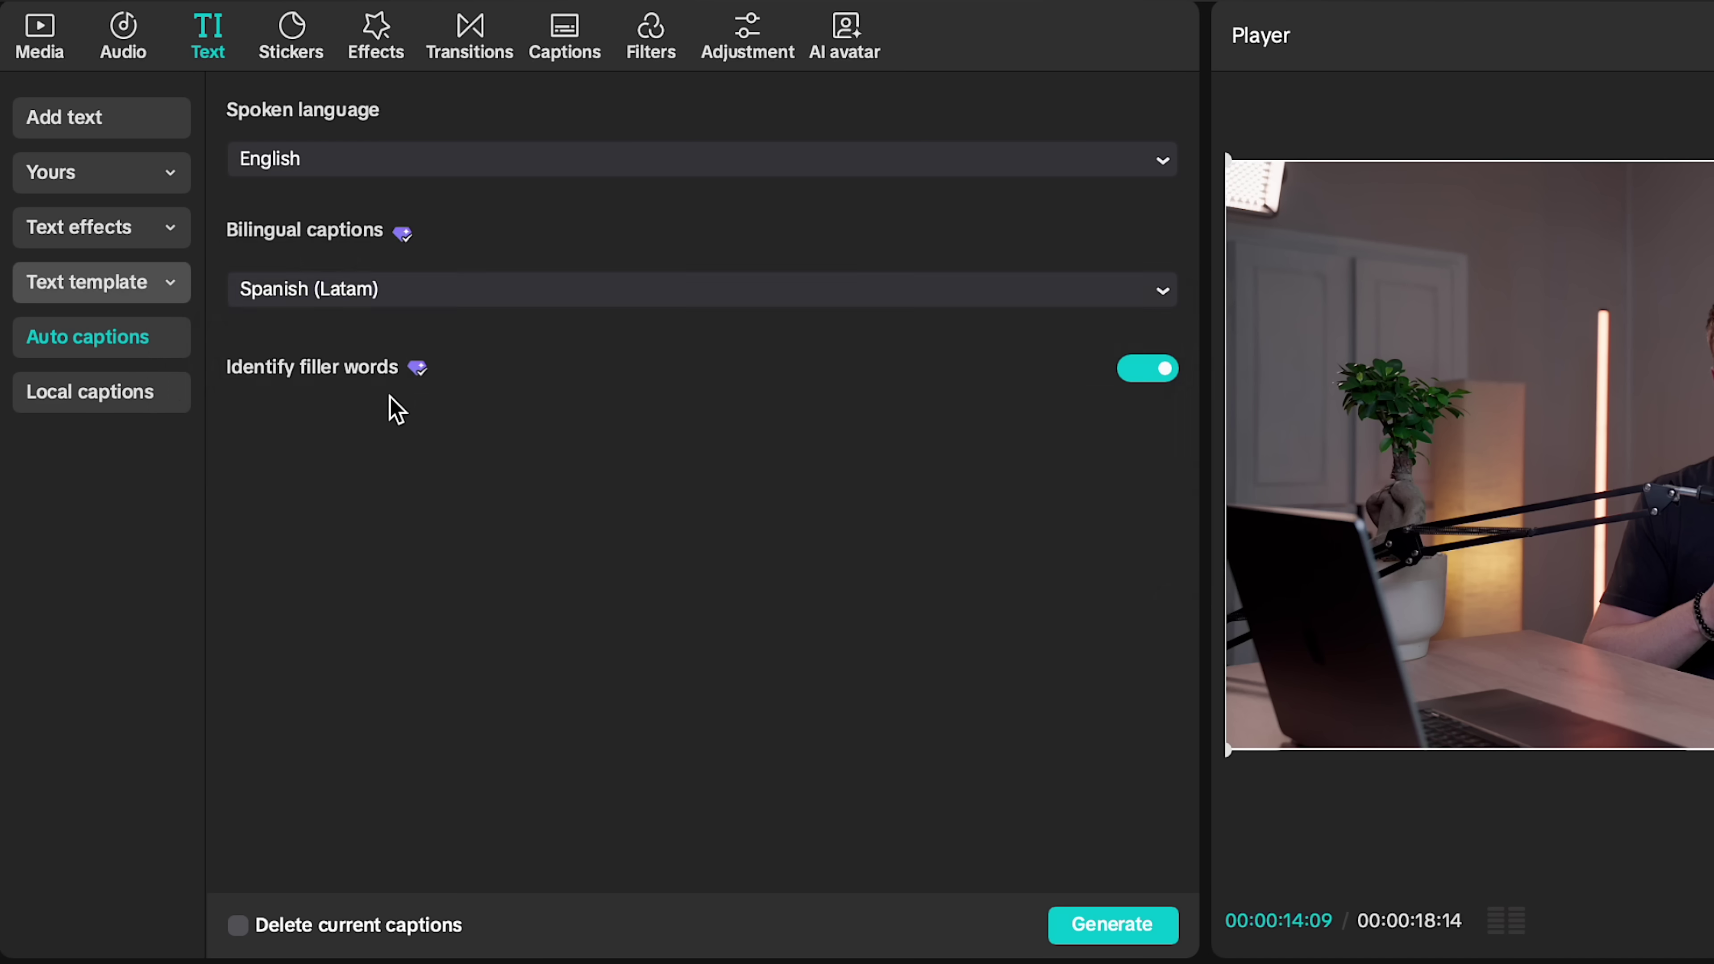
left_click(1107, 924)
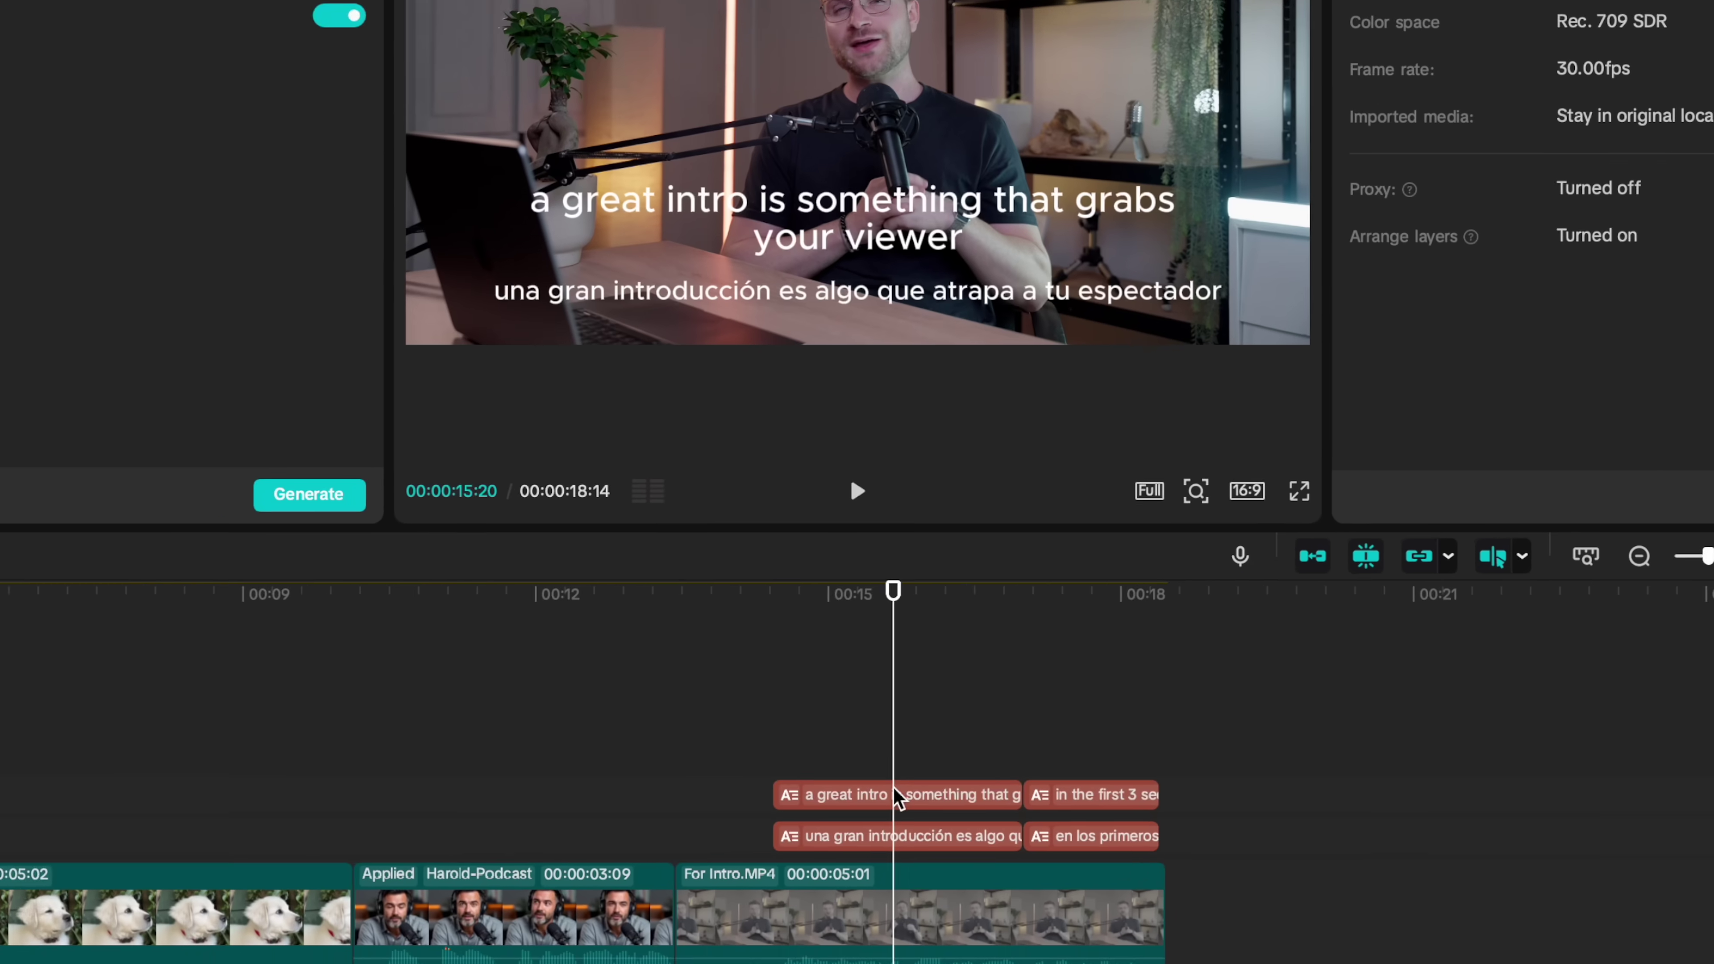
Inspect the first English and Spanish caption clips on the timeline
left_click(1051, 742)
left_click(815, 870)
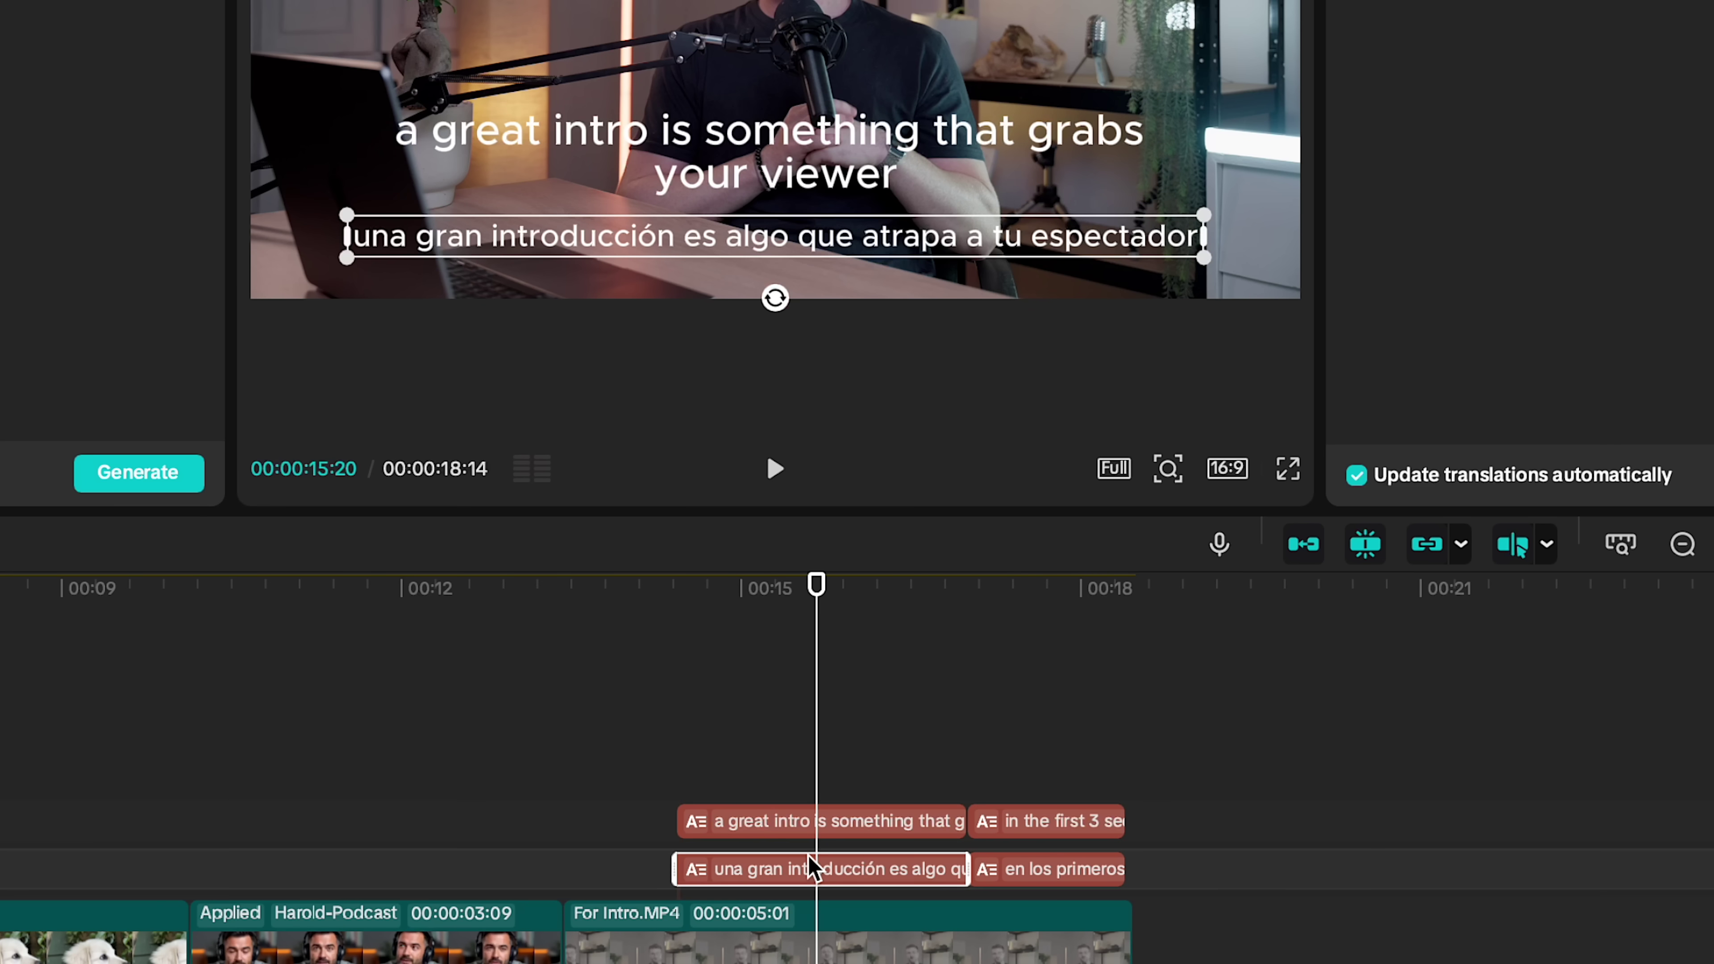
left_click(814, 821)
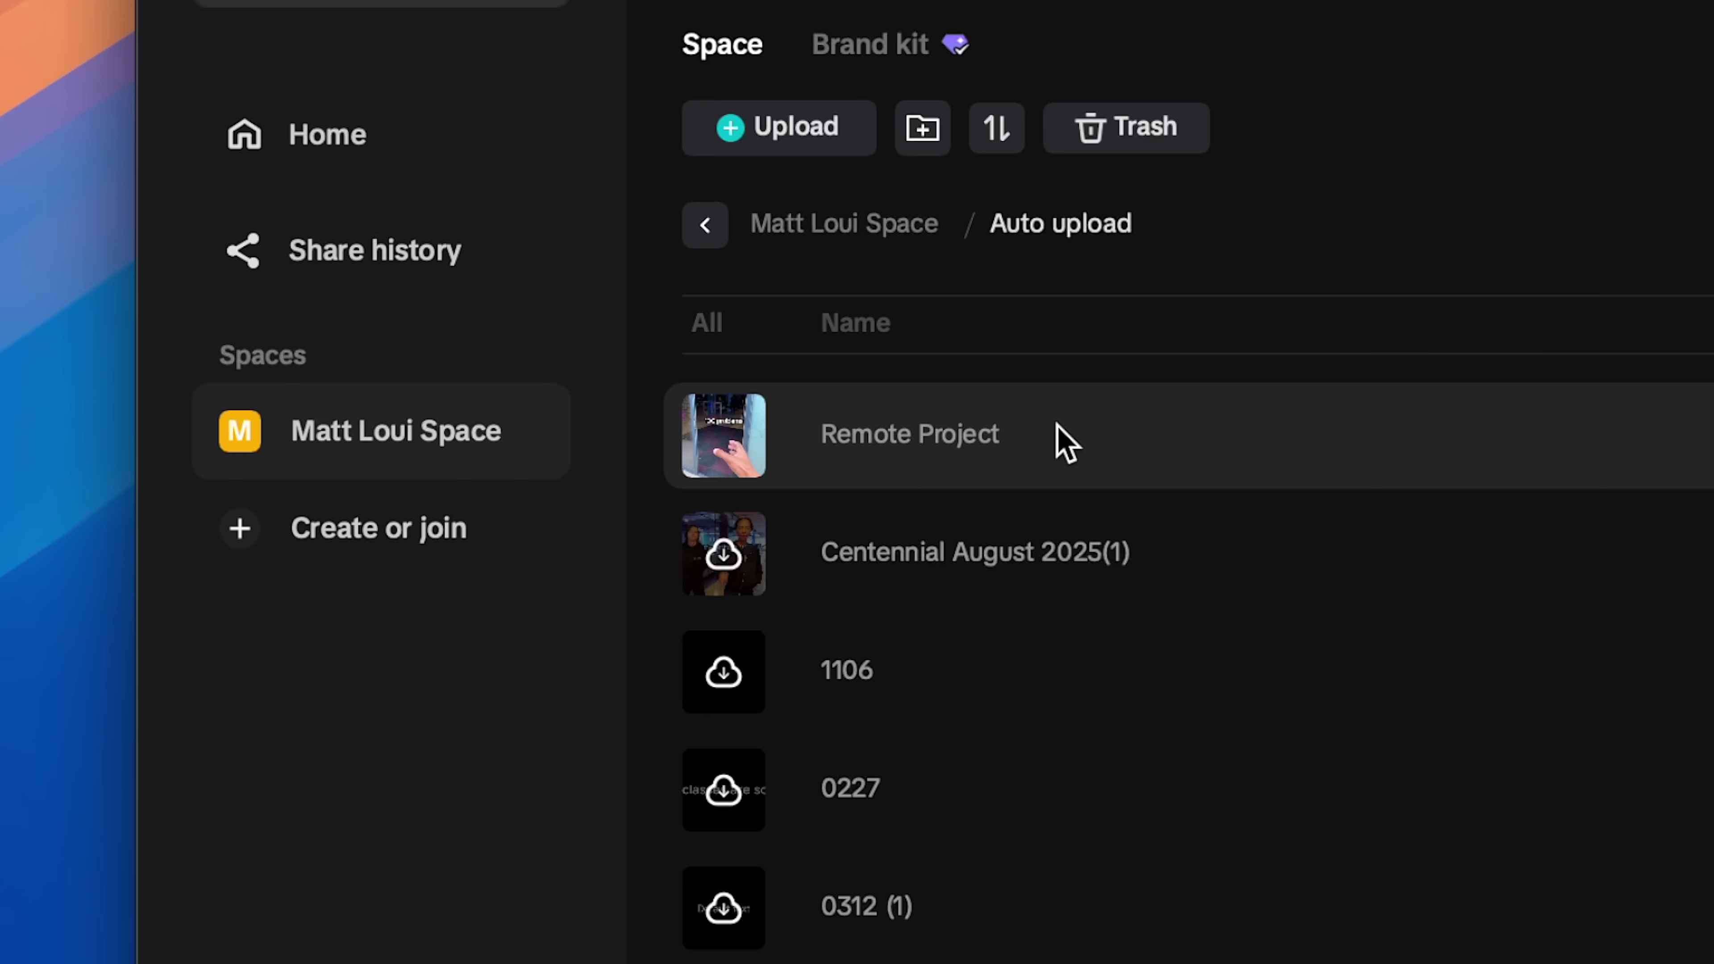
Open Remote Project from the Auto upload space and choose Edit to download it
left_click(1067, 442)
left_click(1474, 659)
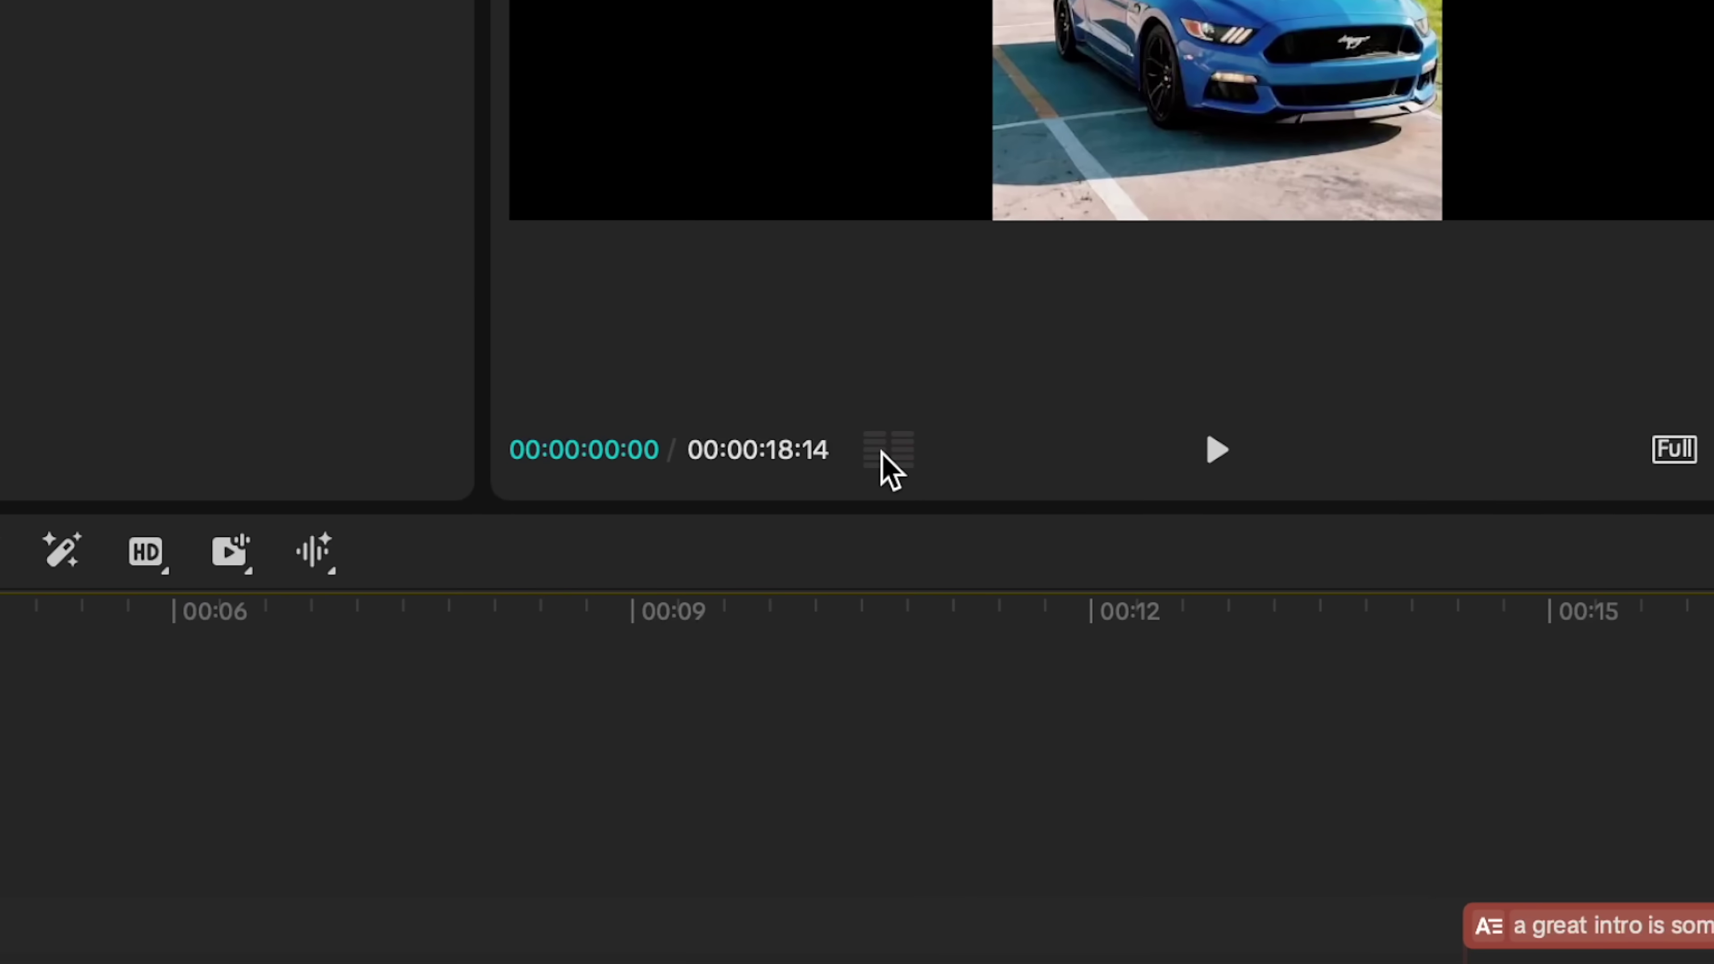
Play the captioned intro from about 00:14 and save Target loudness as YouTube (-14 LUFS)
left_click(1456, 780)
key("space")
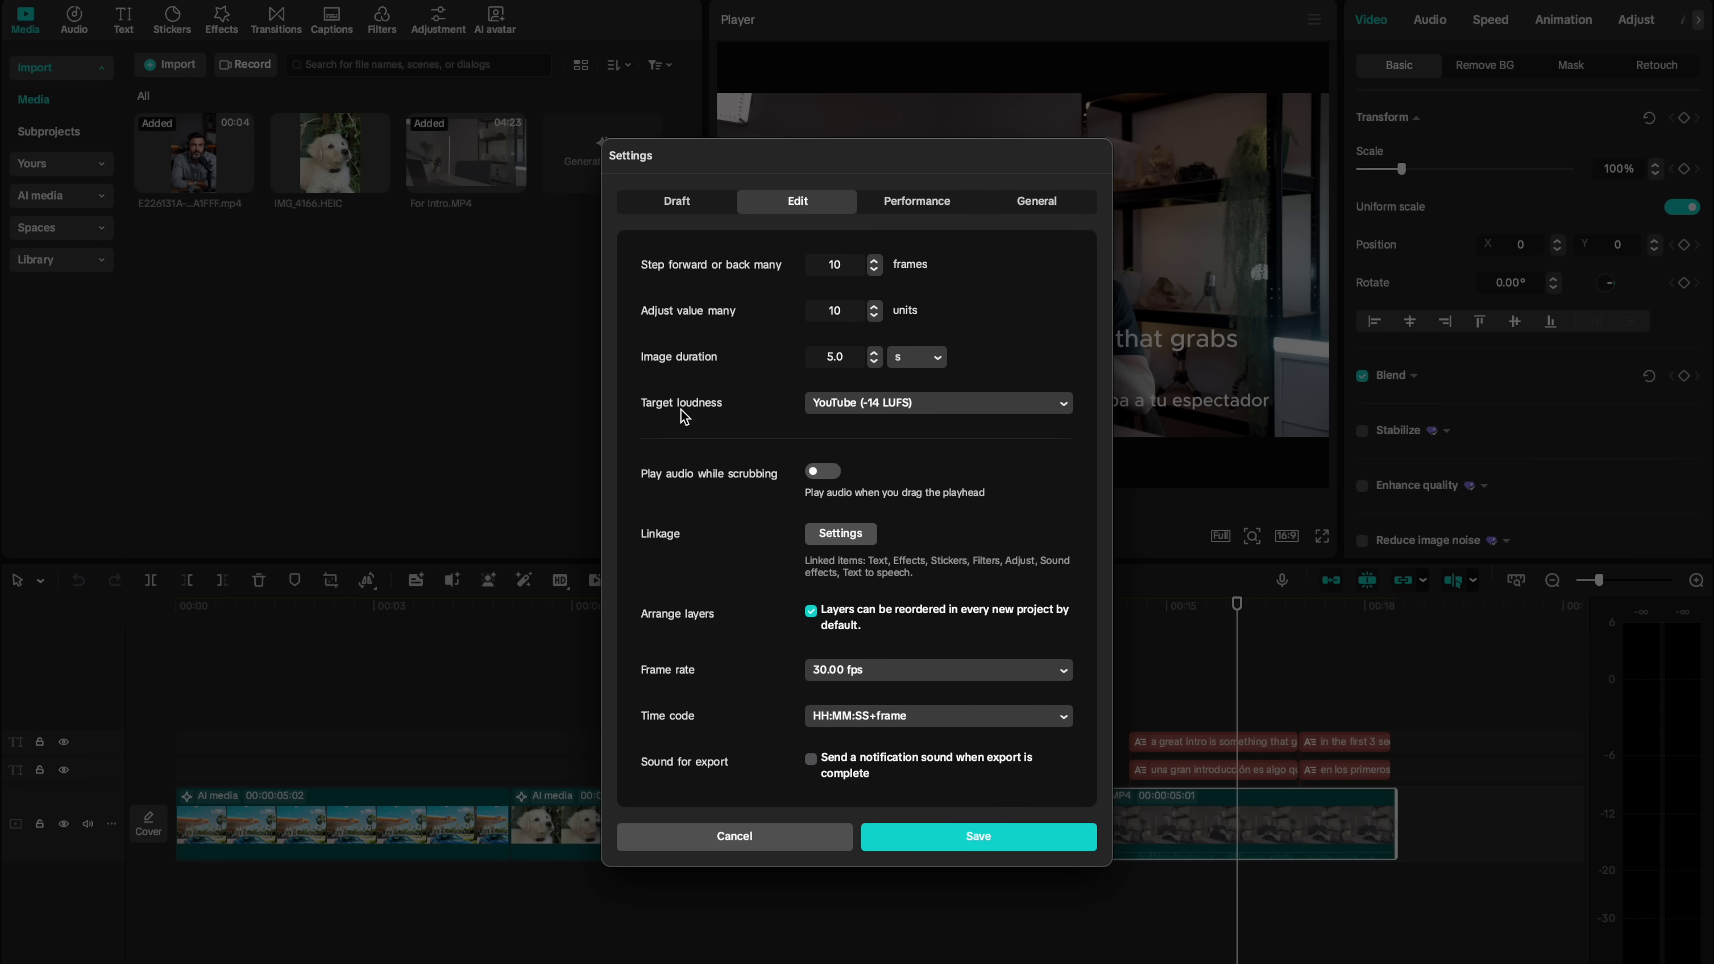
left_click(862, 434)
left_click(978, 836)
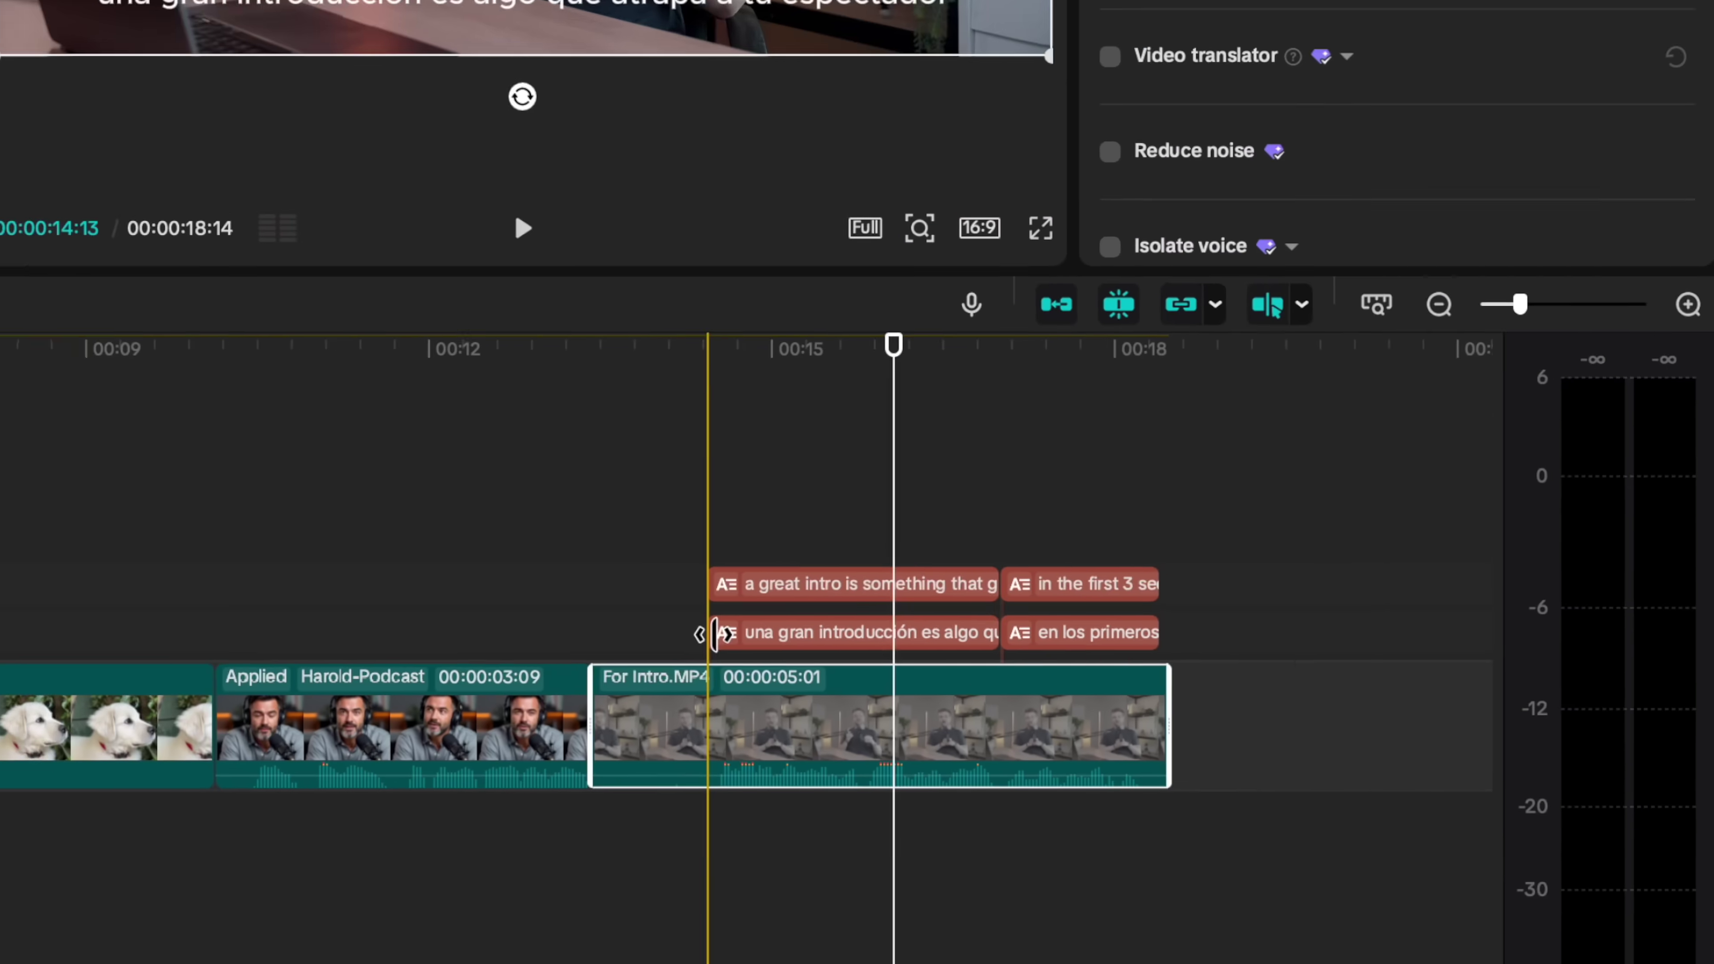
Lower the For Intro.MP4 clip's volume to -2.0dB and replay it to check loudness
key("space")
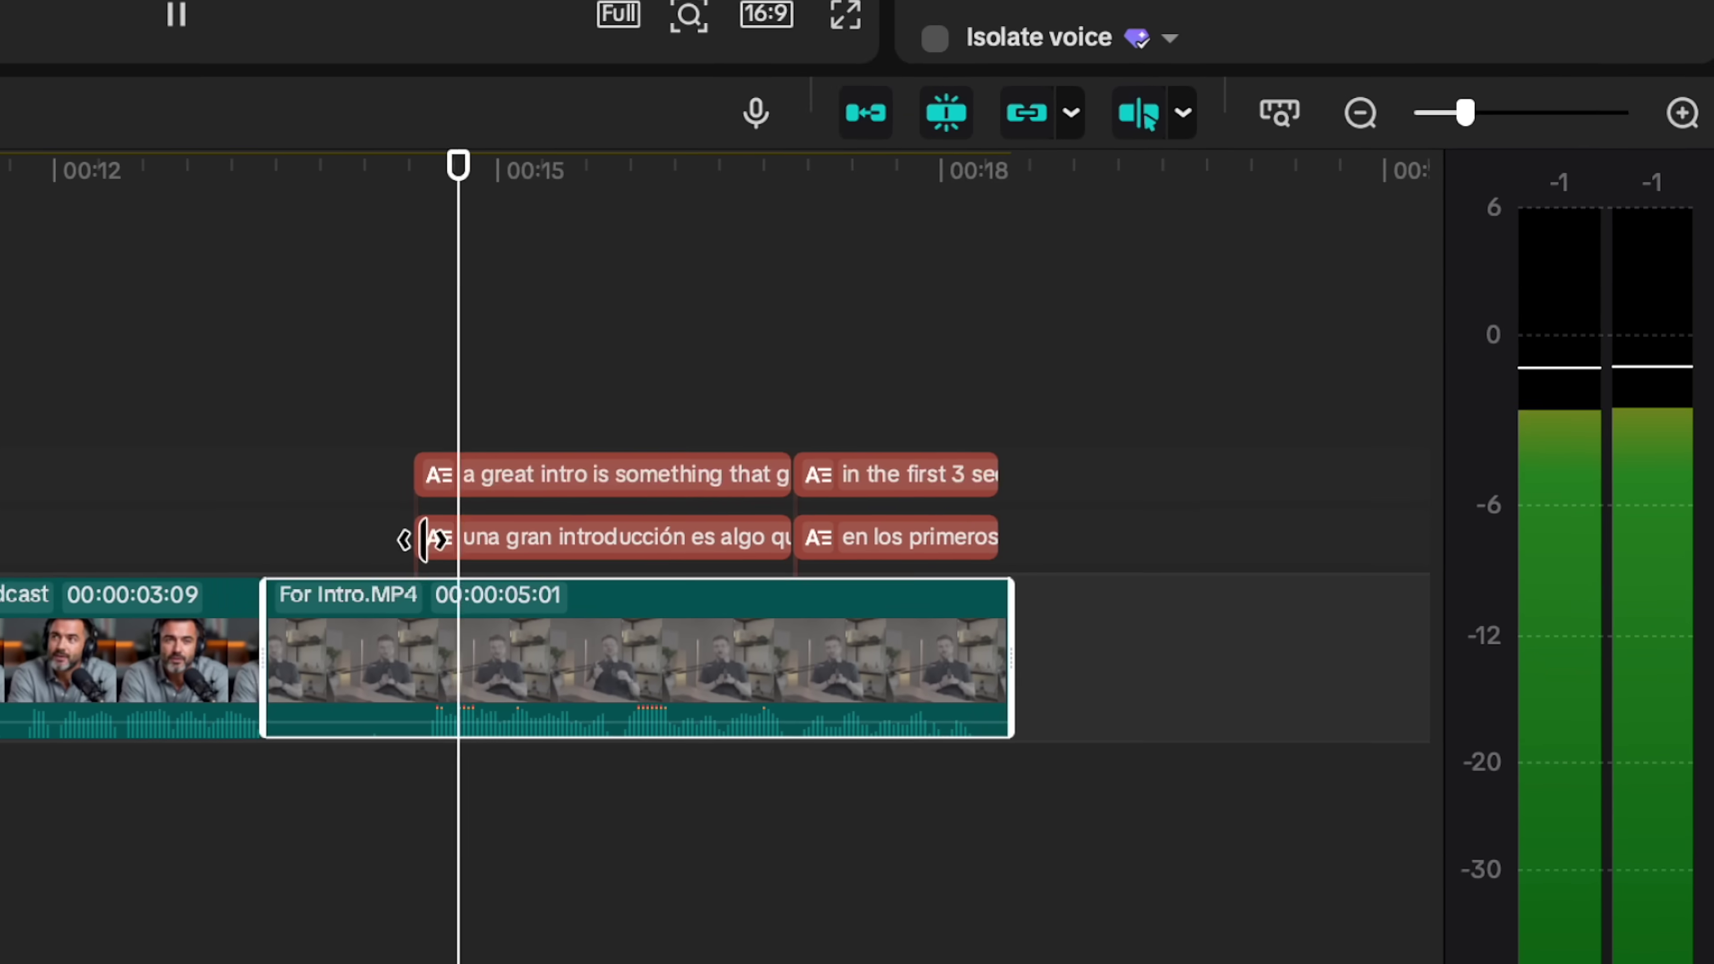
key("space")
key("space")
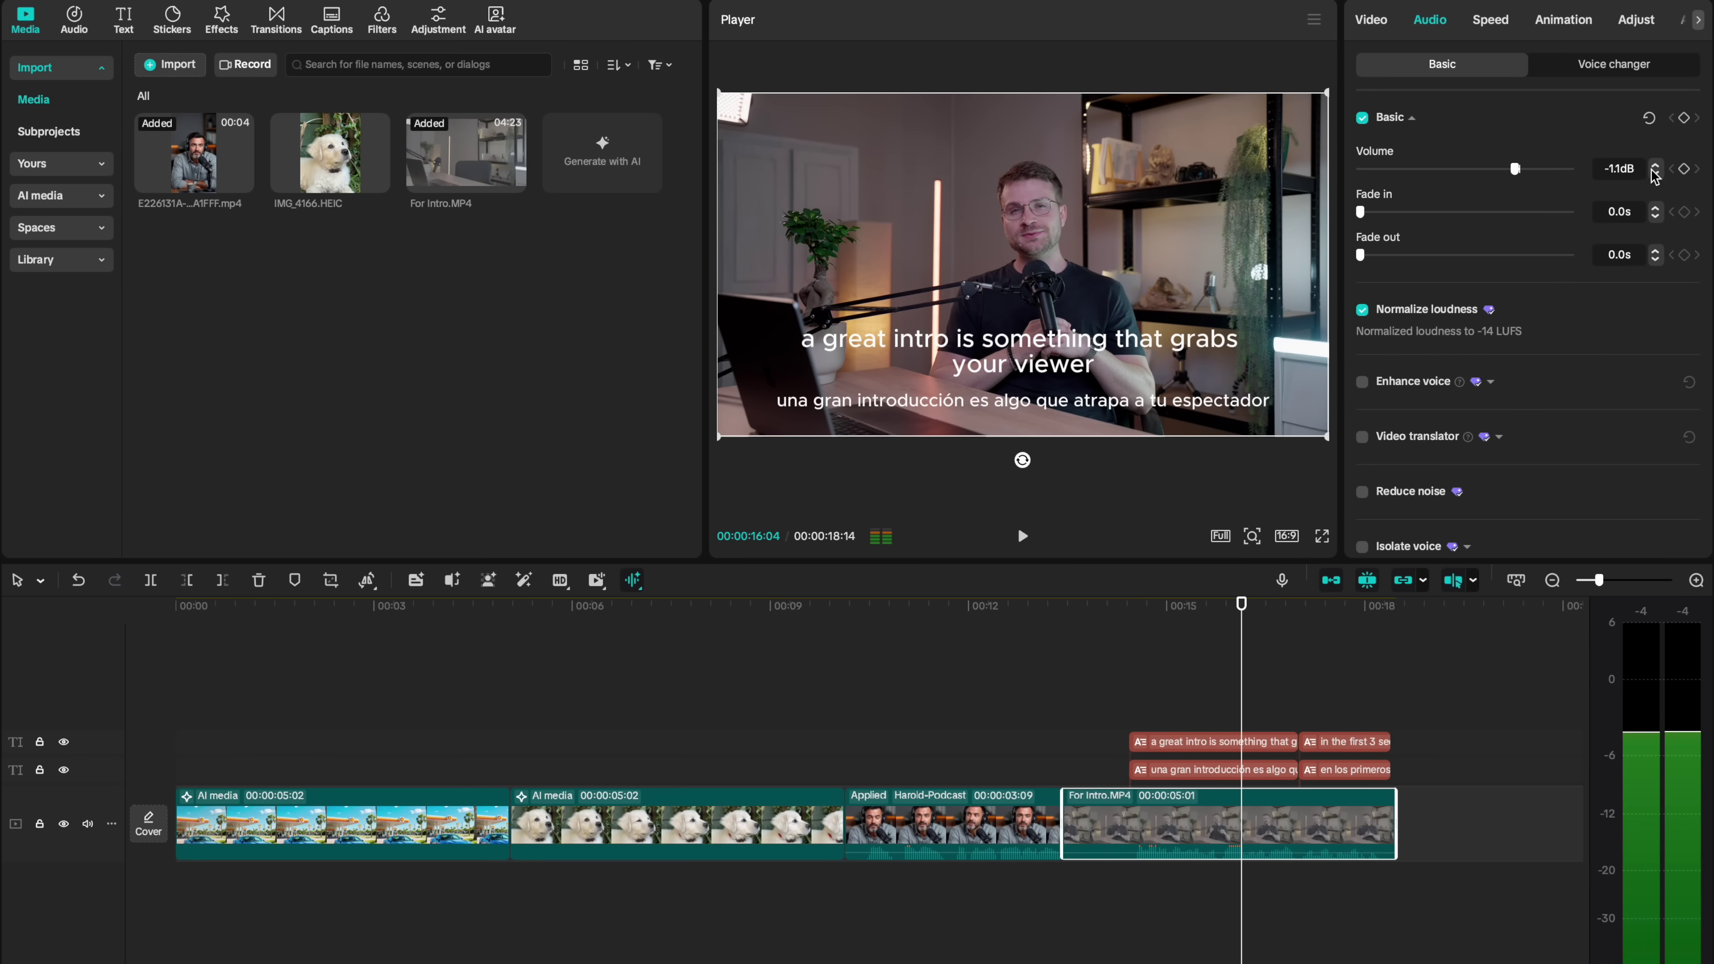
left_click(1655, 175)
left_click(1099, 749)
key("space")
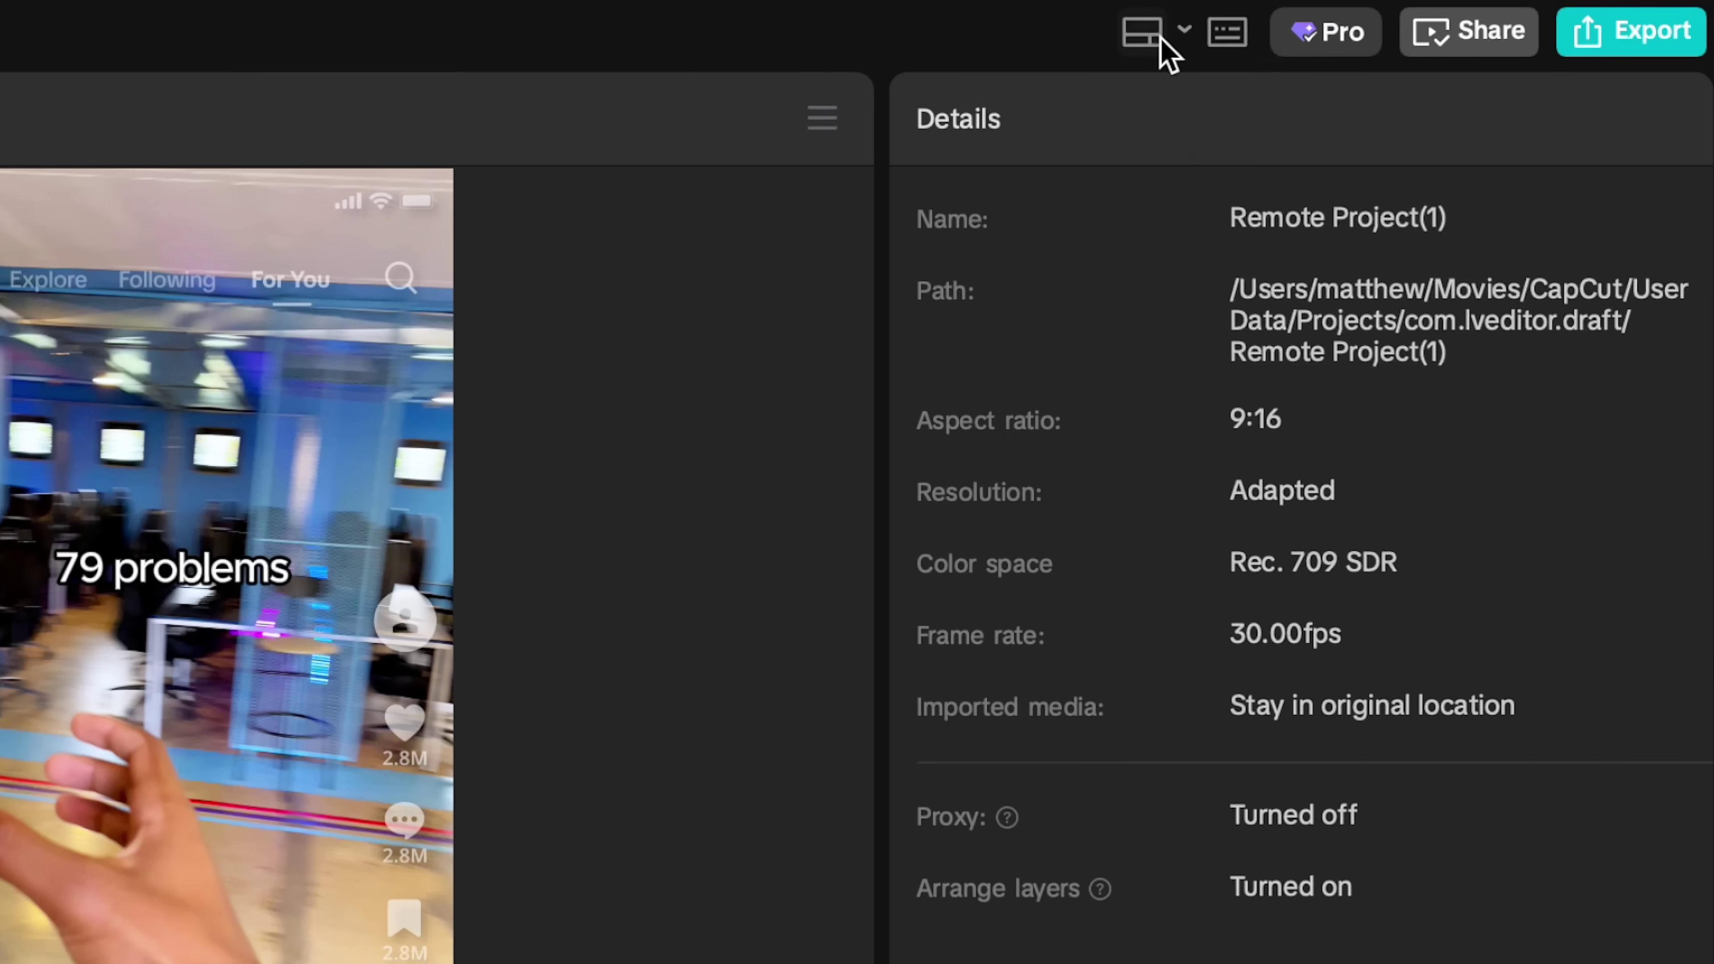
left_click(1161, 40)
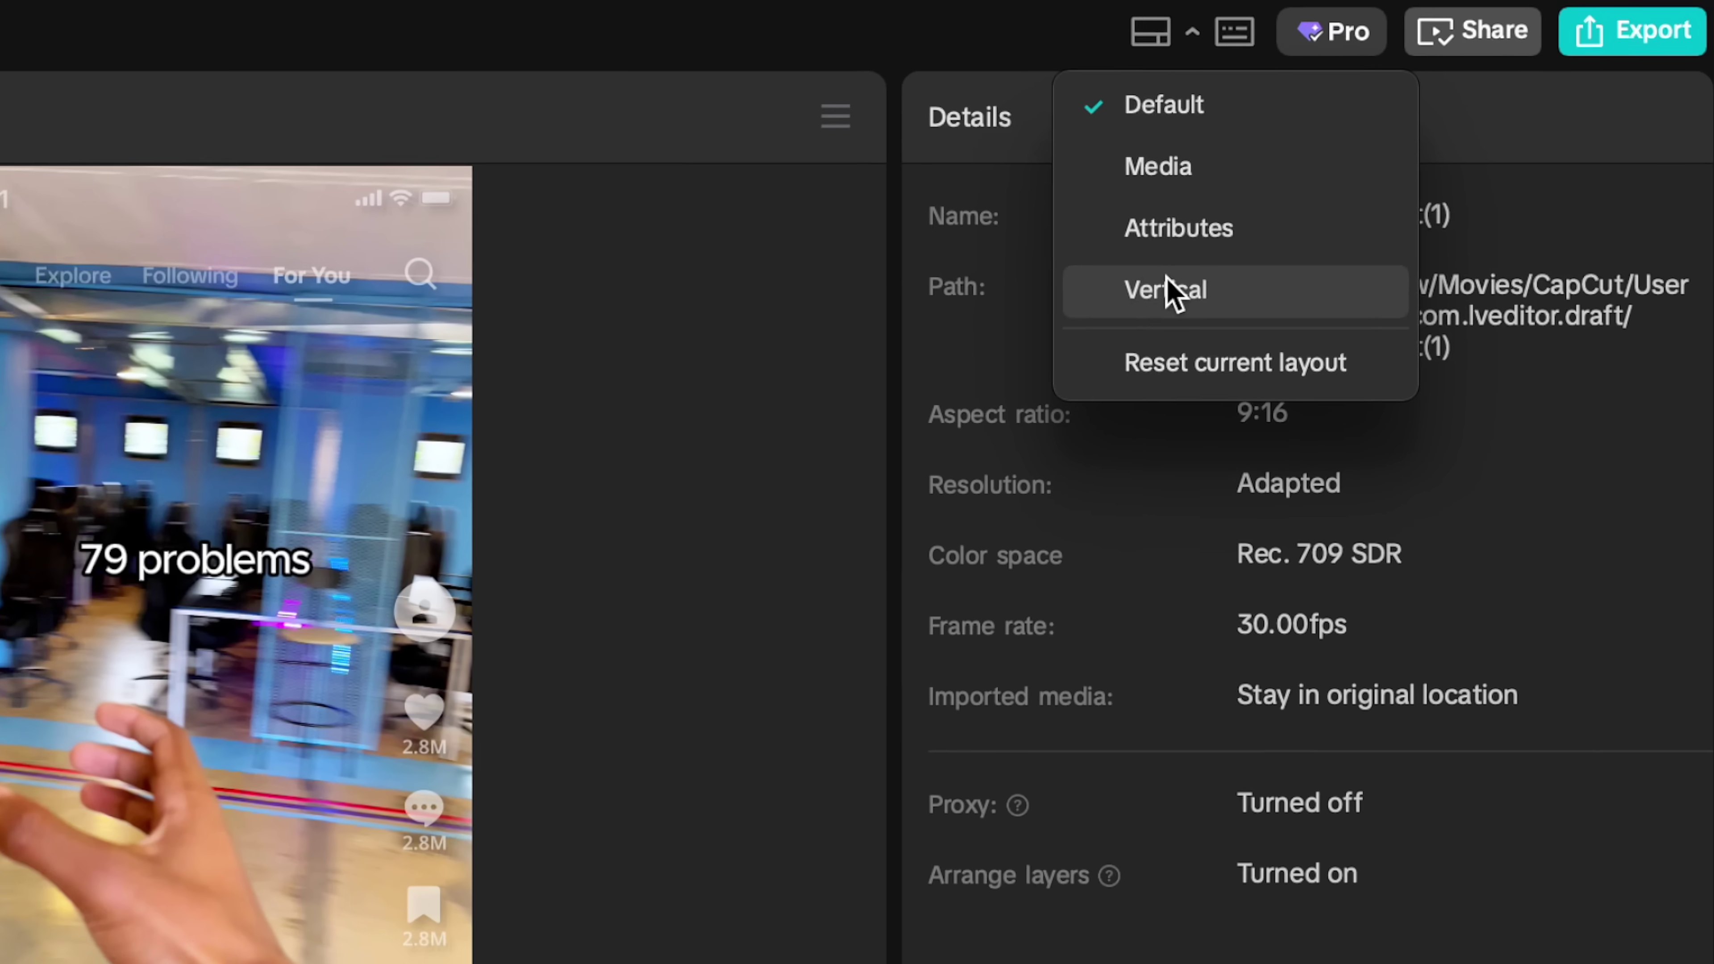
left_click(1167, 284)
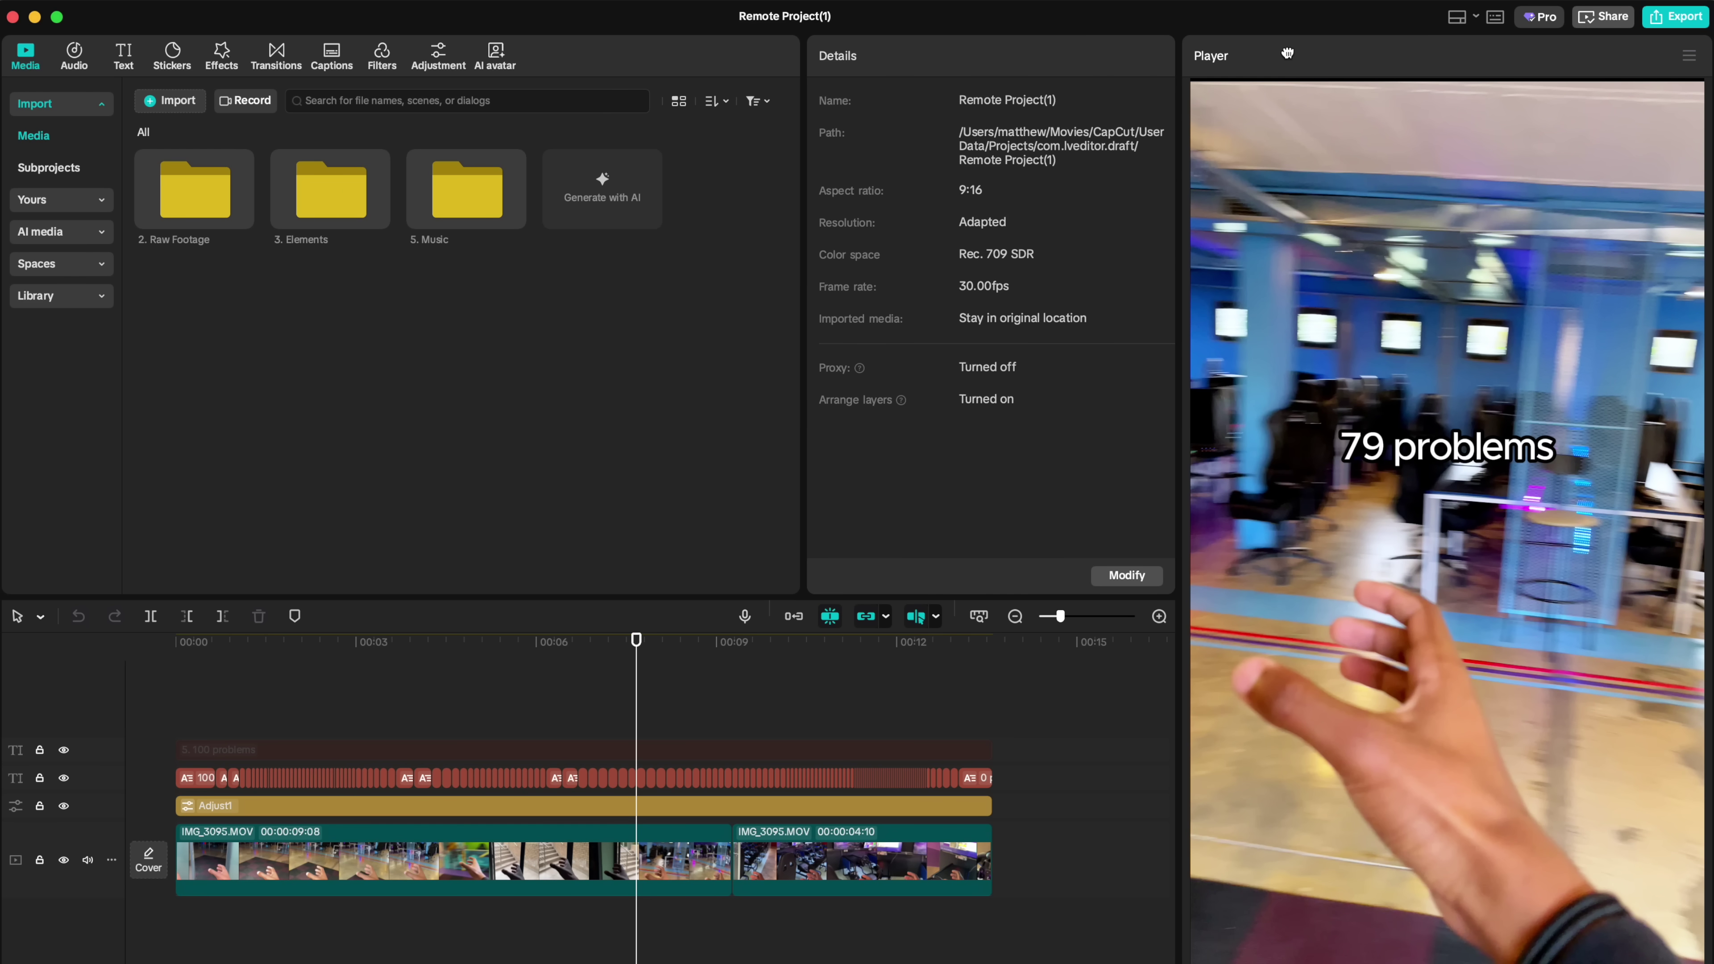
left_click_drag(1287, 49, 494, 52)
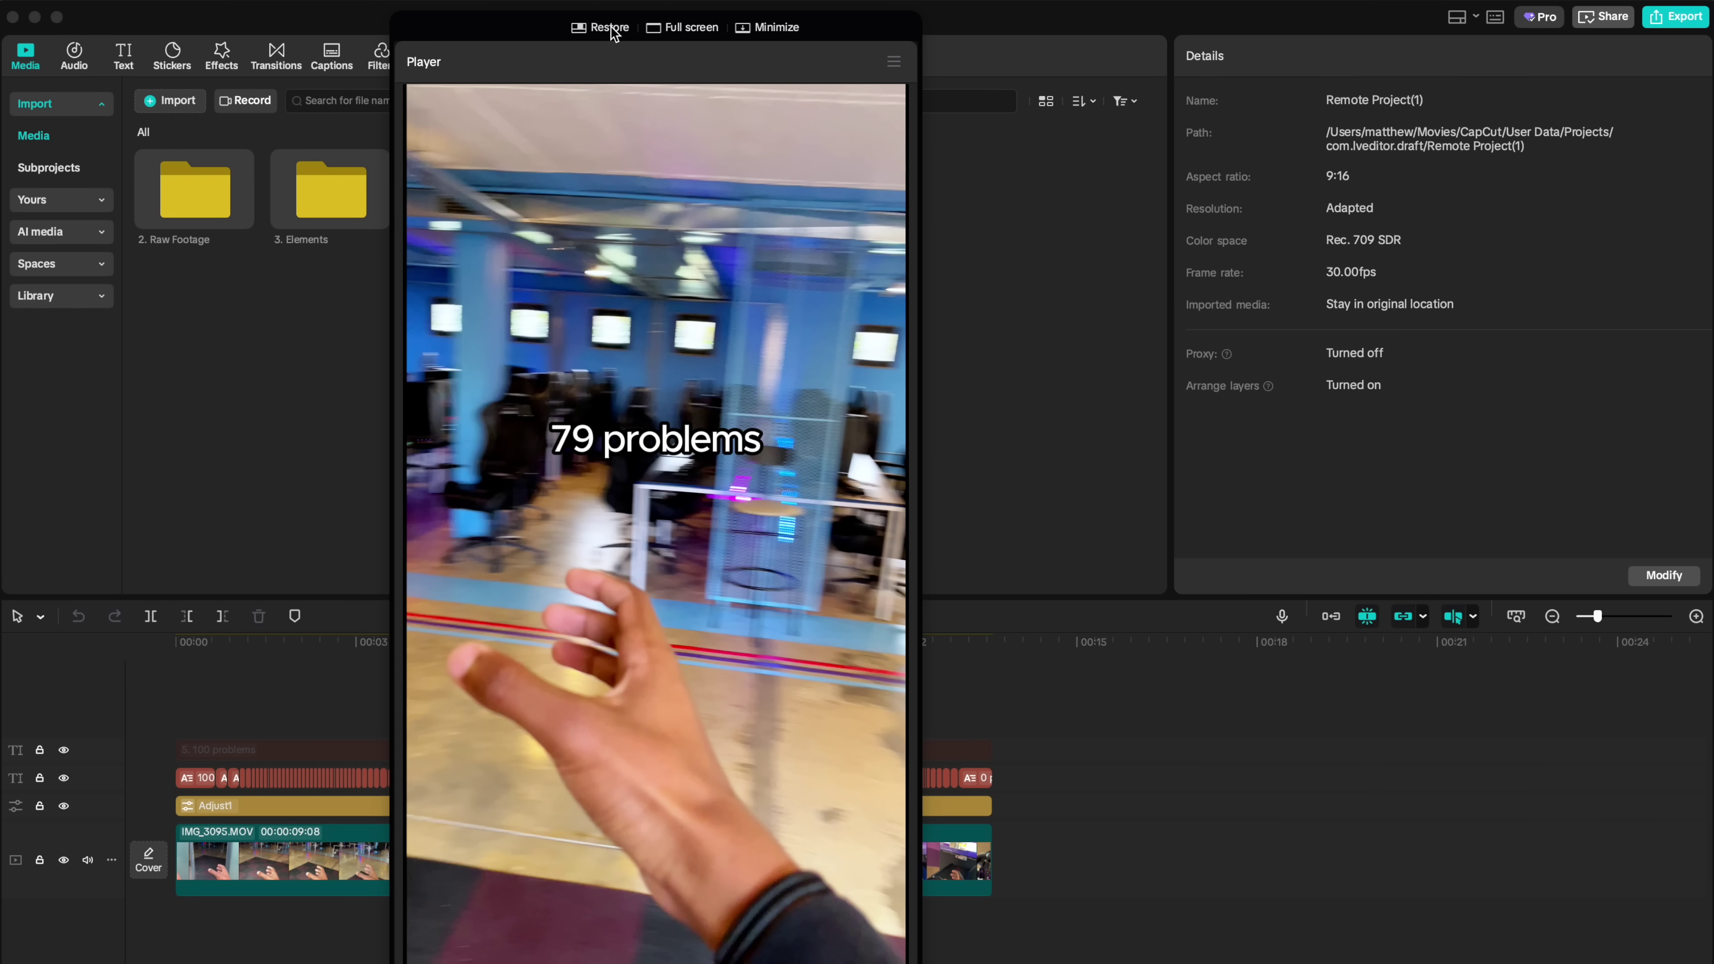
left_click(609, 28)
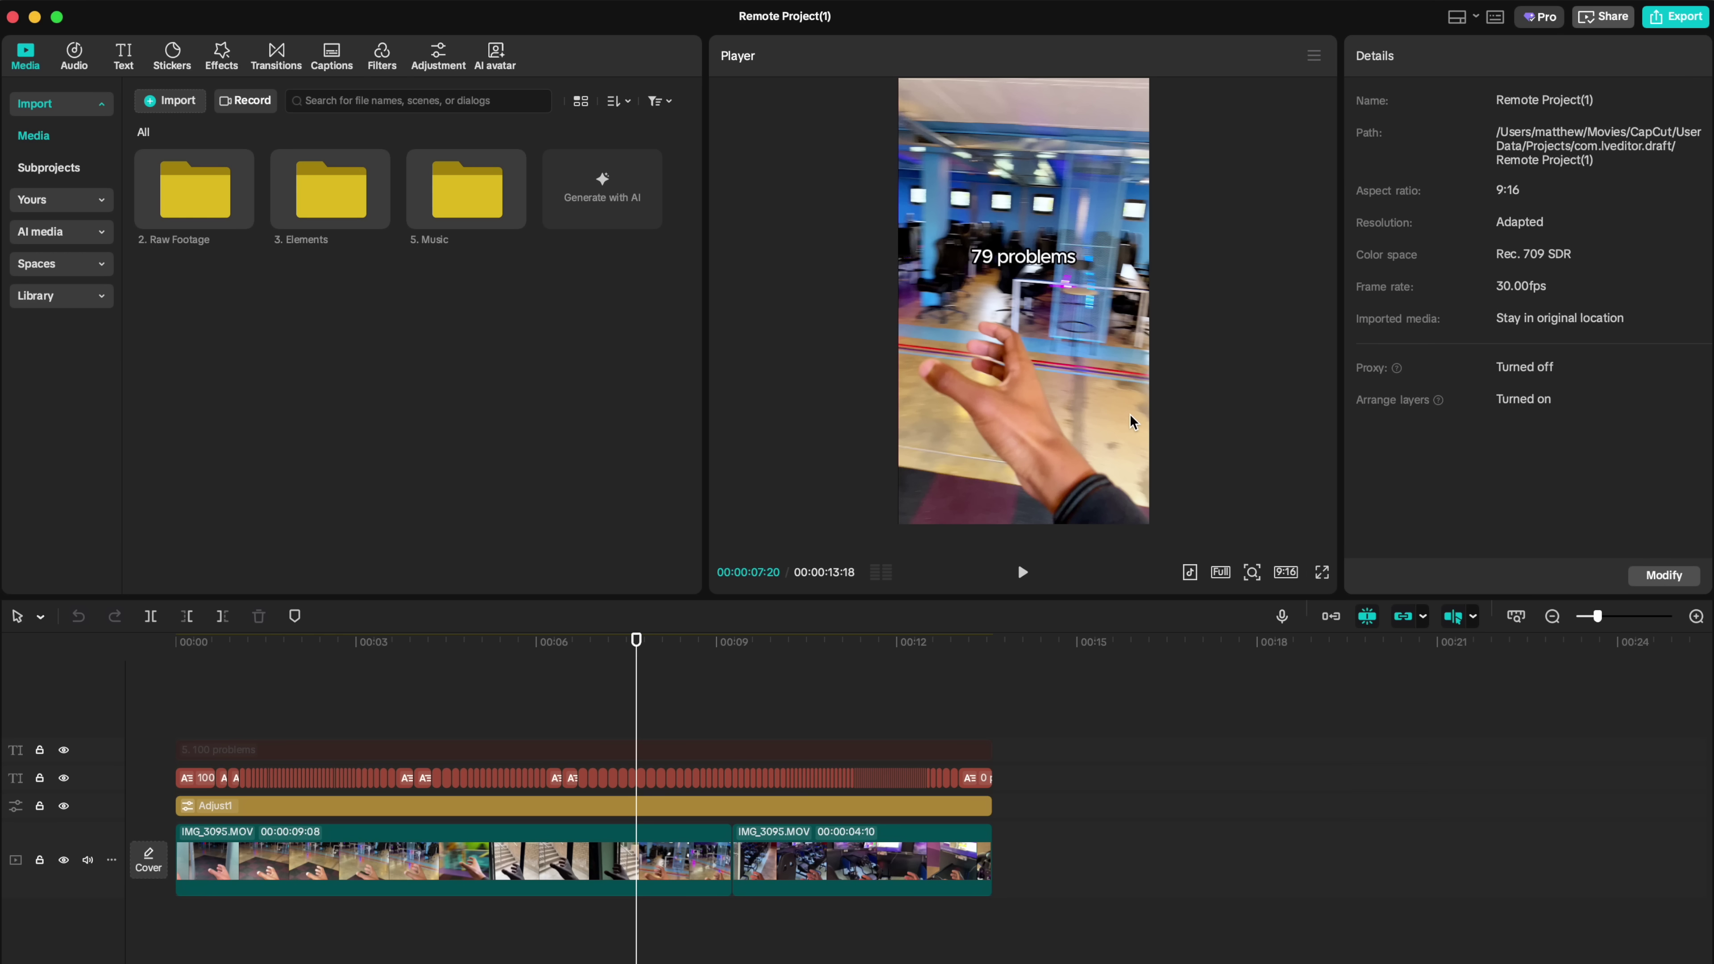
Switch the workspace to the Vertical layout and preview the video with the TikTok overlay
left_click(1458, 17)
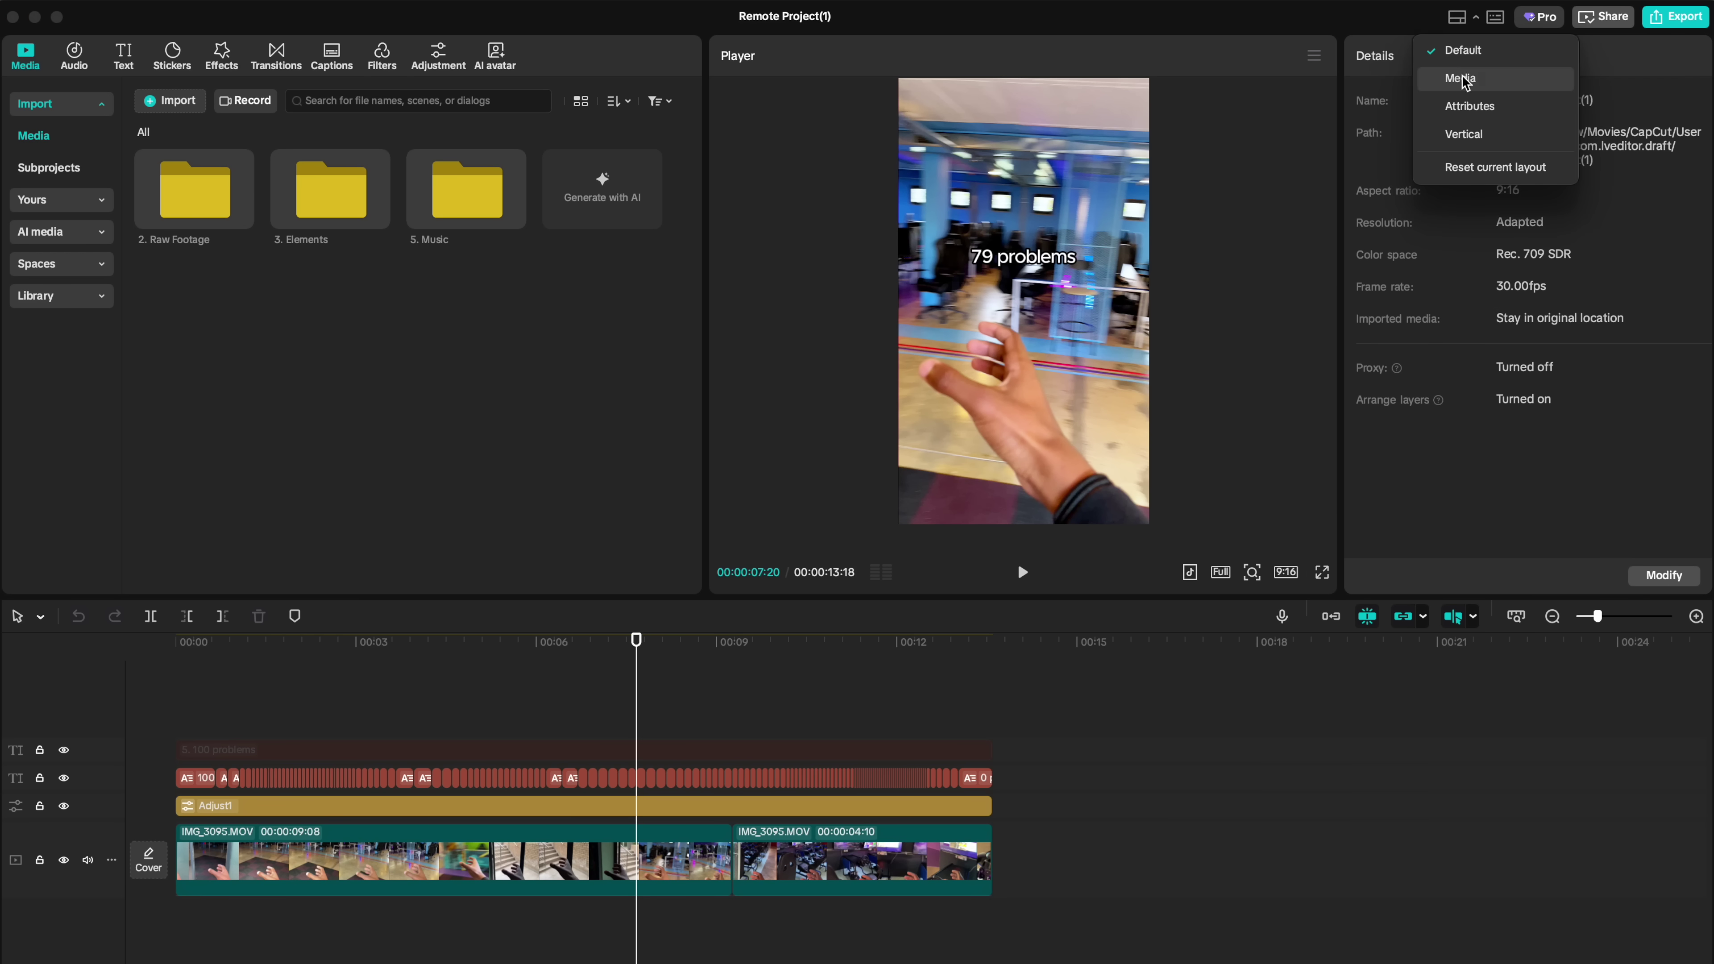
left_click(1460, 133)
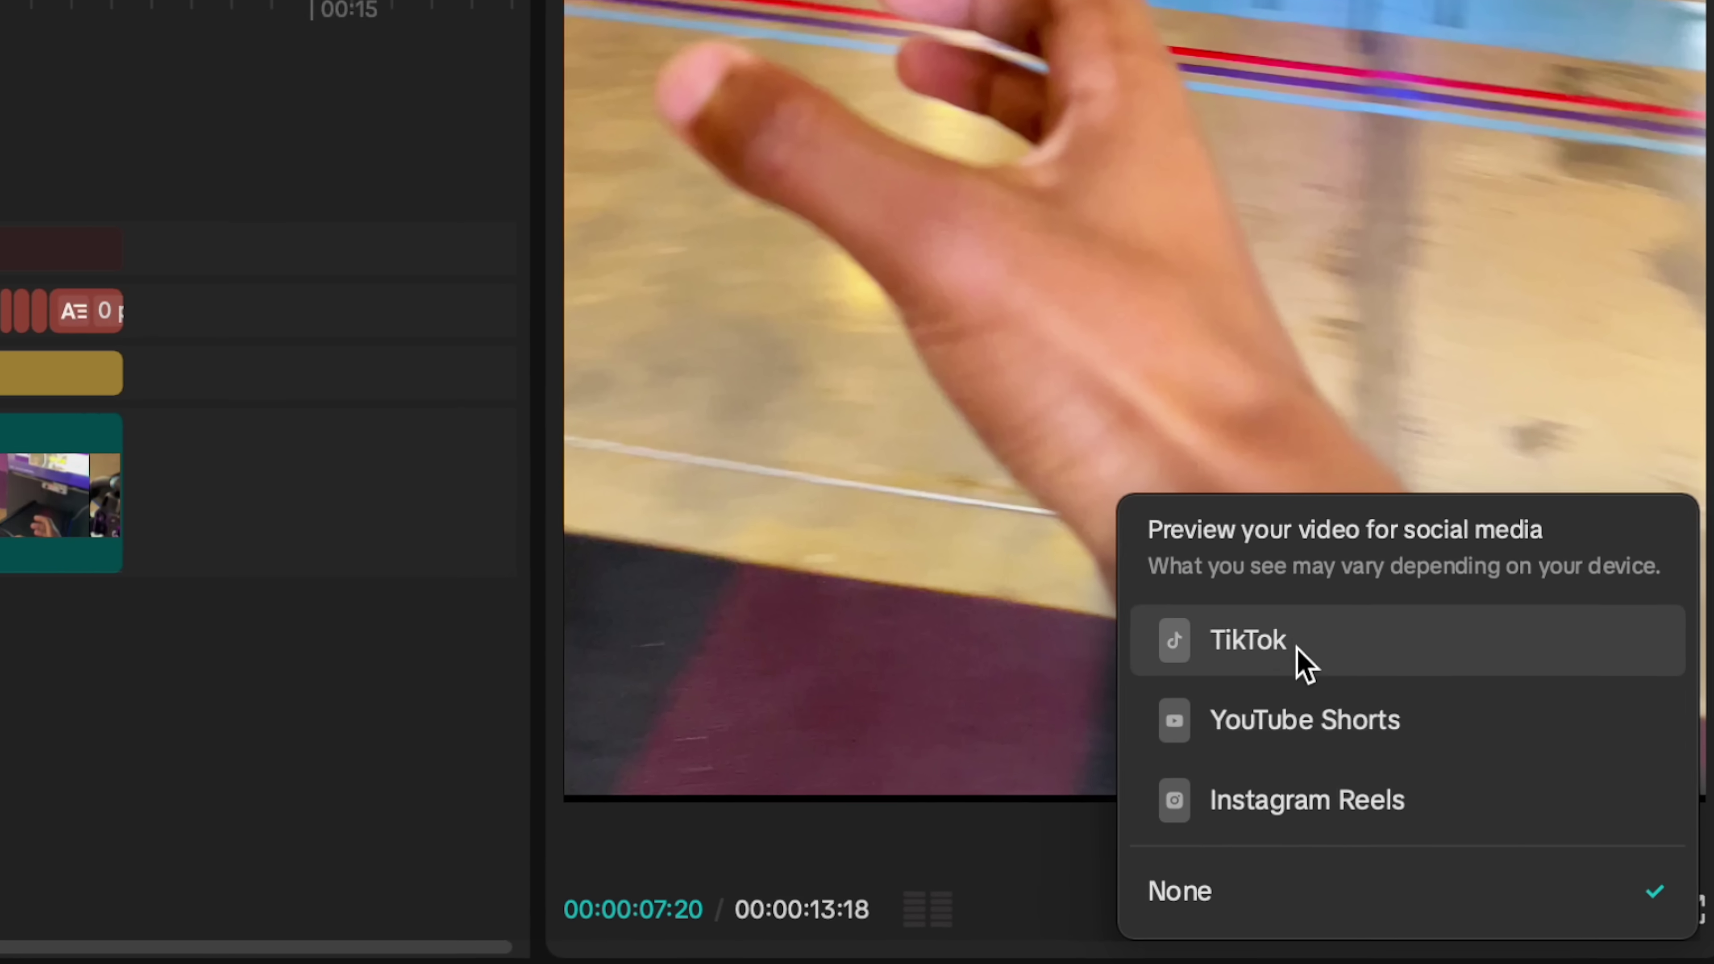
left_click(1295, 660)
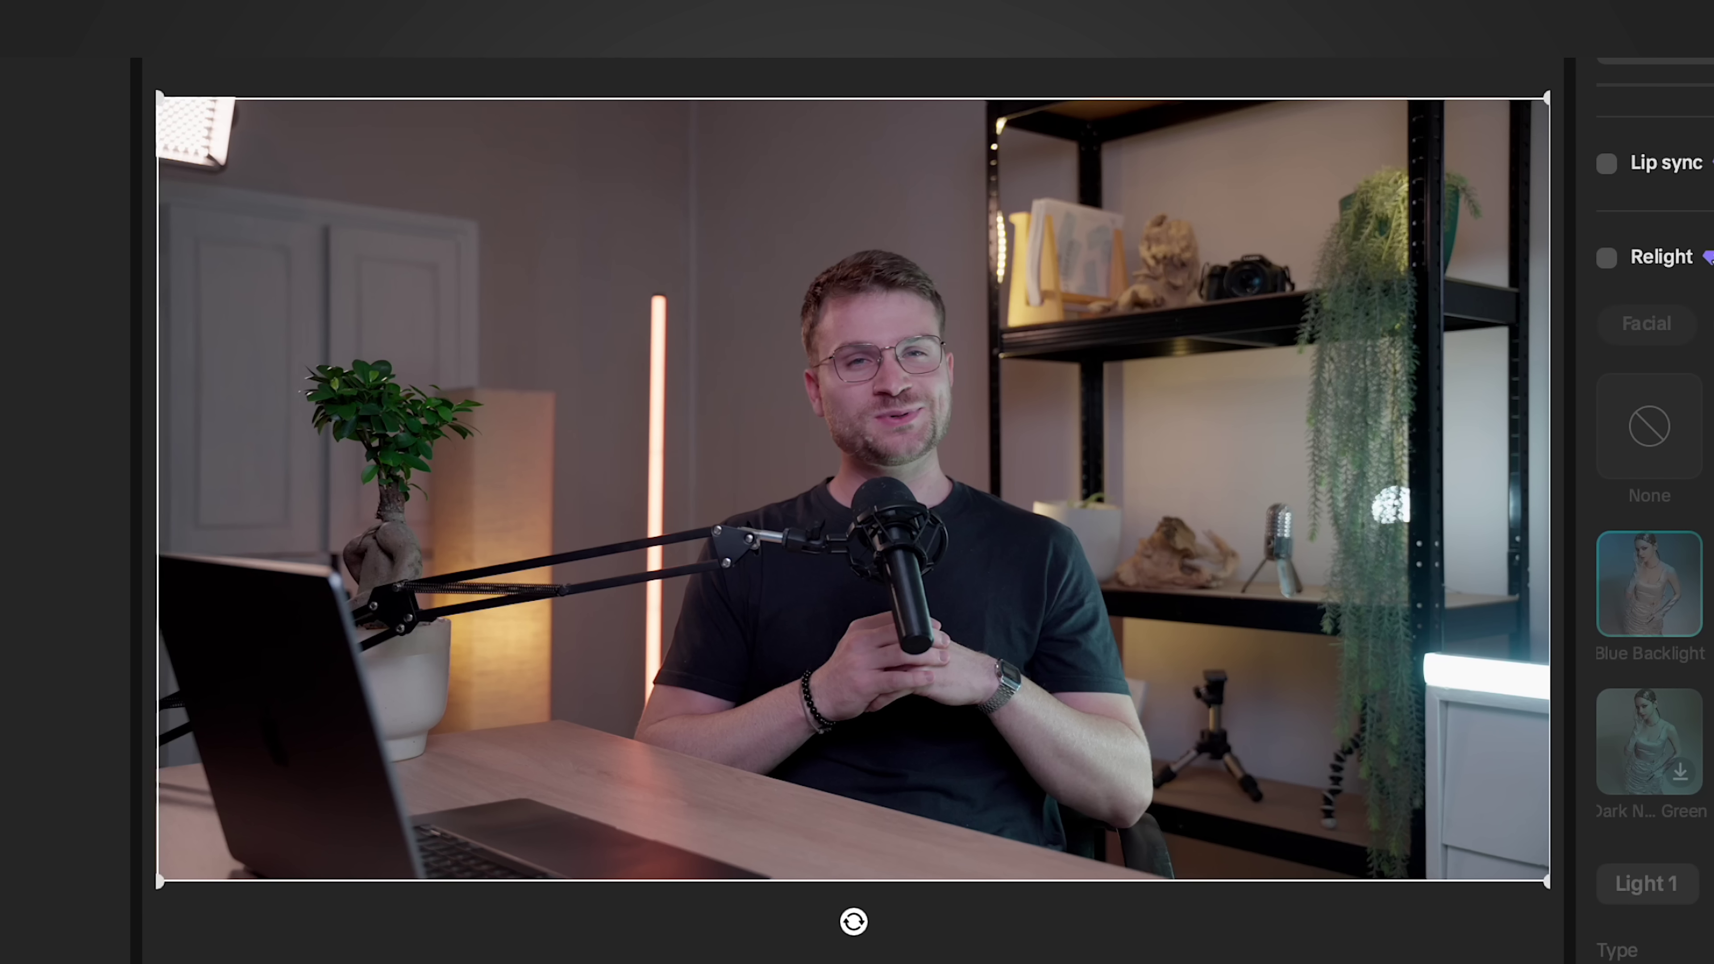
Enable Relight on the intro clip, browse Facial, Creative and Presets, ending on Ambient
left_click(1607, 258)
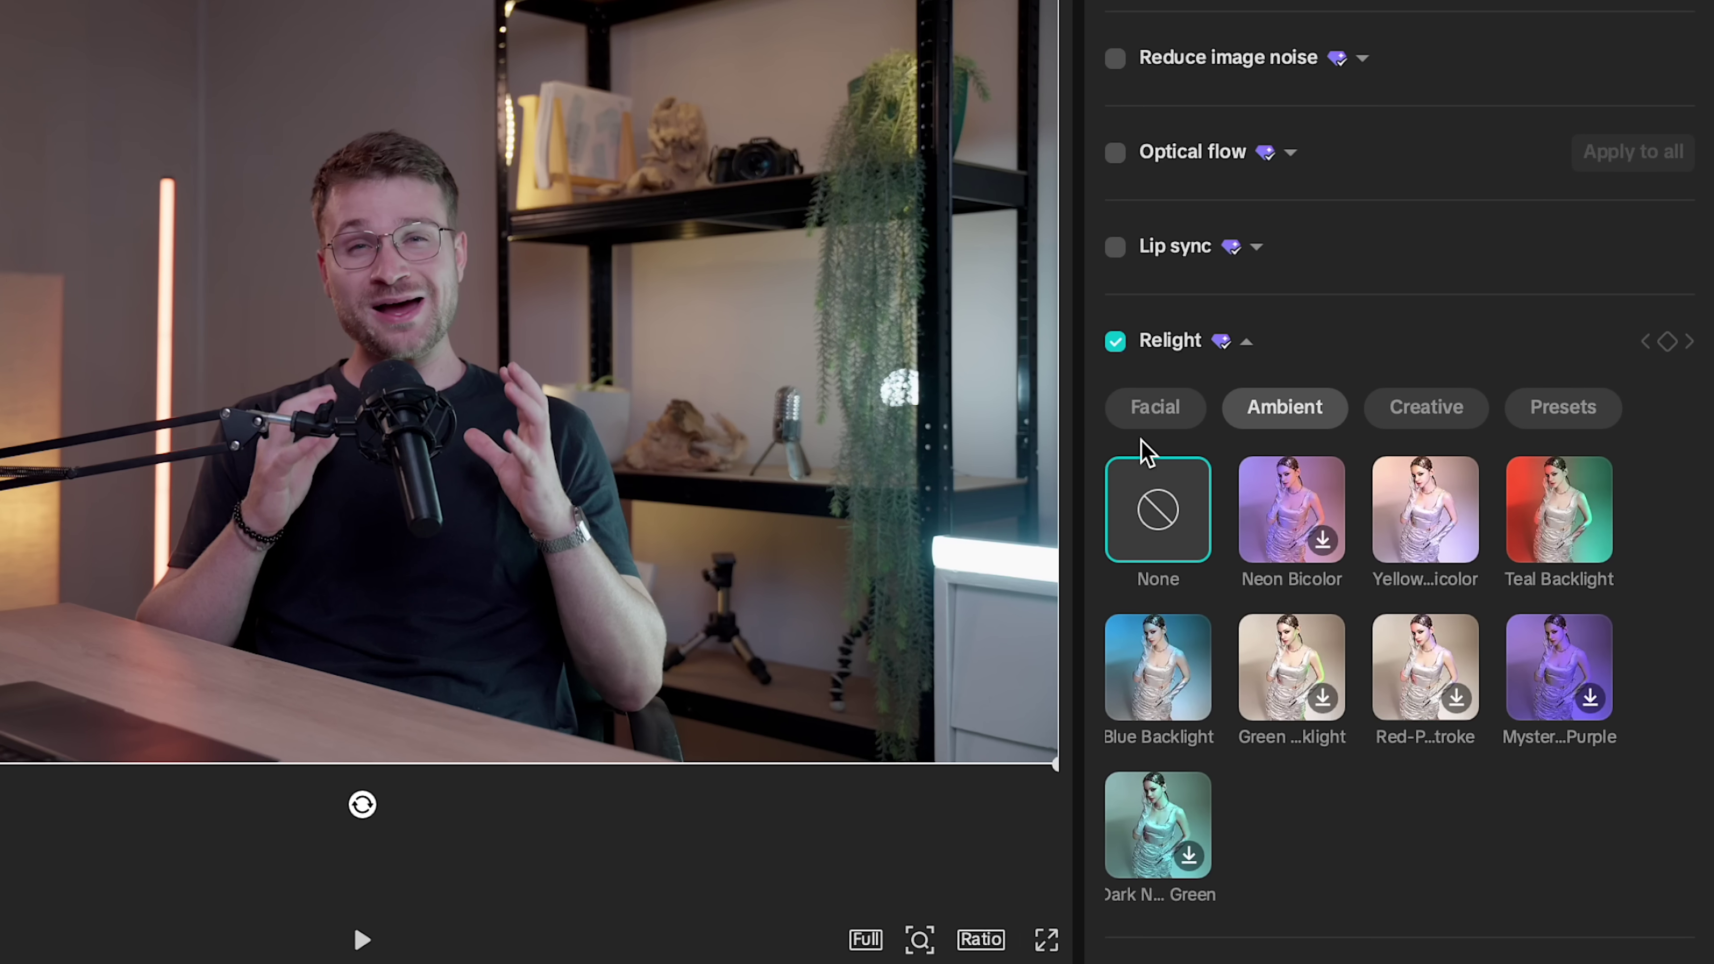
left_click(1147, 414)
left_click(1286, 415)
left_click(1416, 420)
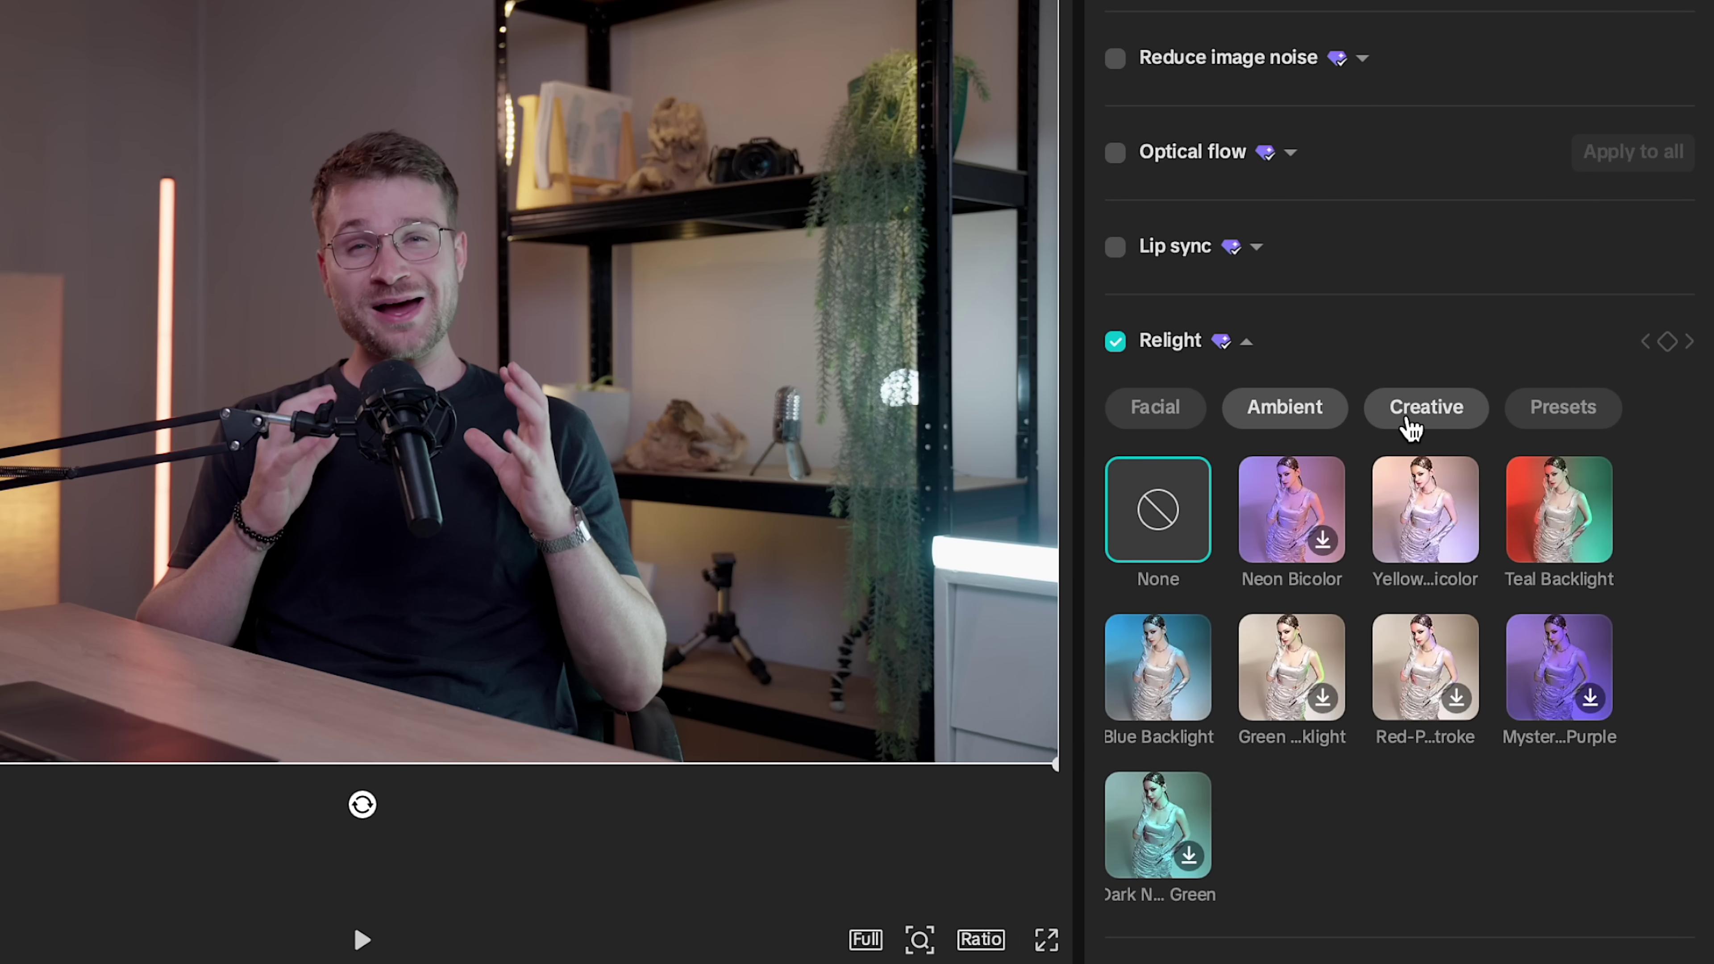
left_click(1563, 413)
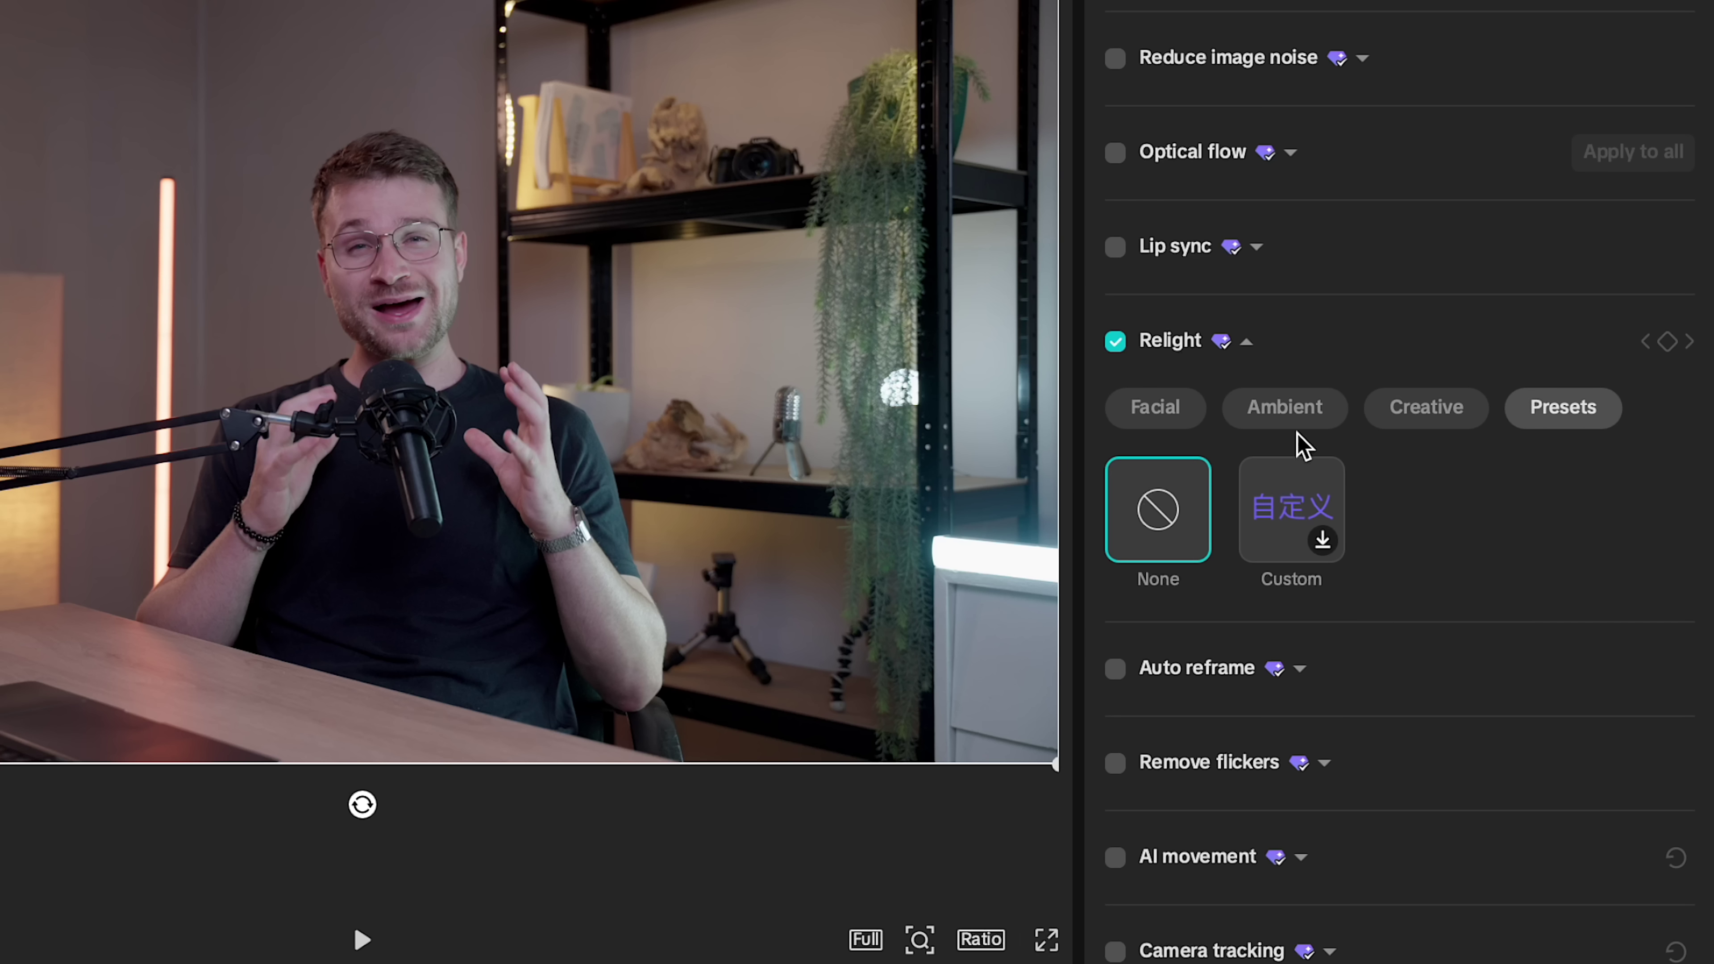
left_click(1279, 412)
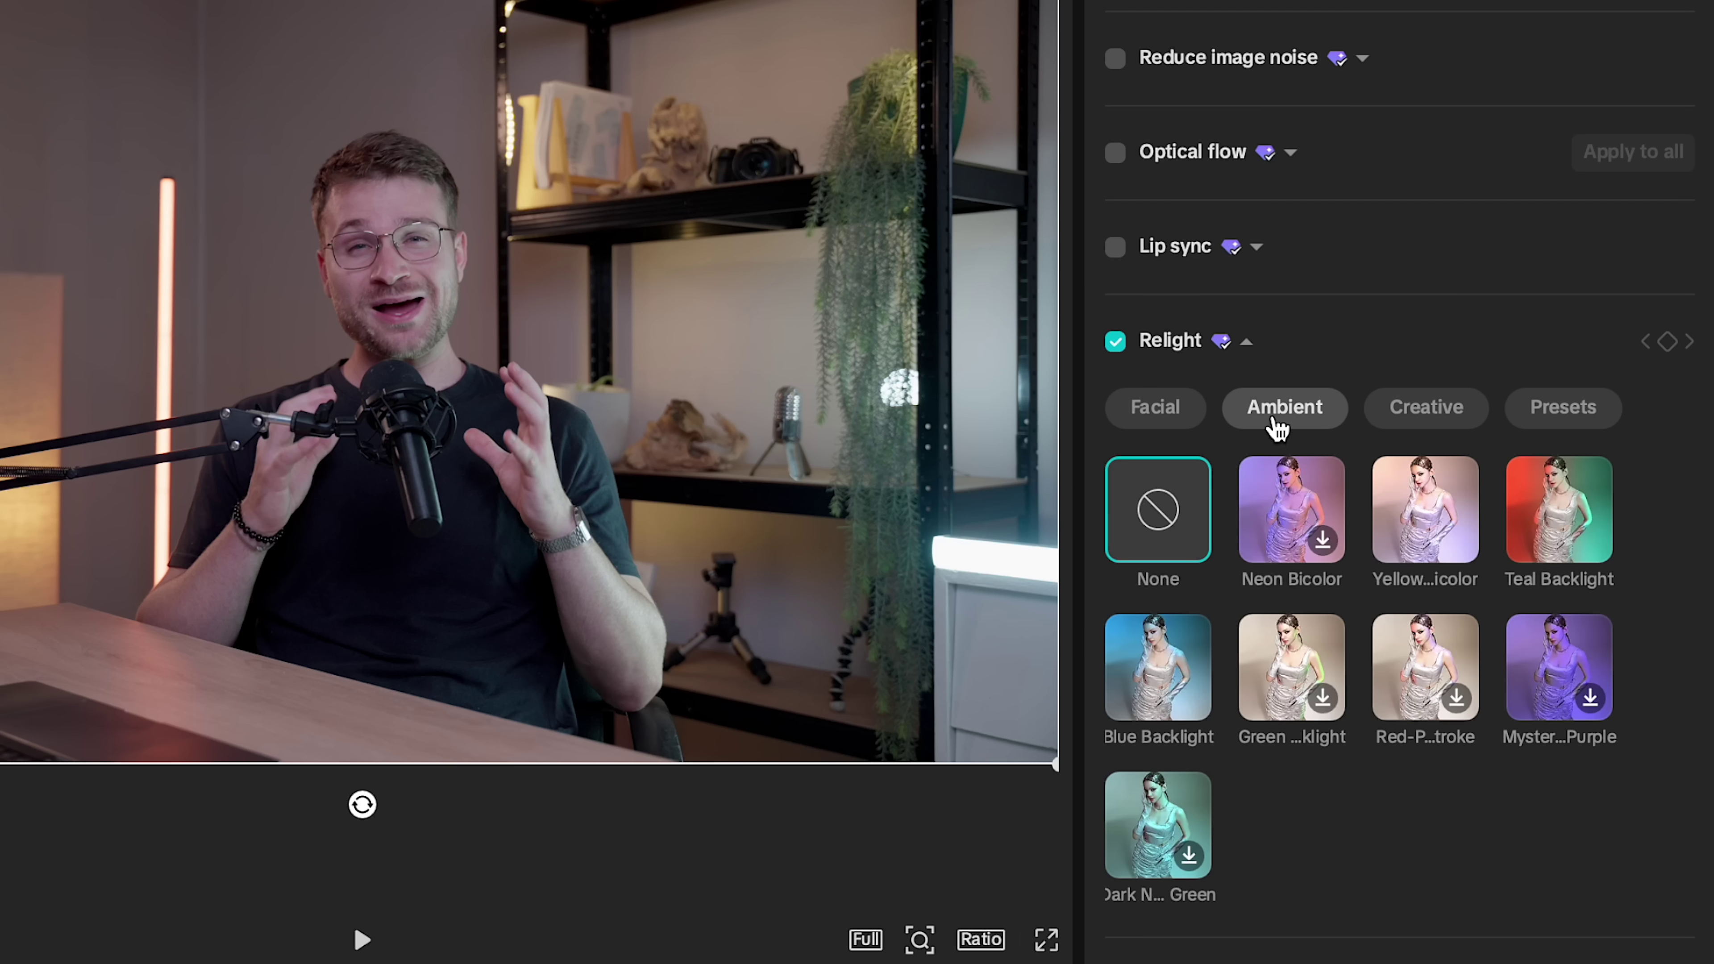
Apply the Blue Backlight preset and keep Light 1 targeting the Background
left_click(1184, 645)
scroll(1294, 804, "down", 6)
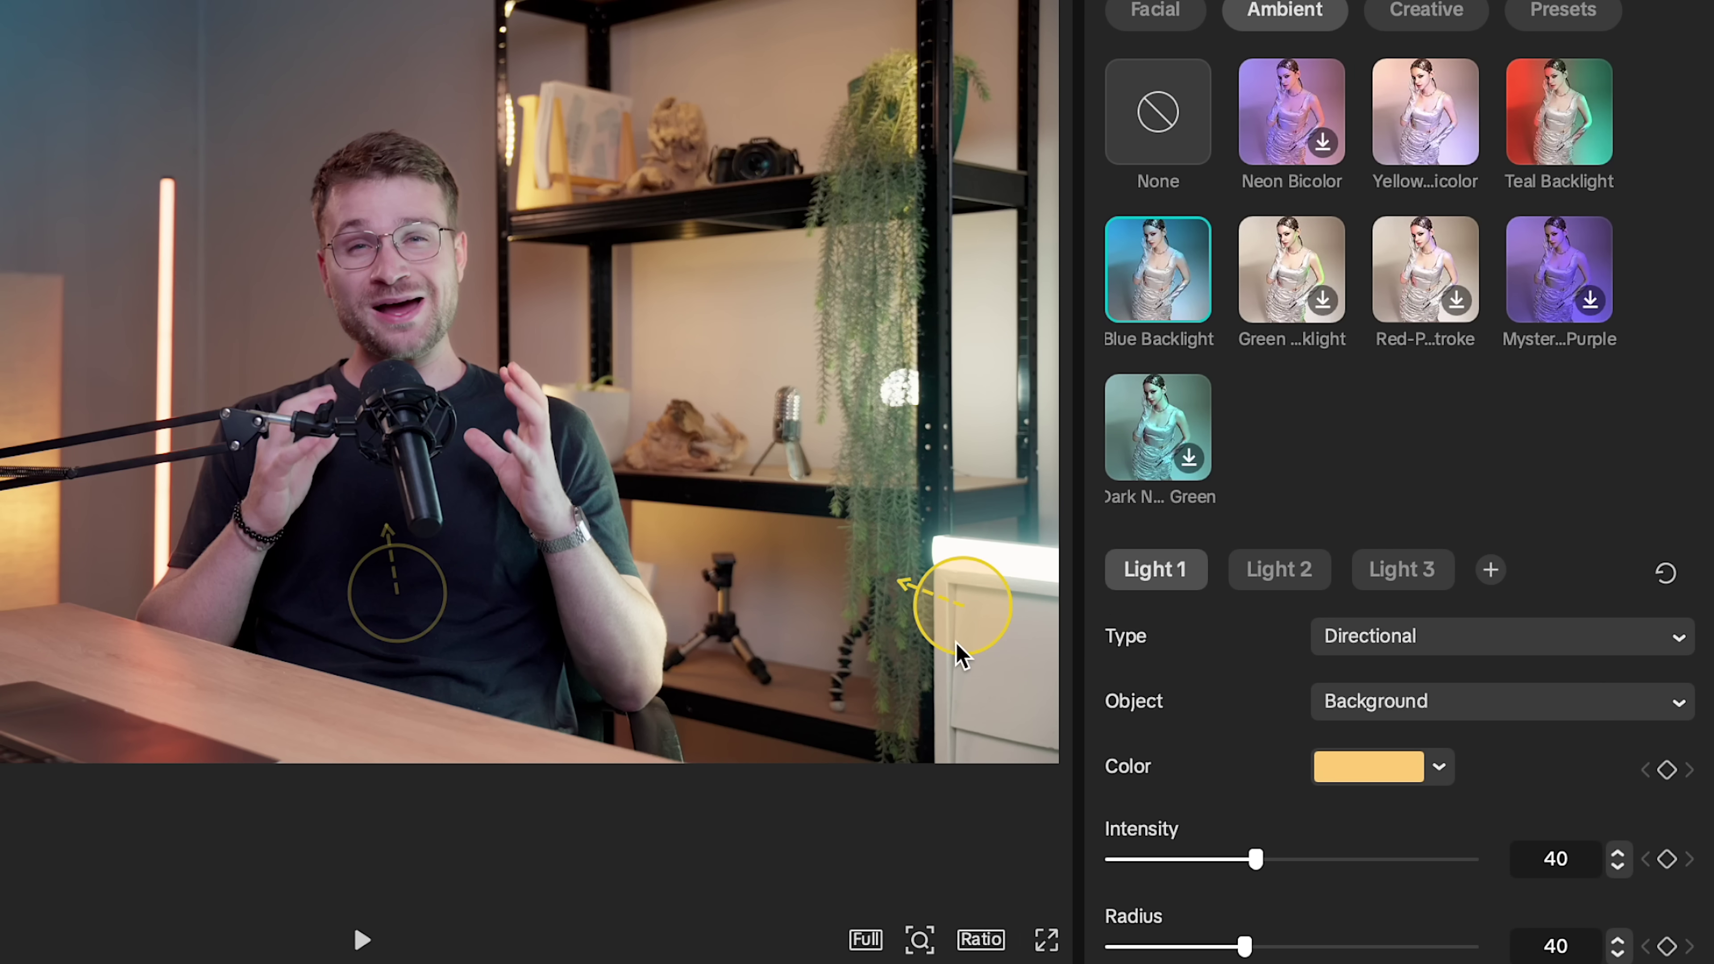
scroll(1340, 773, "down", 3)
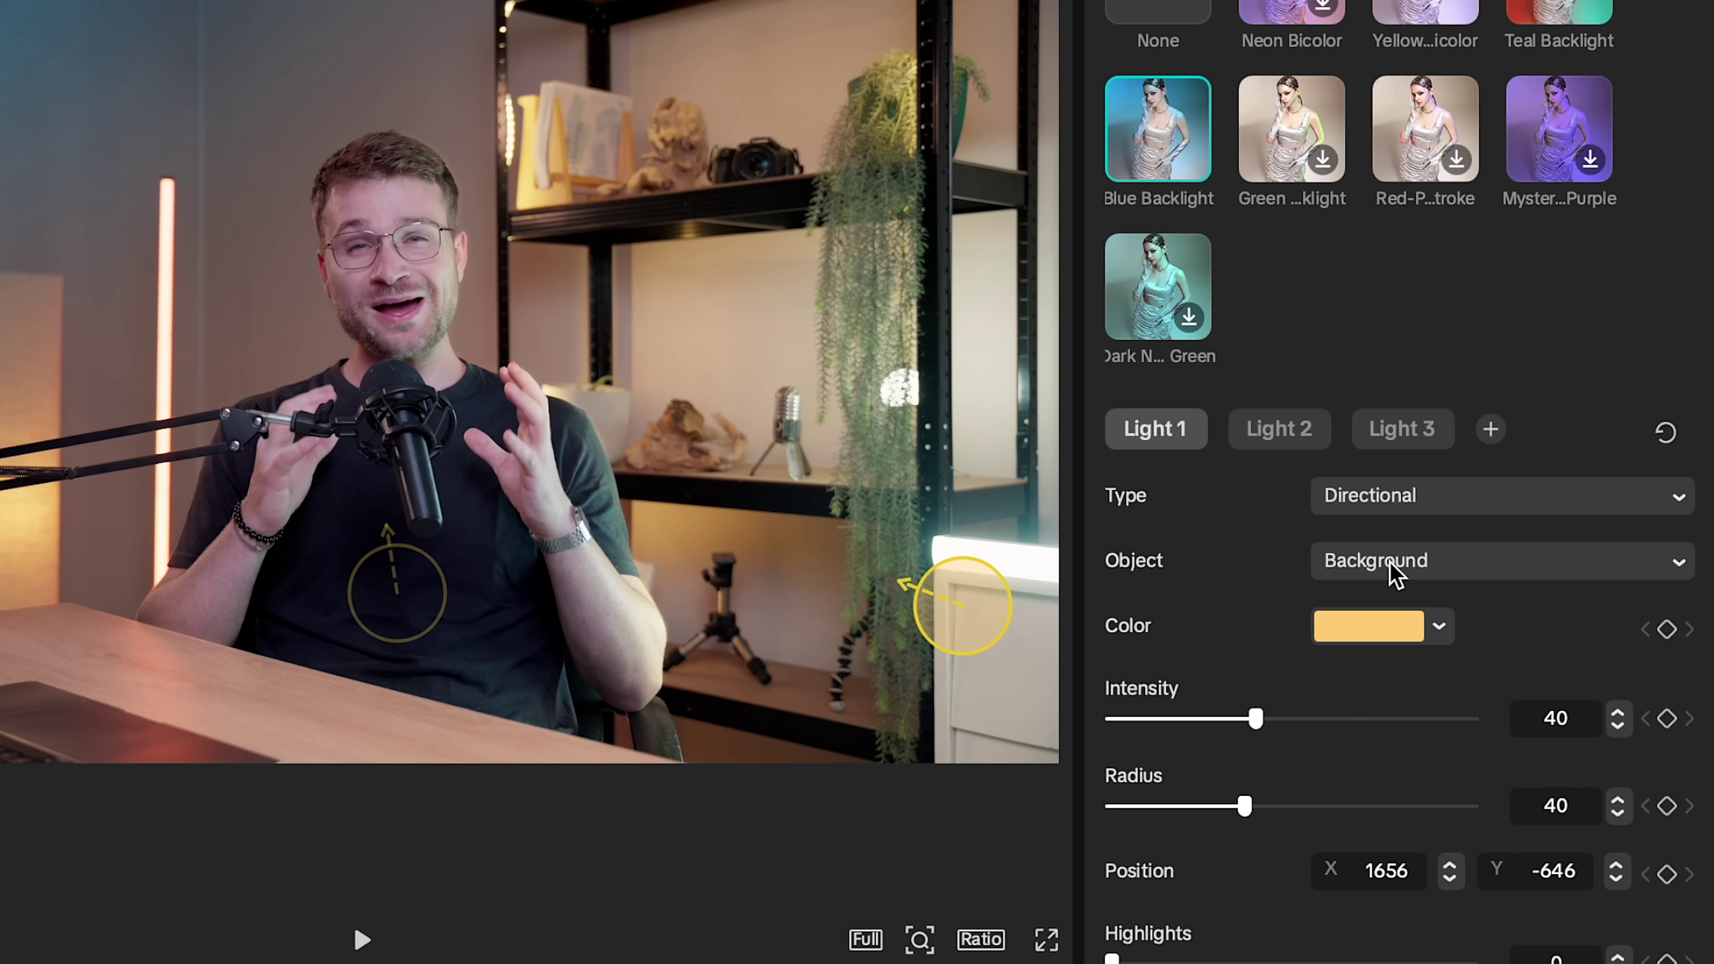
left_click(1391, 570)
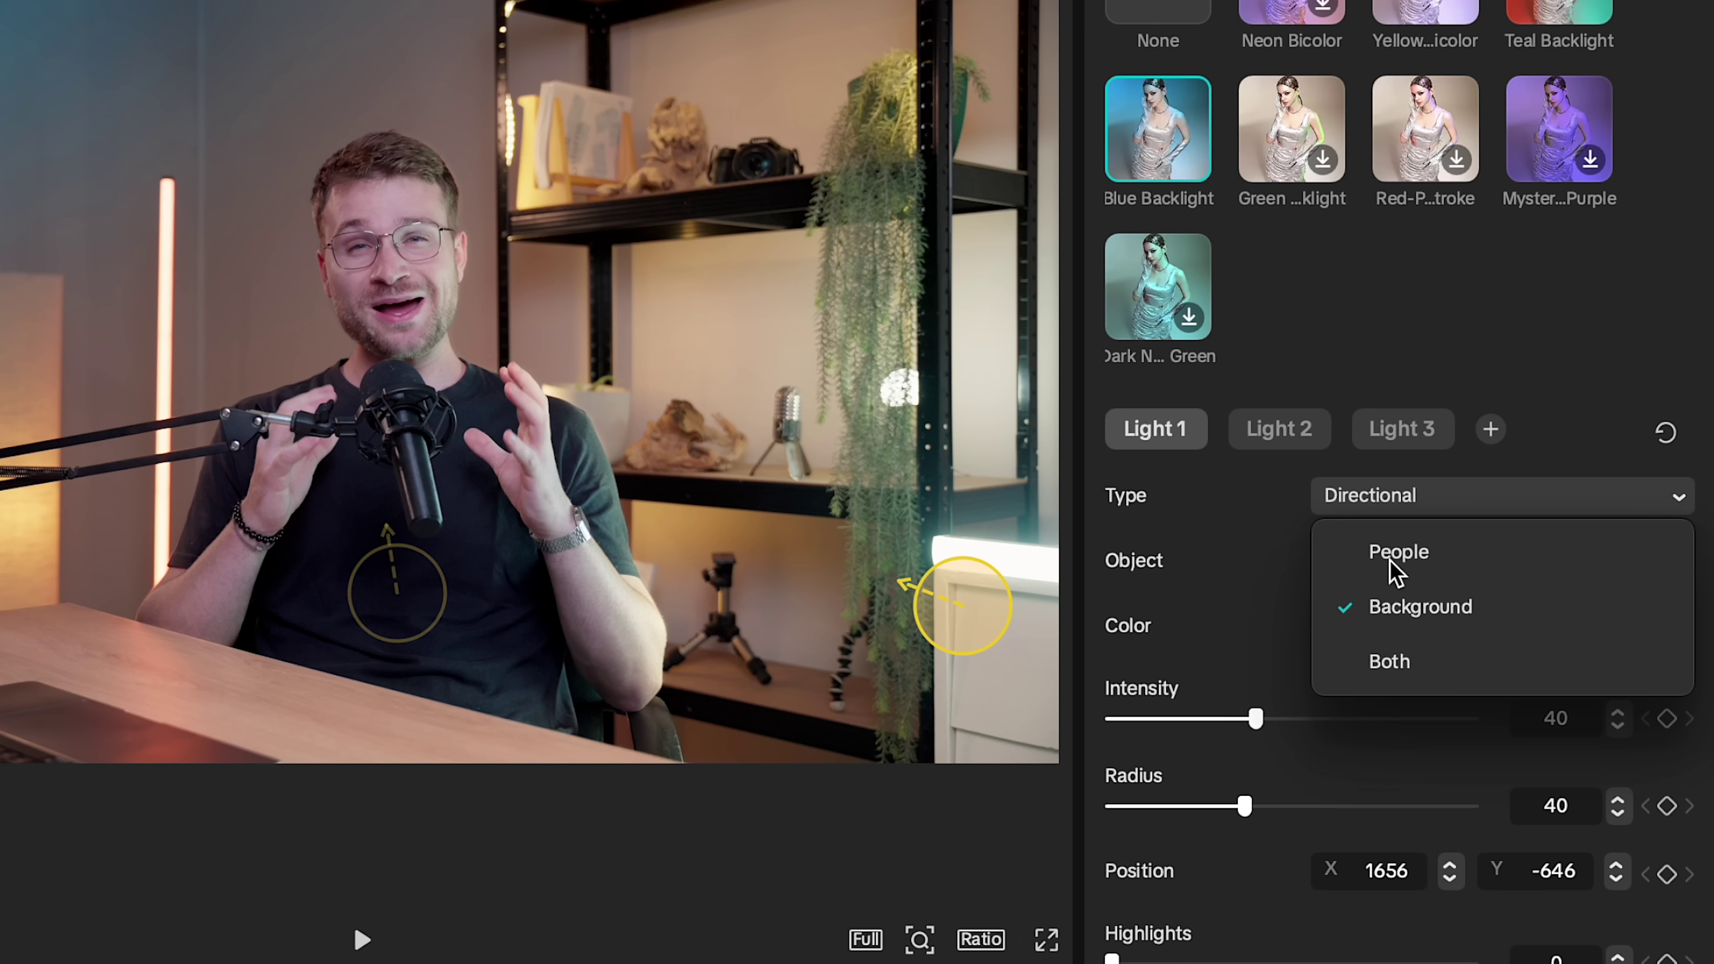
left_click(1373, 615)
Give Light 1 an orange colour and a radius of 32
scroll(1424, 618, "down", 1)
left_click(1441, 625)
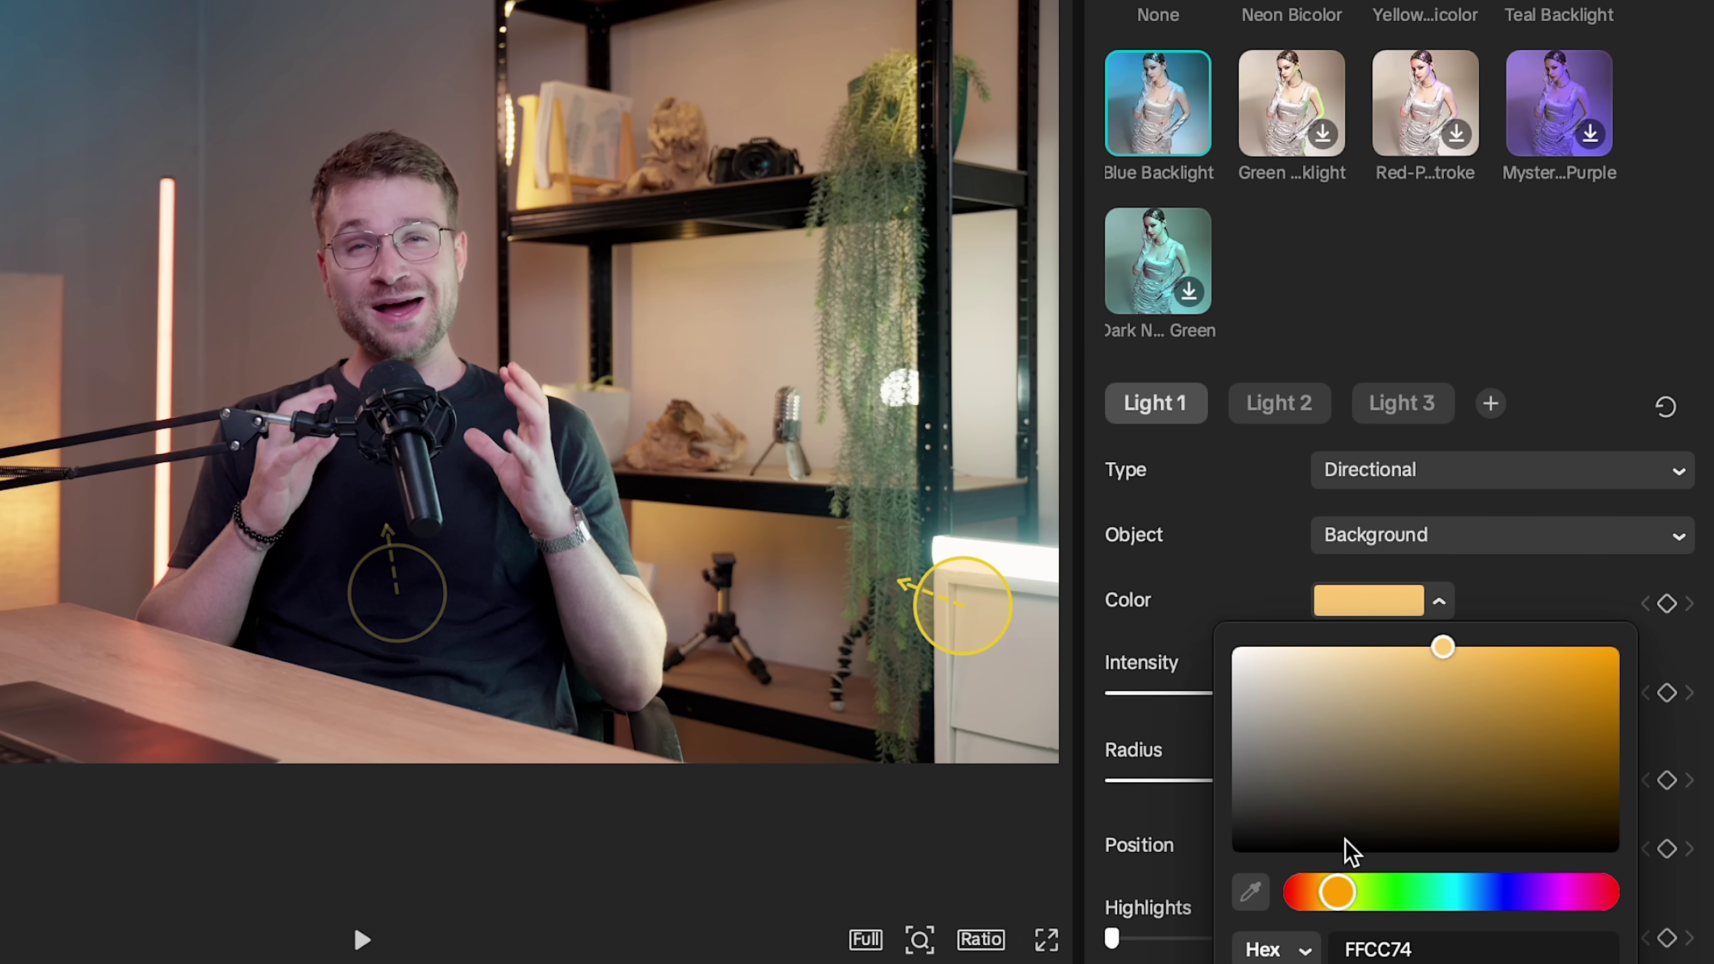
left_click(1519, 676)
left_click_drag(1522, 682, 1547, 651)
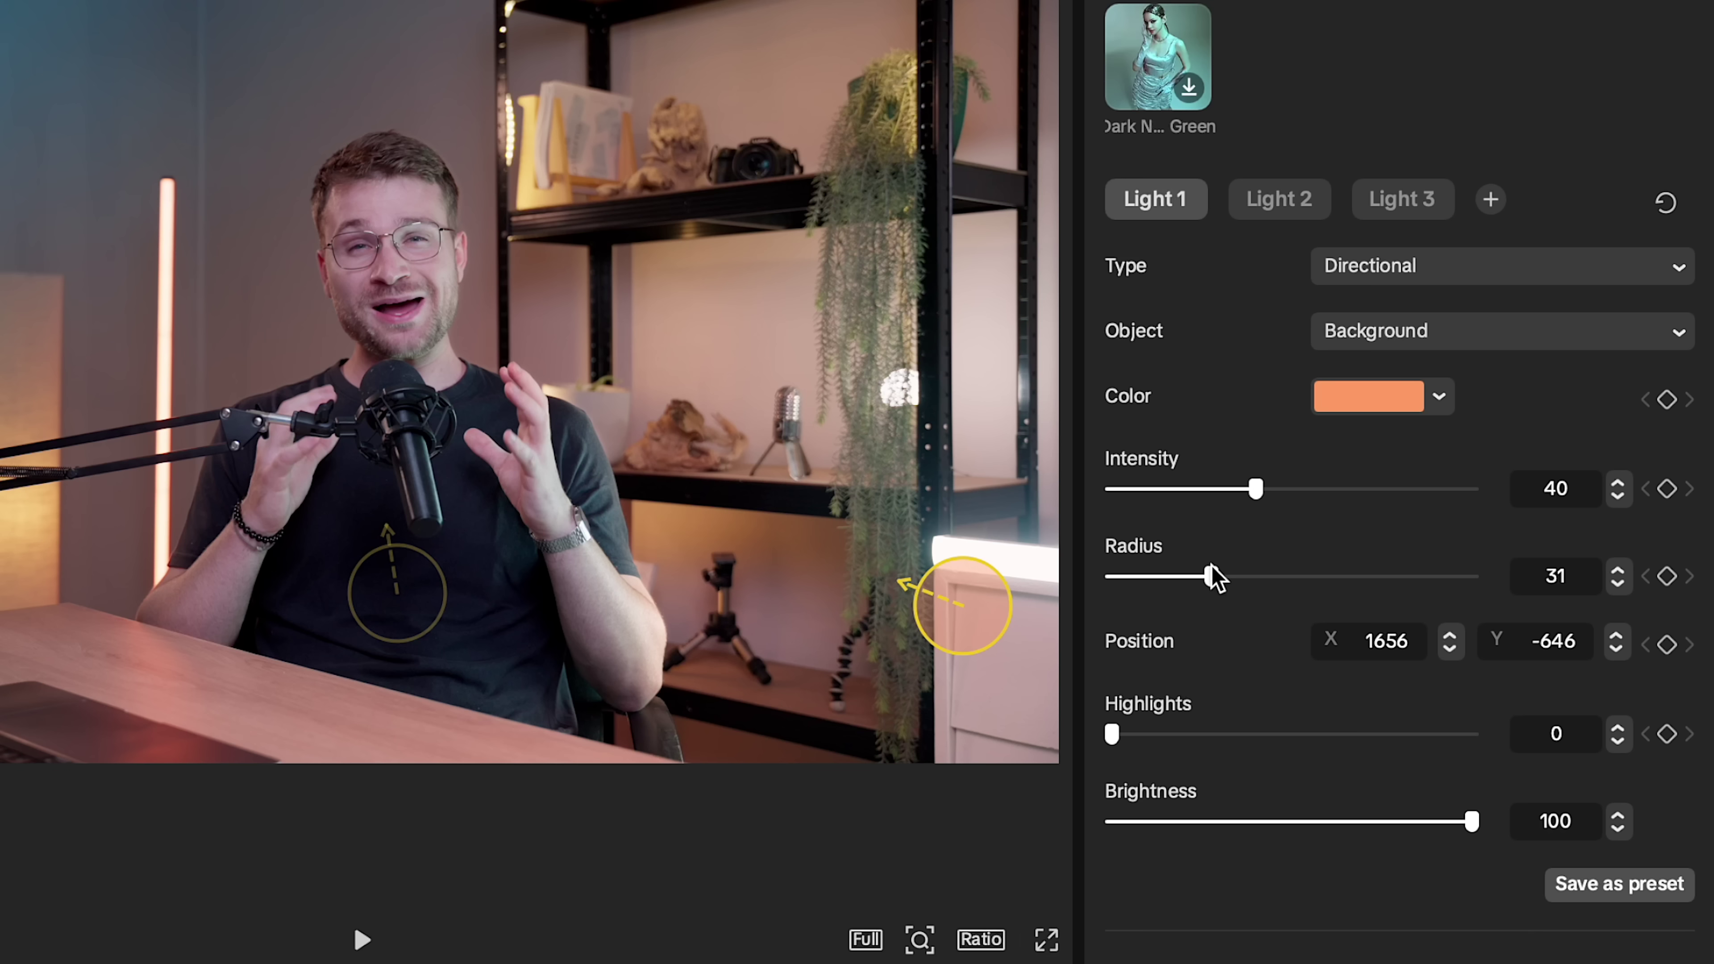
left_click_drag(1212, 565, 1215, 580)
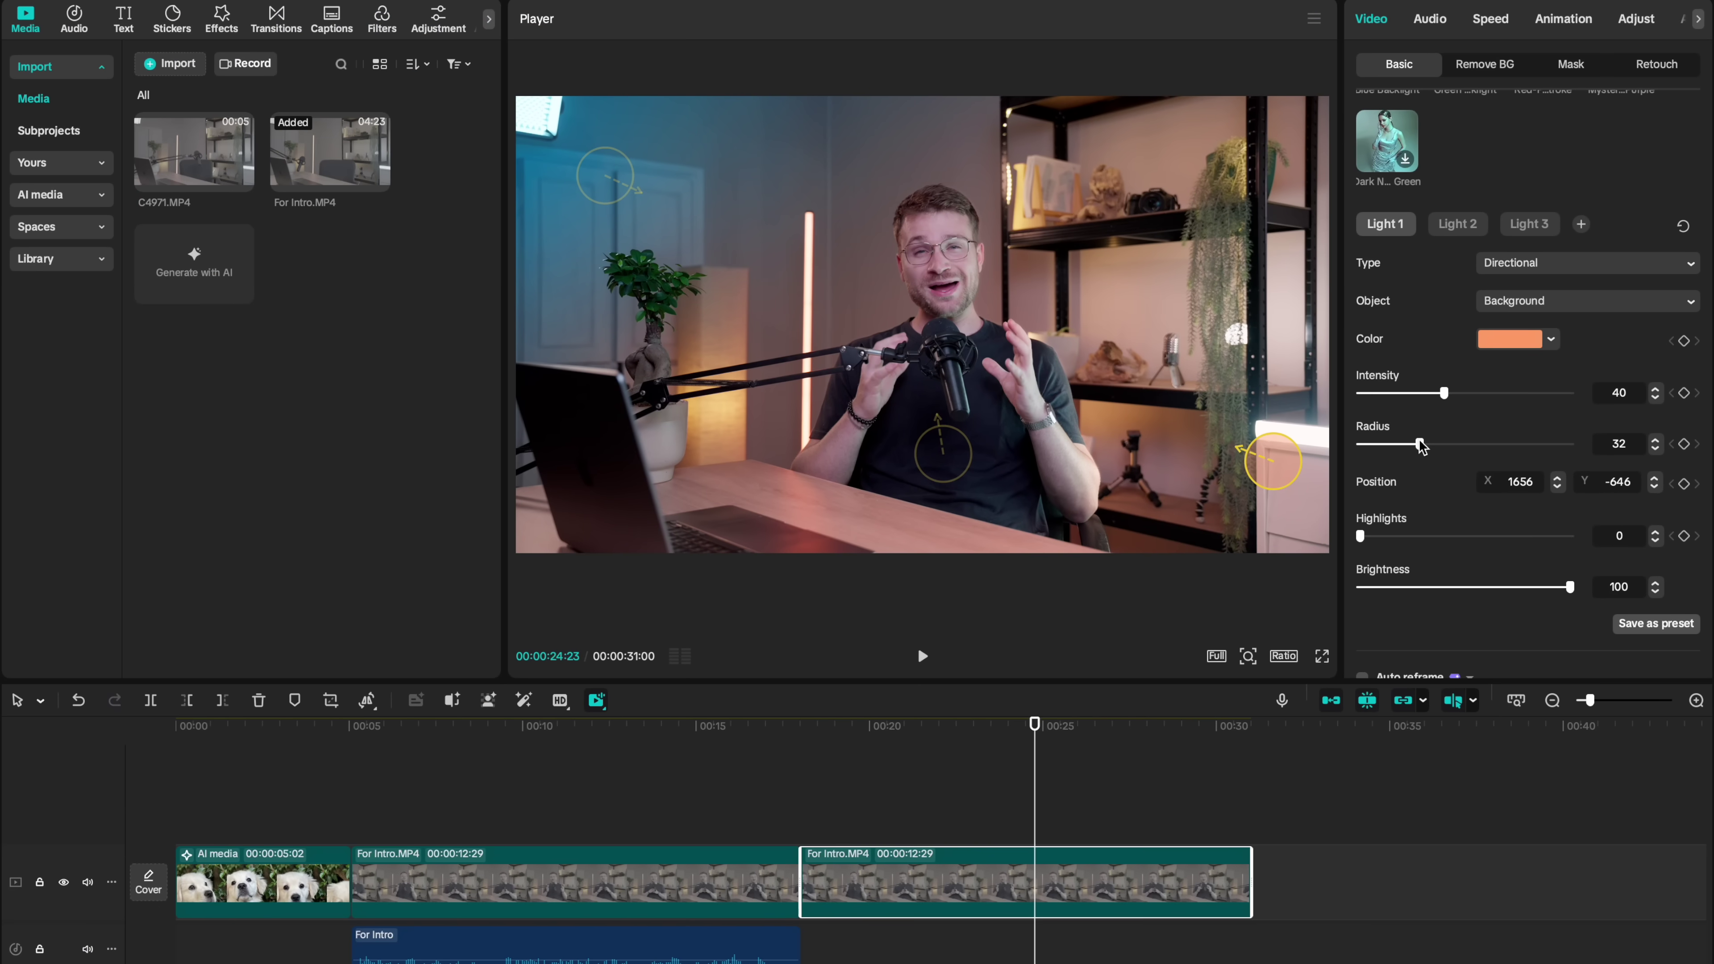
scroll(1433, 494, "up", 5)
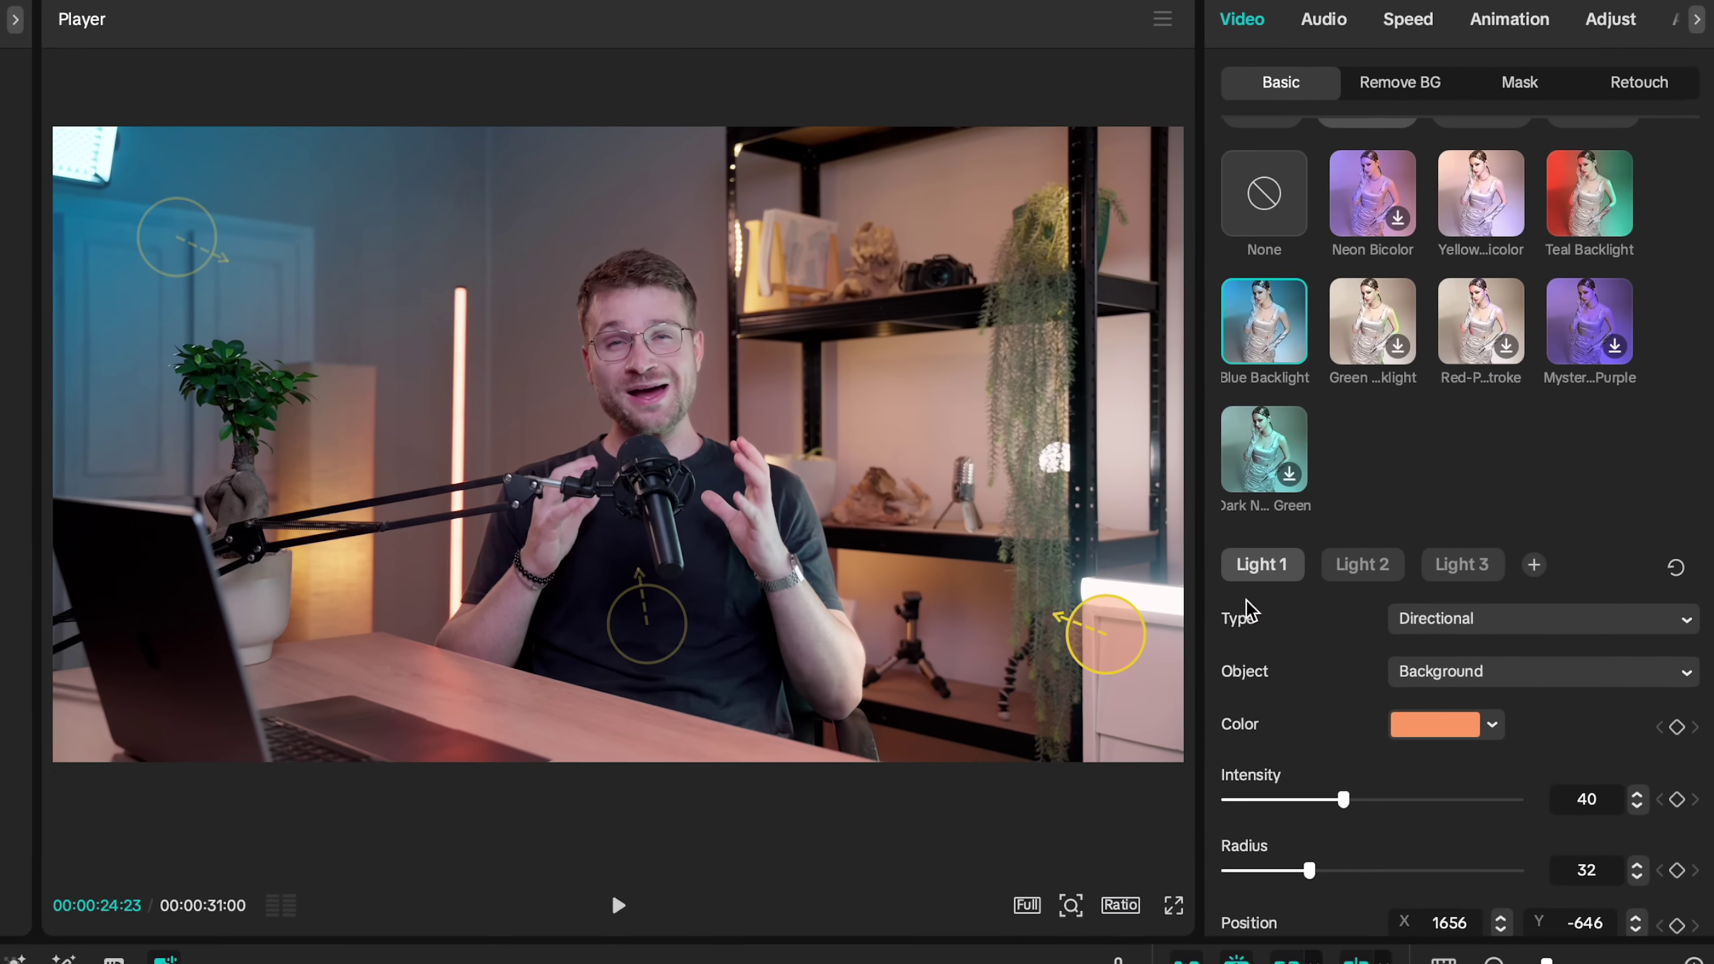
Move Light 2's blue circle over the upper-left wall by the door, then bring up Light 3
left_click(1457, 411)
scroll(1347, 763, "down", 3)
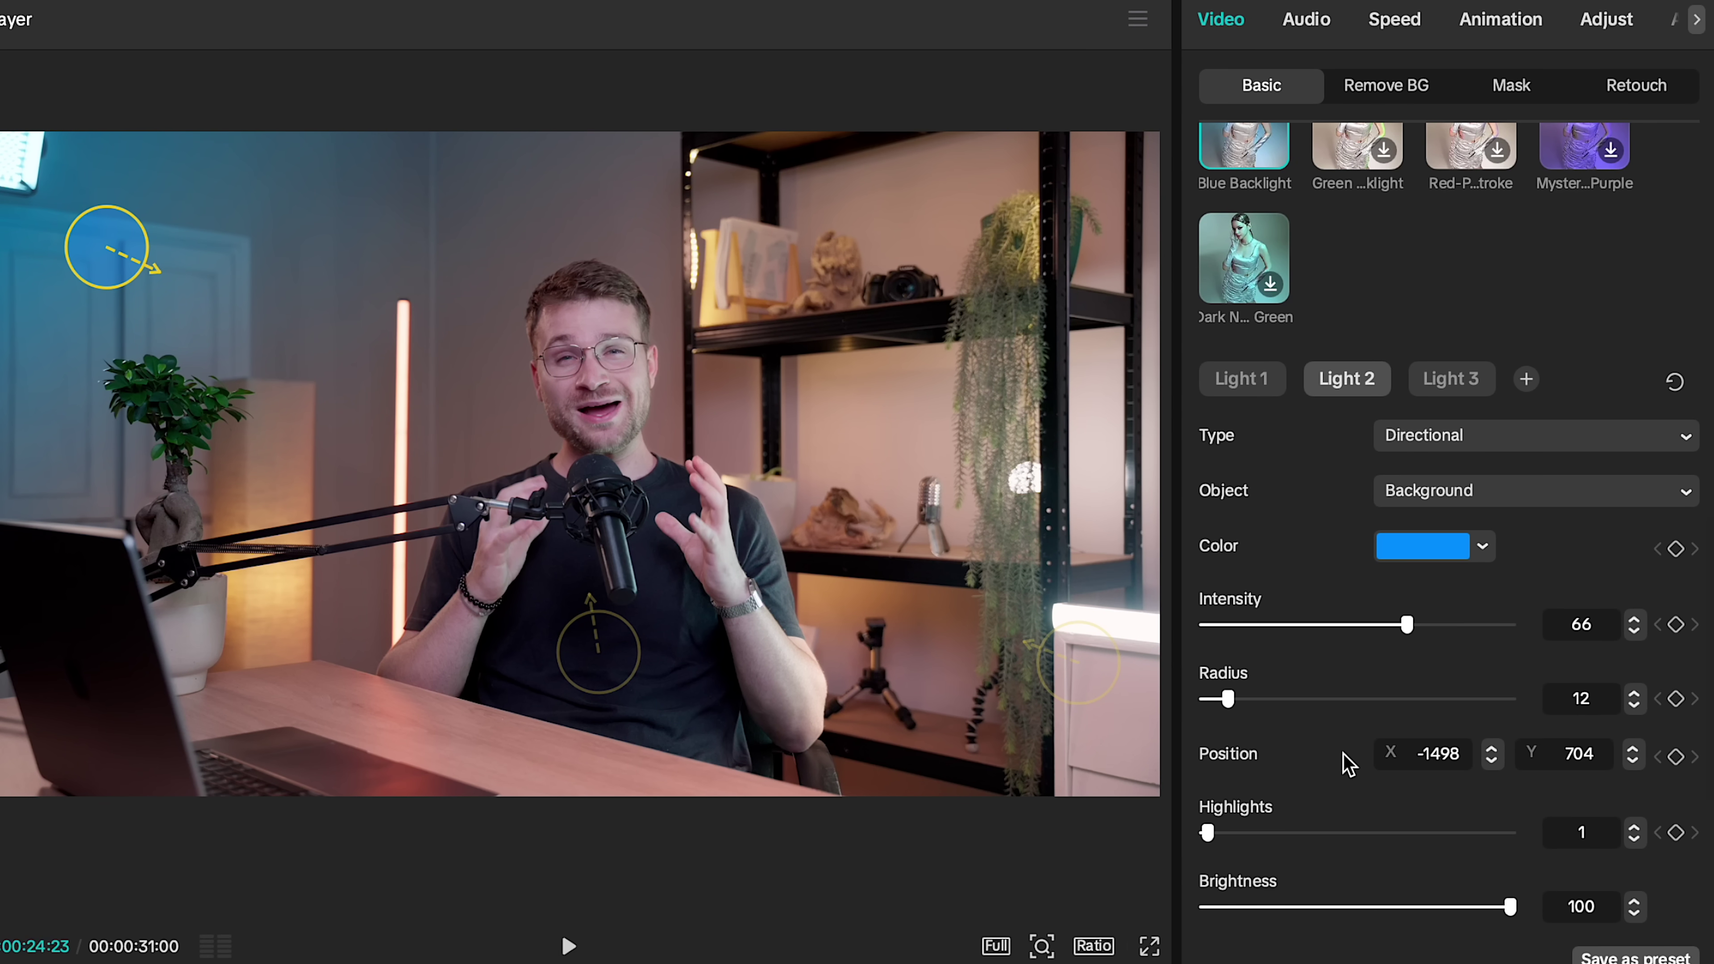
left_click_drag(125, 241, 178, 304)
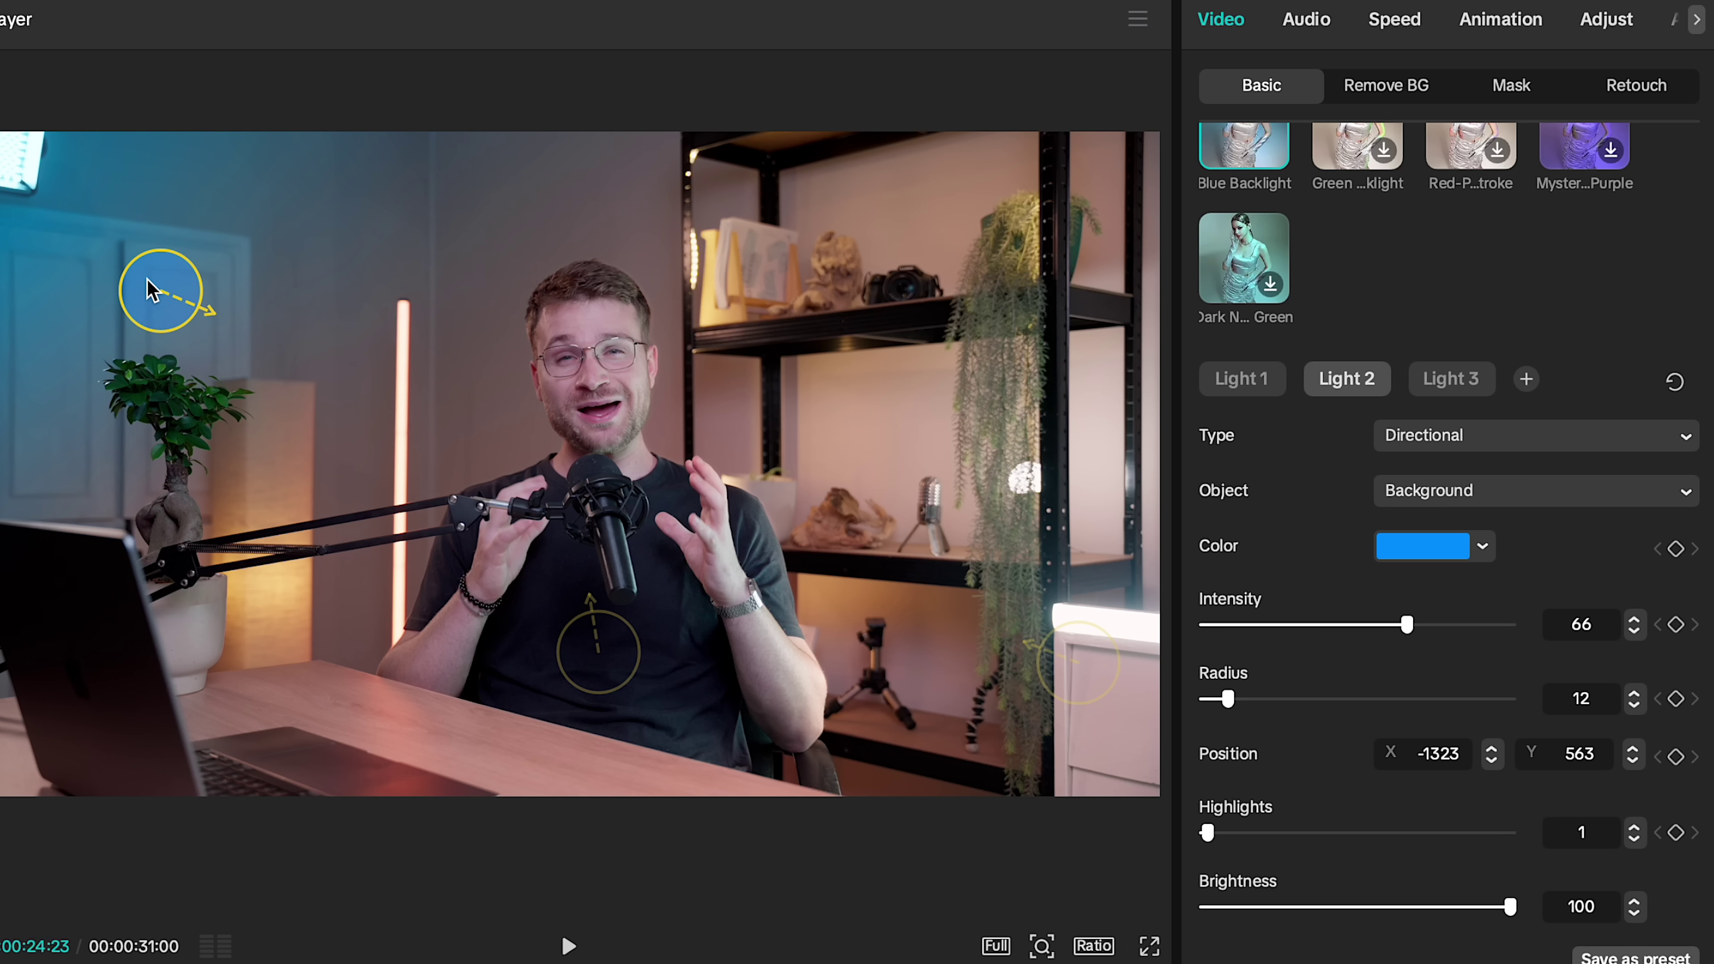
left_click_drag(148, 287, 132, 254)
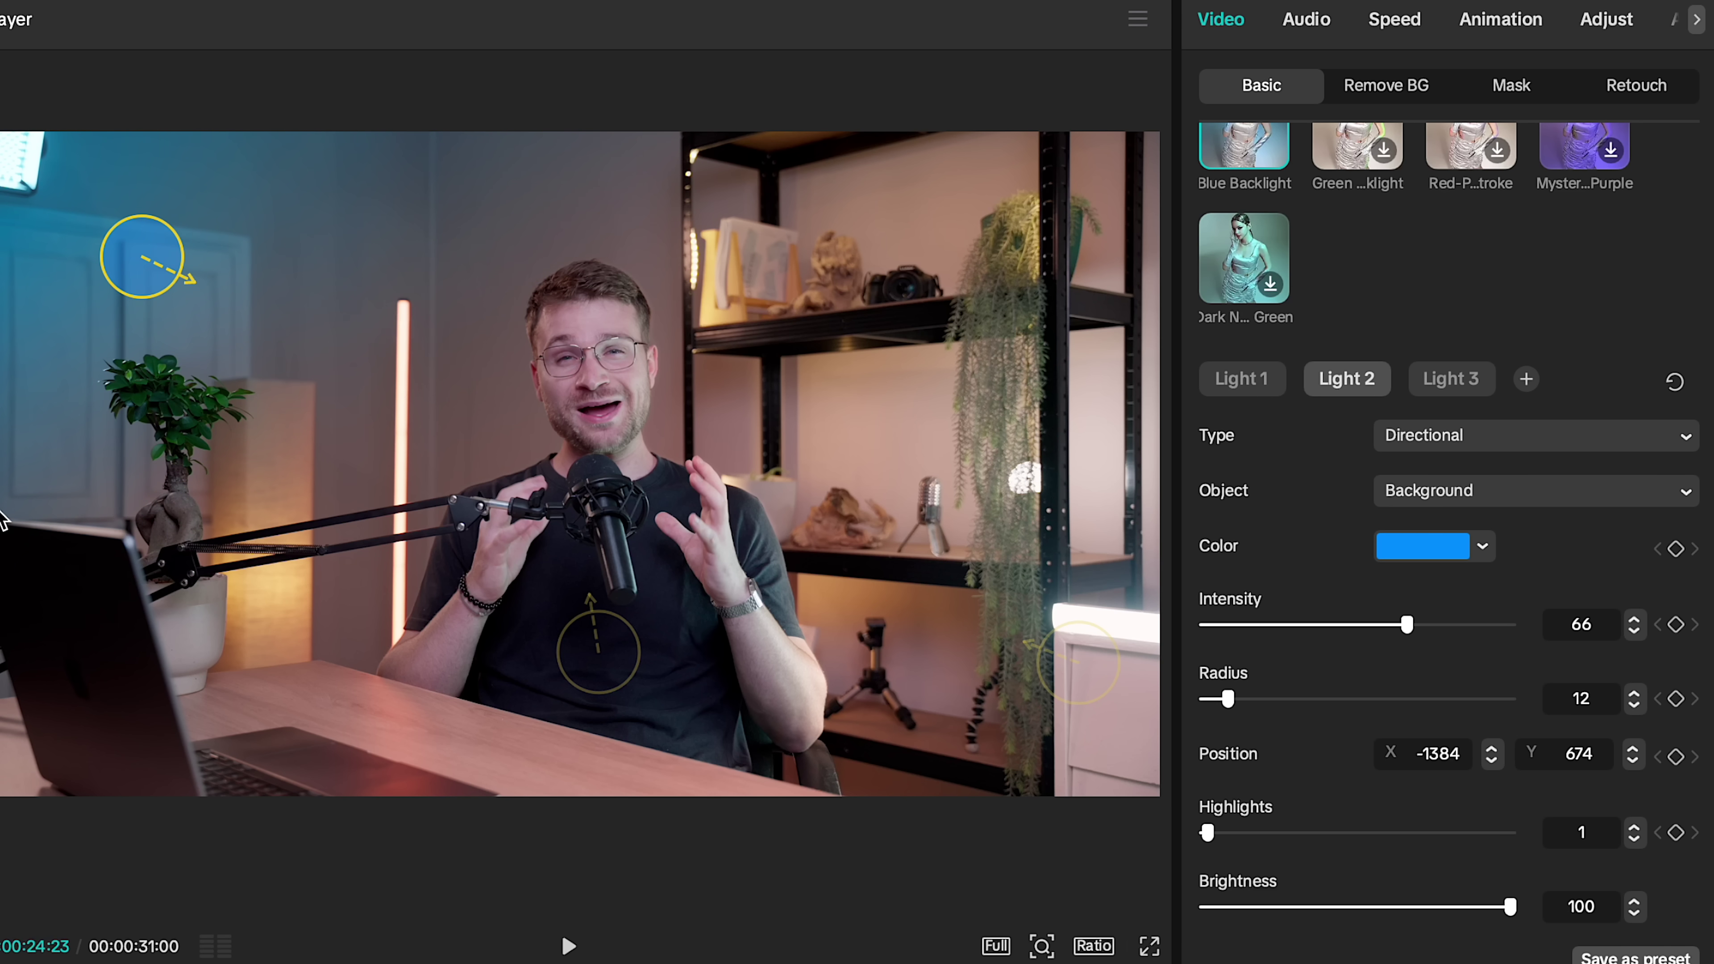
left_click(1444, 394)
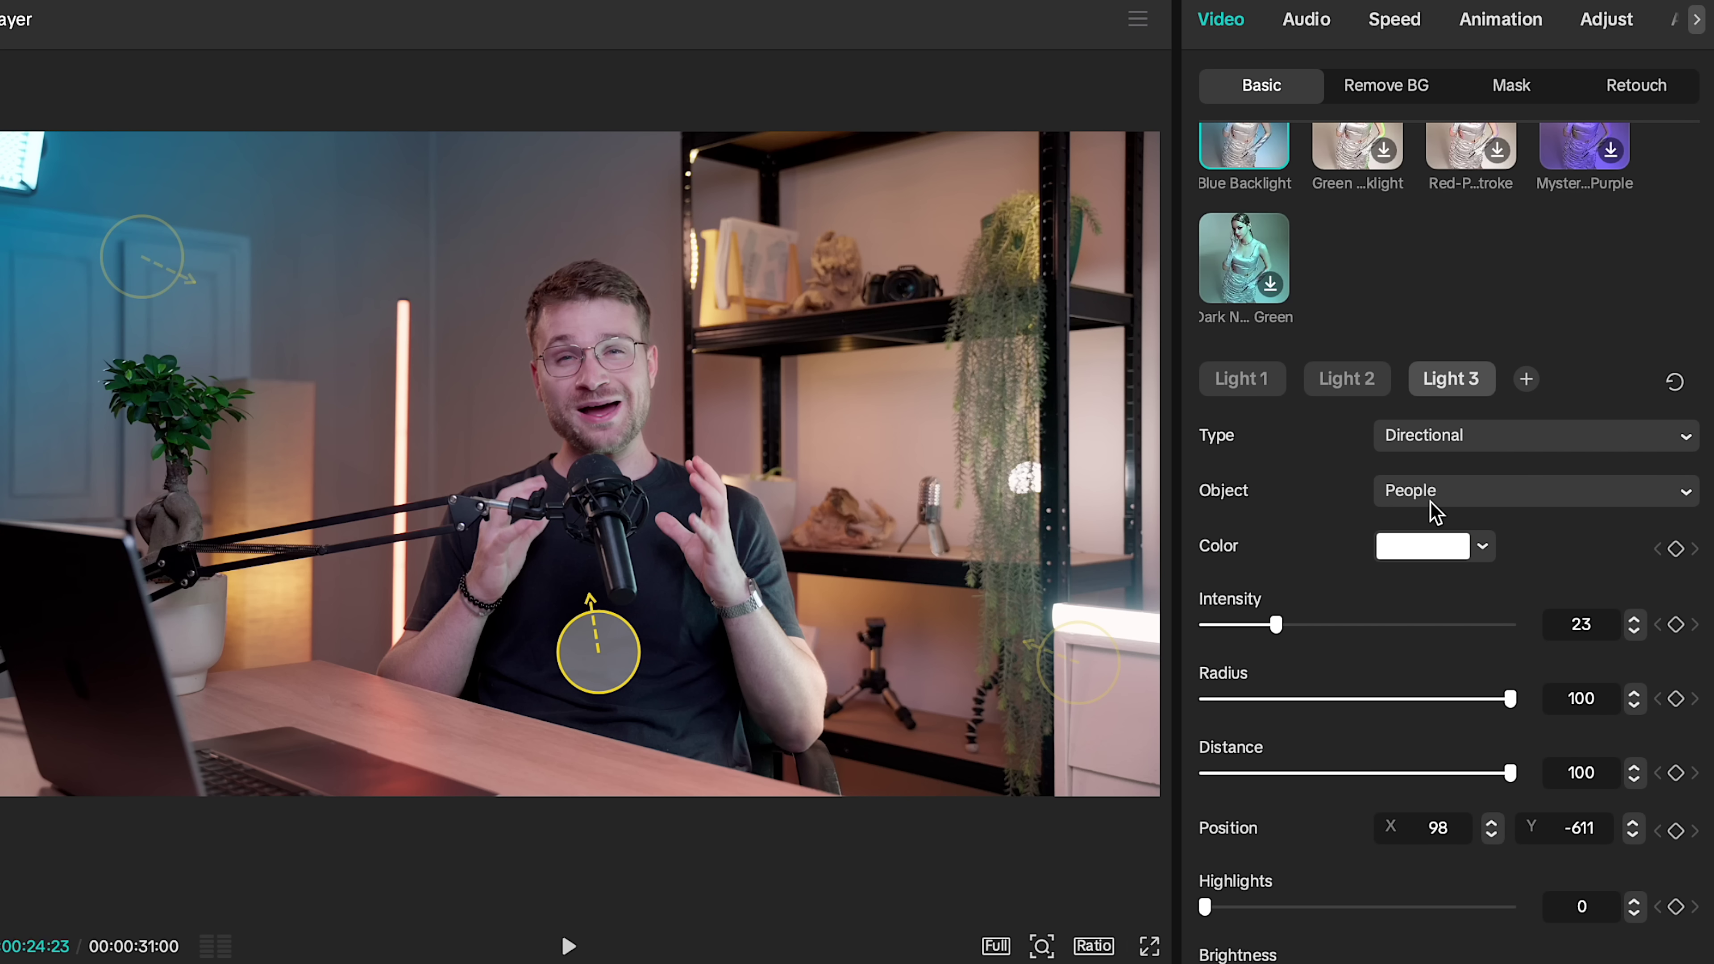
scroll(1359, 709, "down", 3)
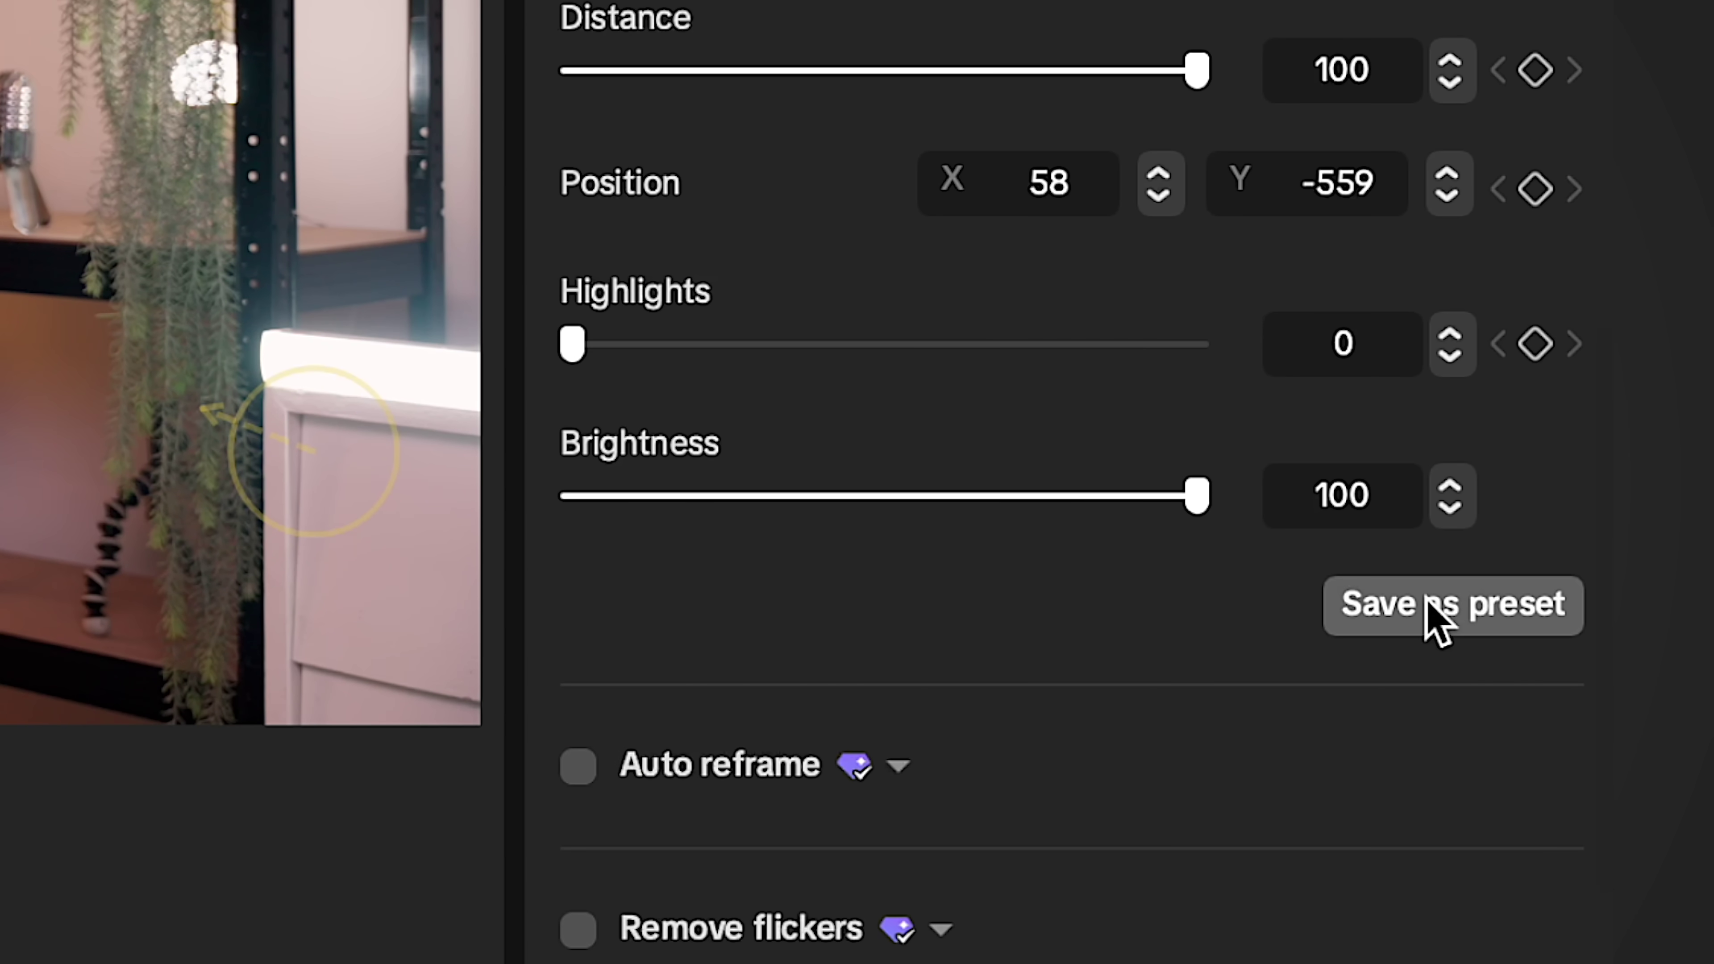
Save the three-light setup as Preset 1 and view it among the Relight presets
left_click(1436, 615)
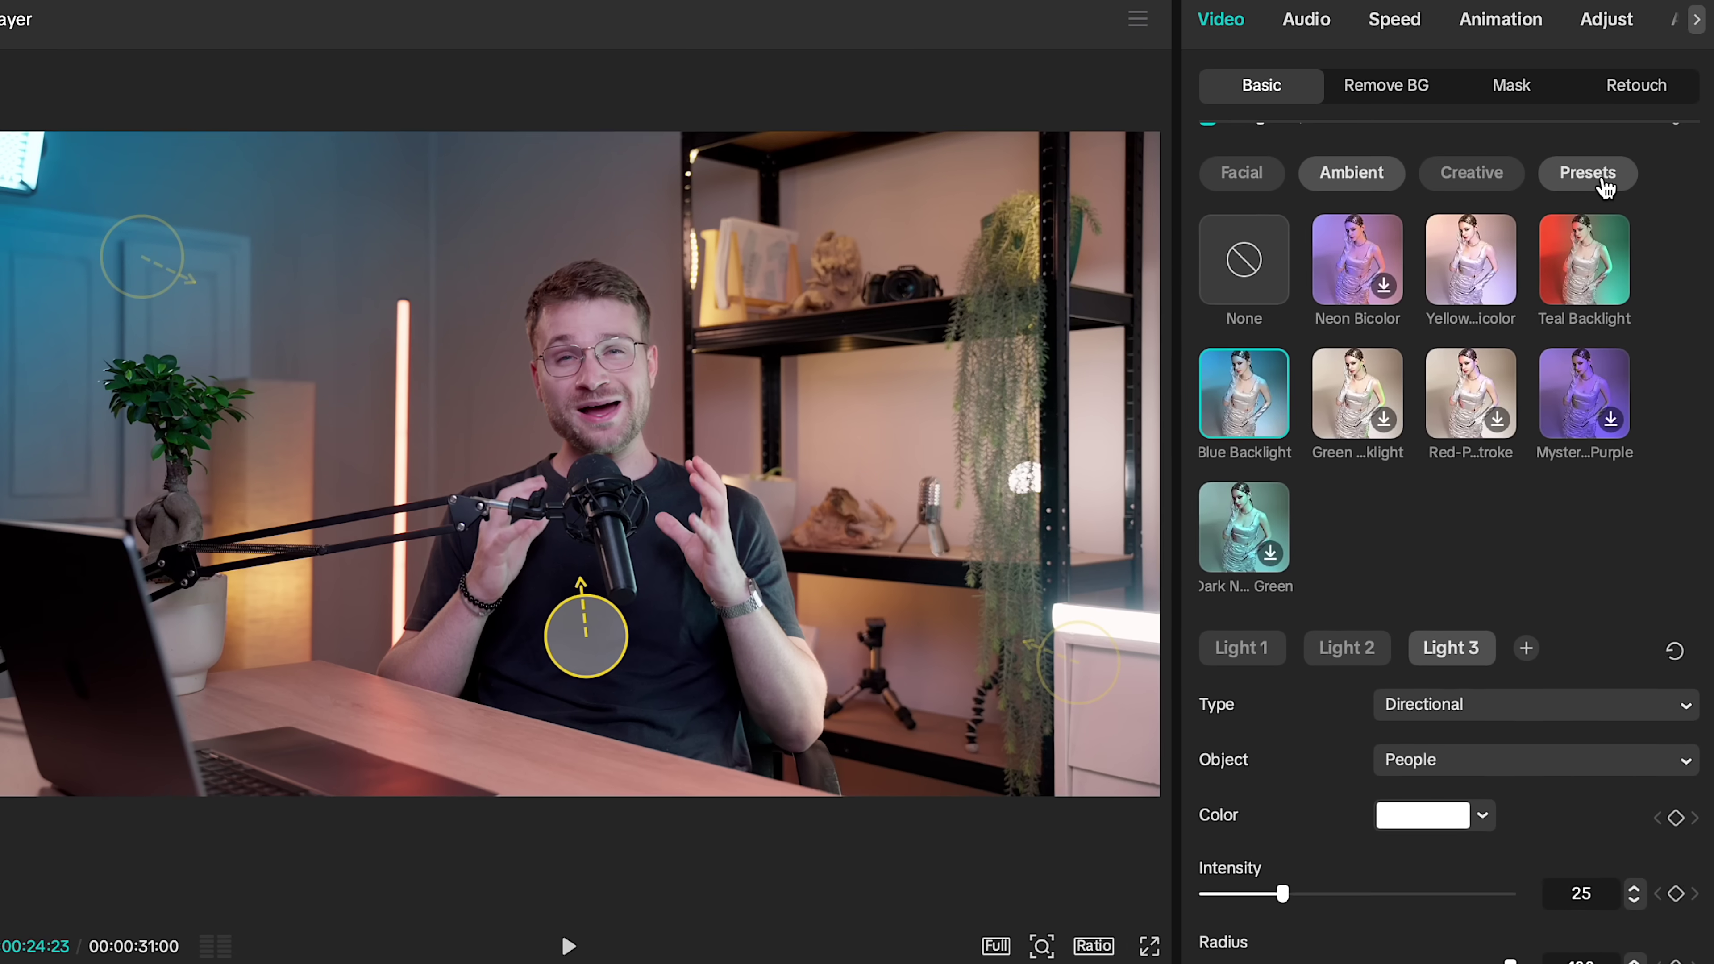
left_click(1605, 181)
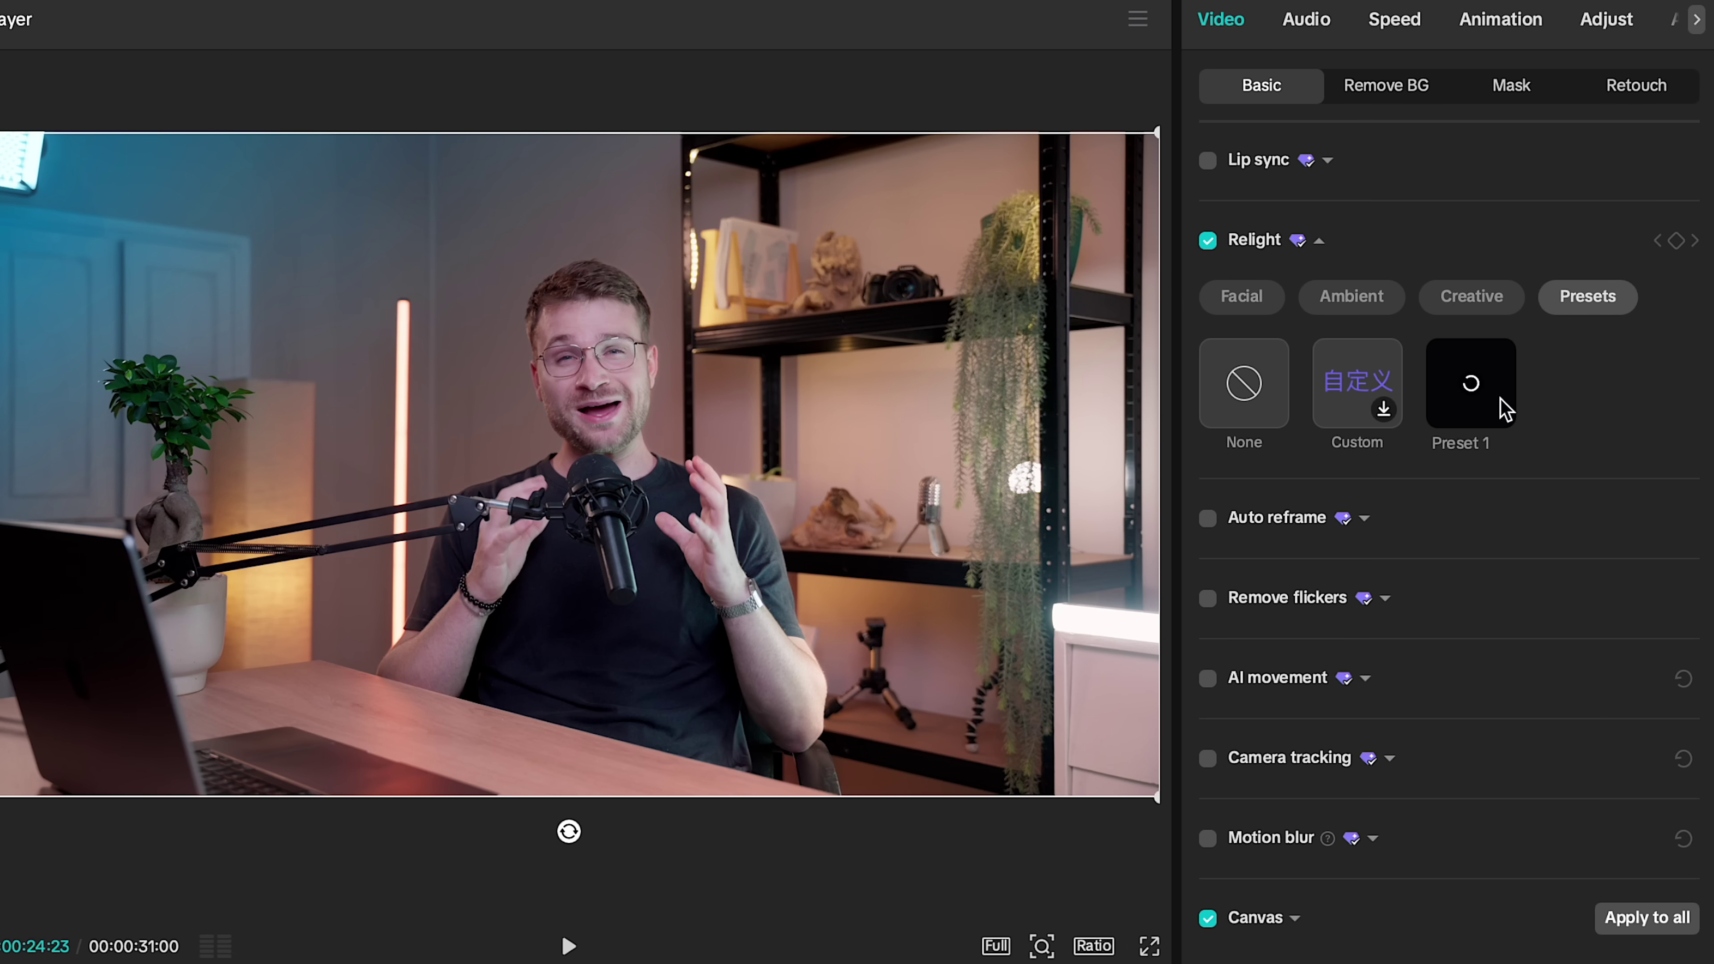